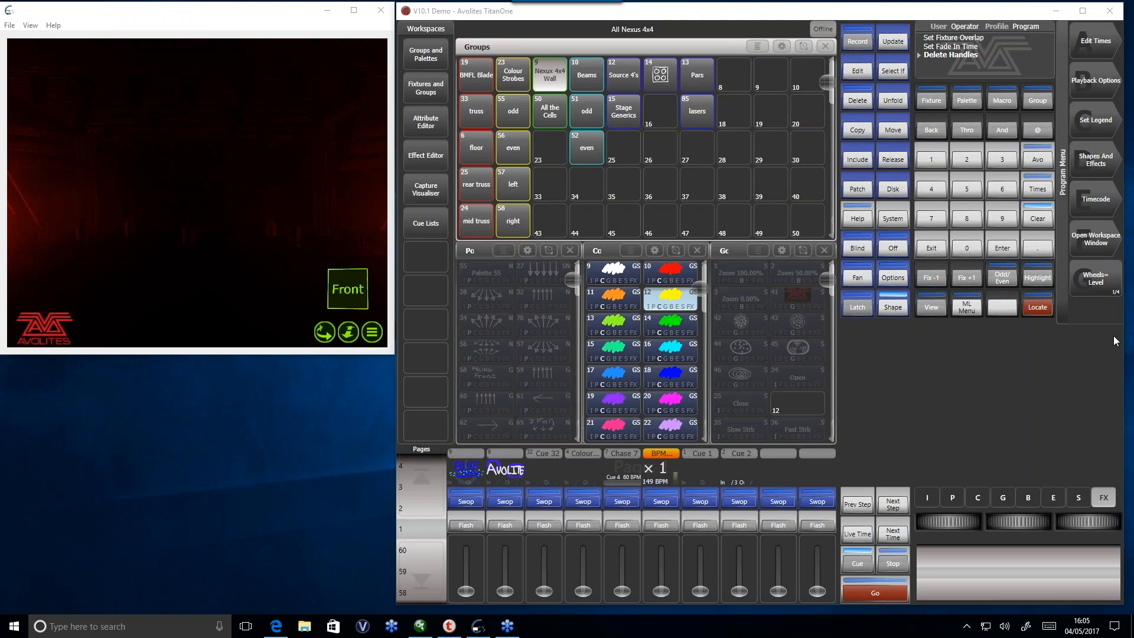
- Clear the programmer and bring the Cue 1 playback up to full
click(1036, 220)
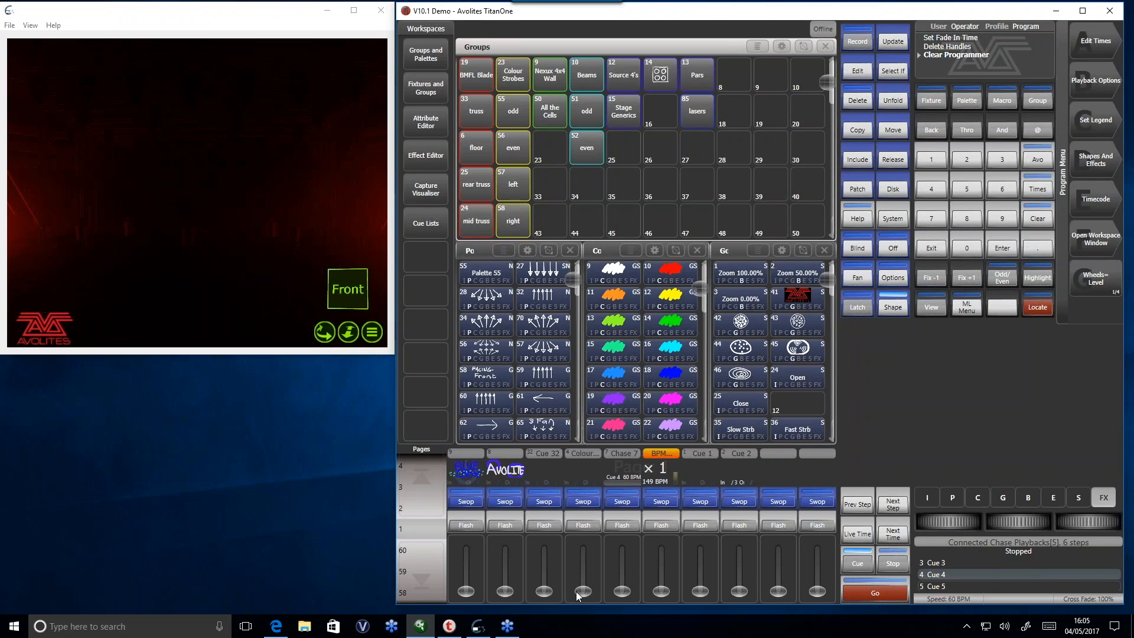
drag(544, 591, 594, 608)
drag(696, 561, 682, 461)
- Locate the fixtures of the truss, floor, rear truss and mid truss groups, clear the programmer and take Cue 1 back down
drag(481, 110, 486, 216)
click(1038, 307)
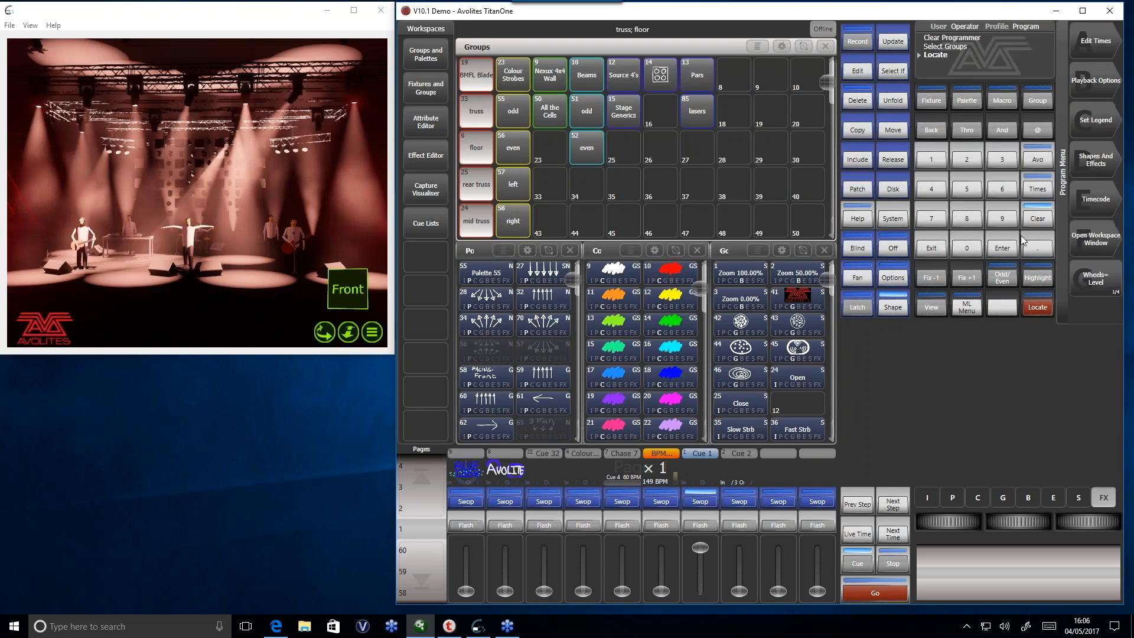
click(1035, 219)
drag(700, 547, 700, 579)
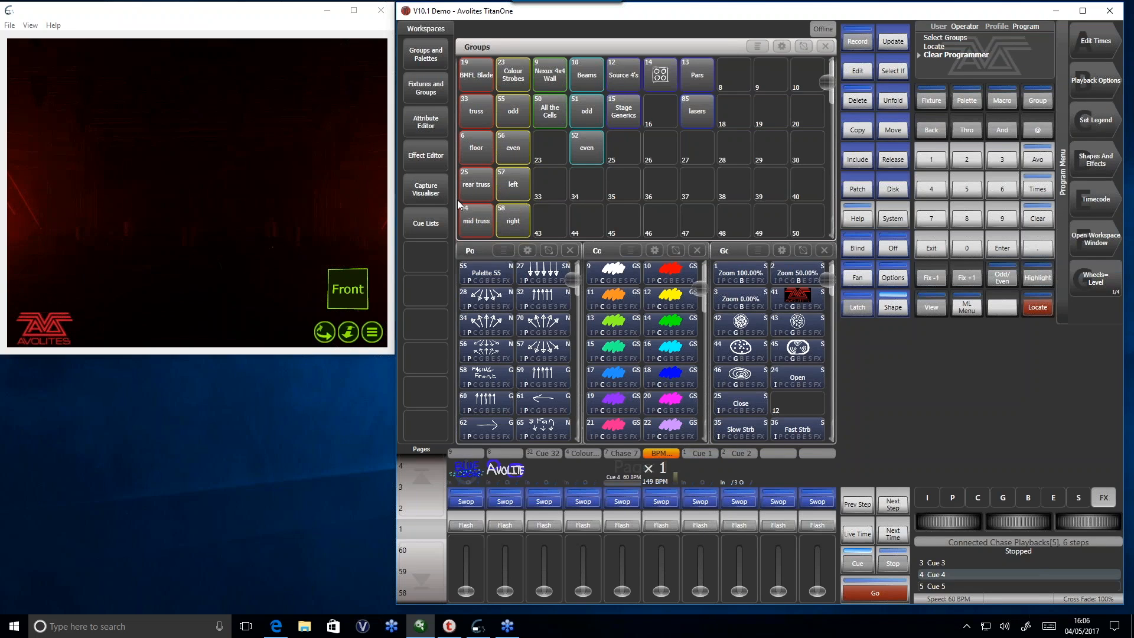
- Select the mid truss group and show the BMFL's fixture page in the Fixtures and Groups workspace
click(480, 226)
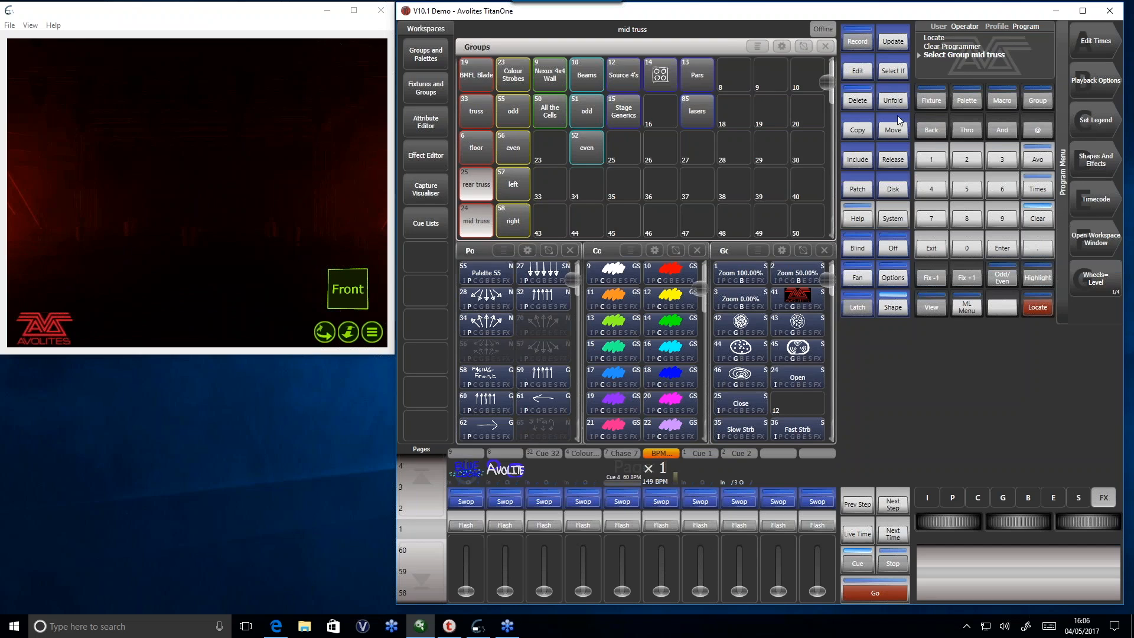
click(440, 89)
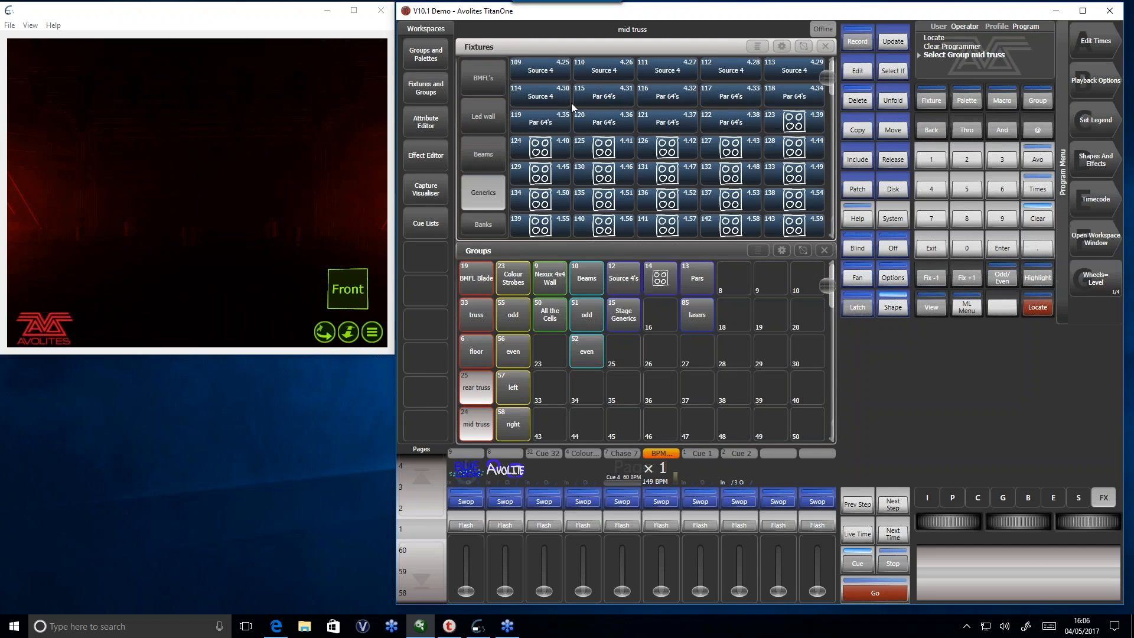
click(486, 79)
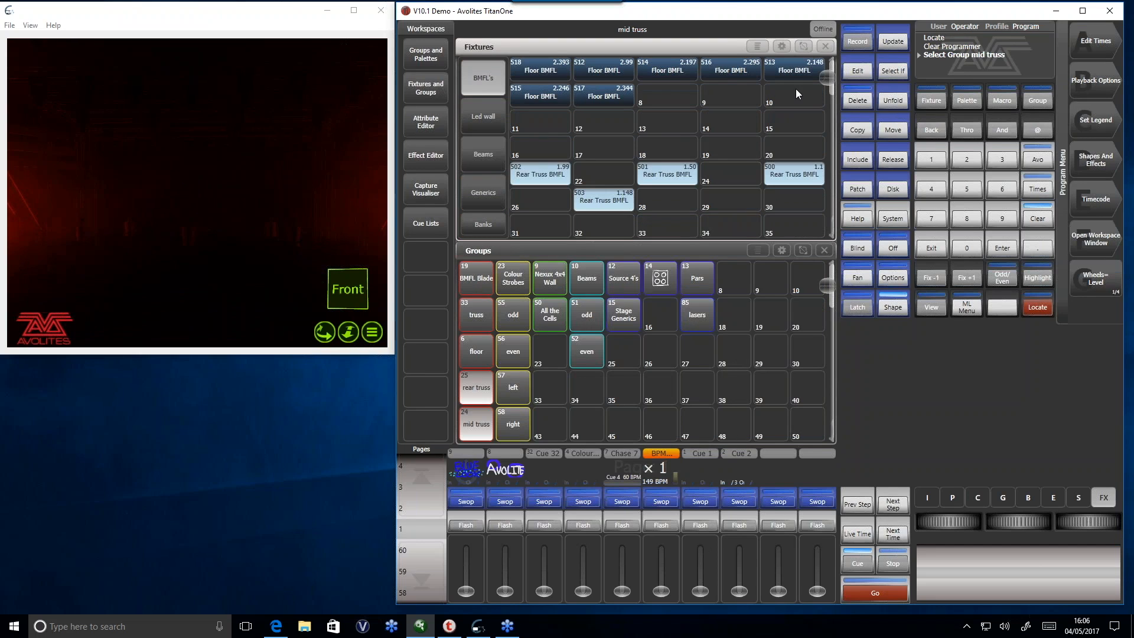
- Select the four Mid Truss BMFL fixtures (504 to 507) and record them into group 24 'mid truss' using Merge
drag(511, 115, 769, 212)
scroll(769, 211, up, 1)
drag(800, 160, 527, 79)
drag(552, 163, 785, 231)
drag(834, 91, 834, 91)
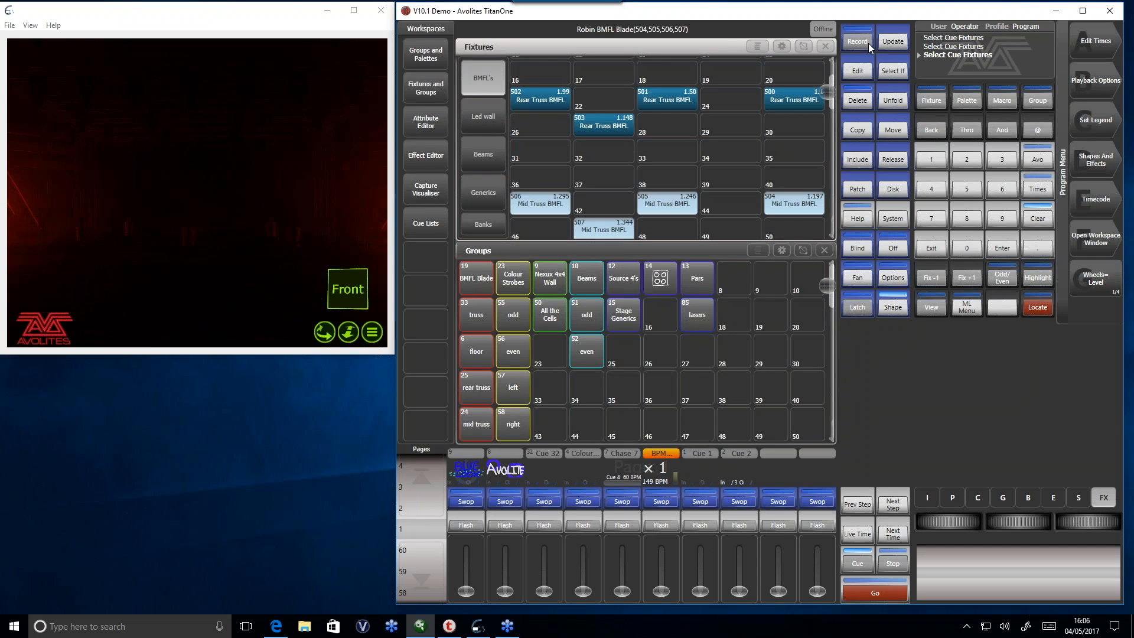
click(857, 42)
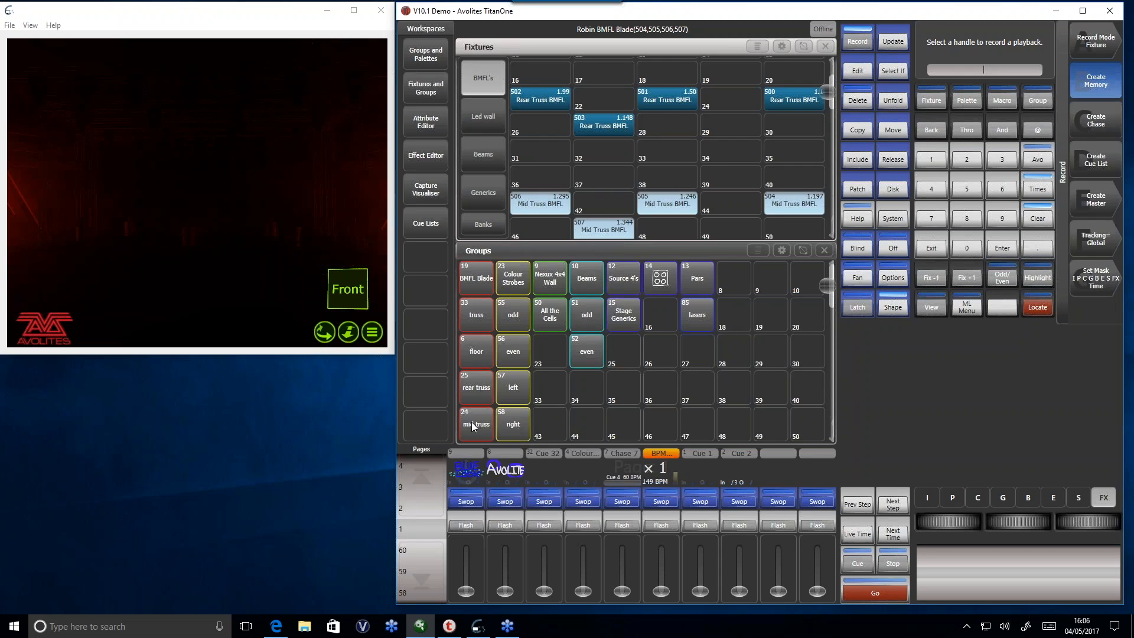
click(472, 422)
click(1084, 134)
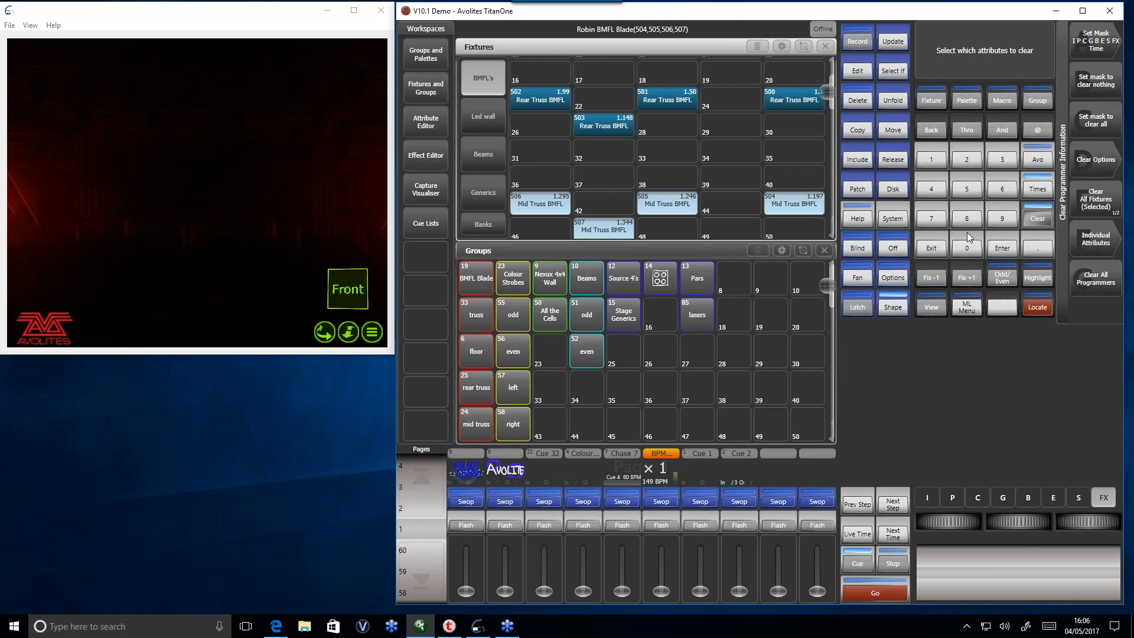
- Check the mid truss group's fixtures in the visualiser with Locate and clear the programmer
mouse_move(698, 591)
mouse_down()
mouse_move(693, 517)
mouse_move(710, 600)
mouse_up()
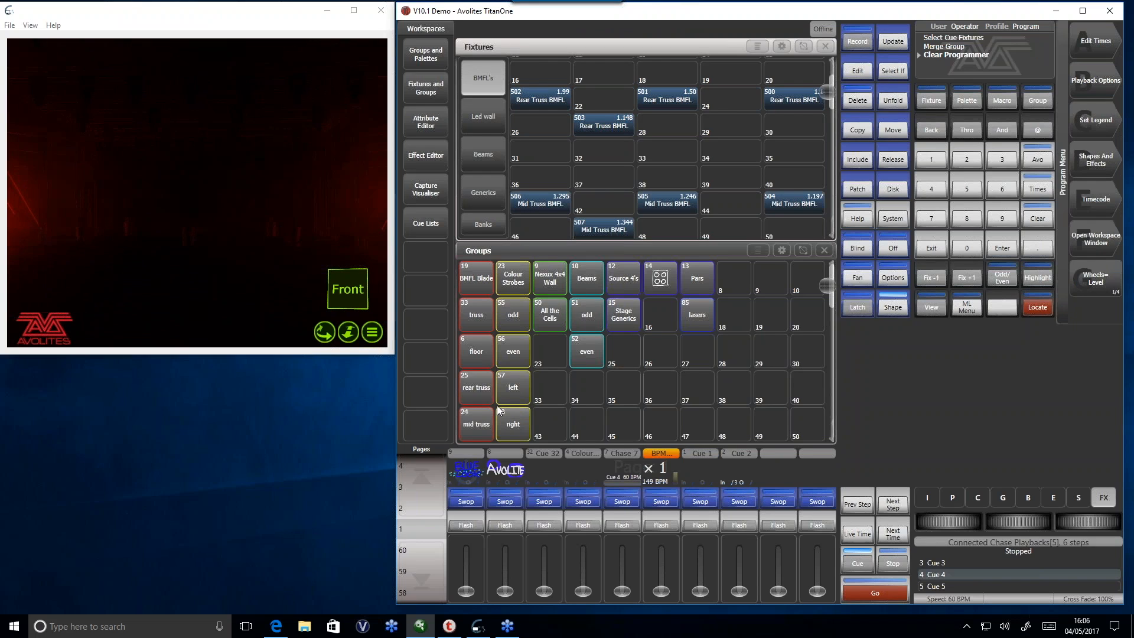
click(481, 425)
click(1038, 307)
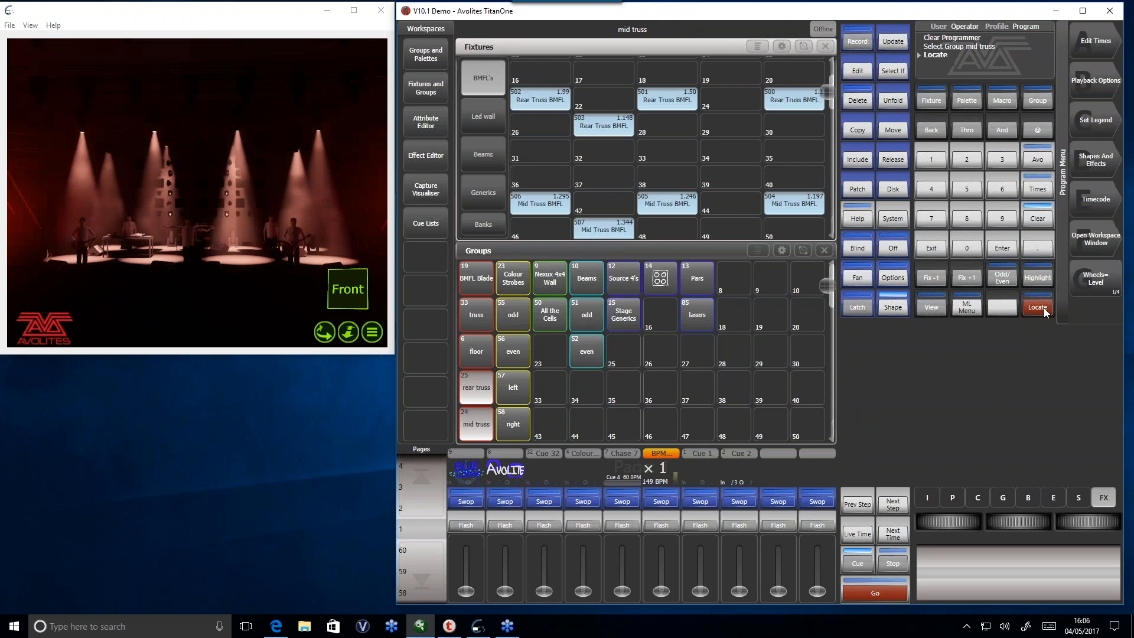
click(1038, 219)
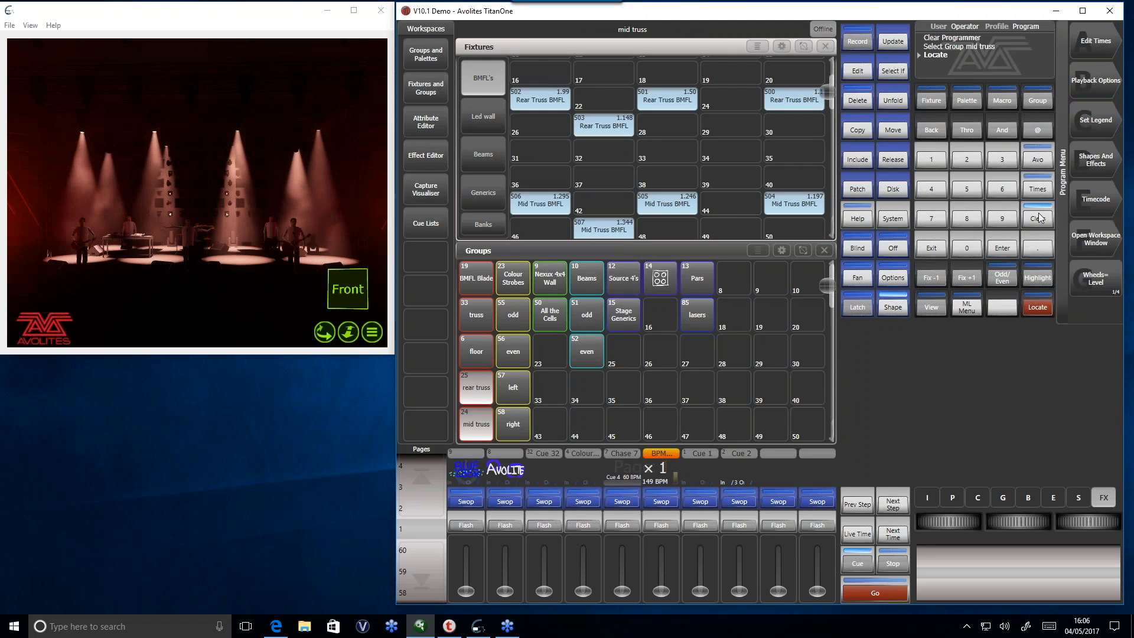
- Select the four Mid Truss BMFL fixtures and replace group 24 'mid truss' with them
click(478, 426)
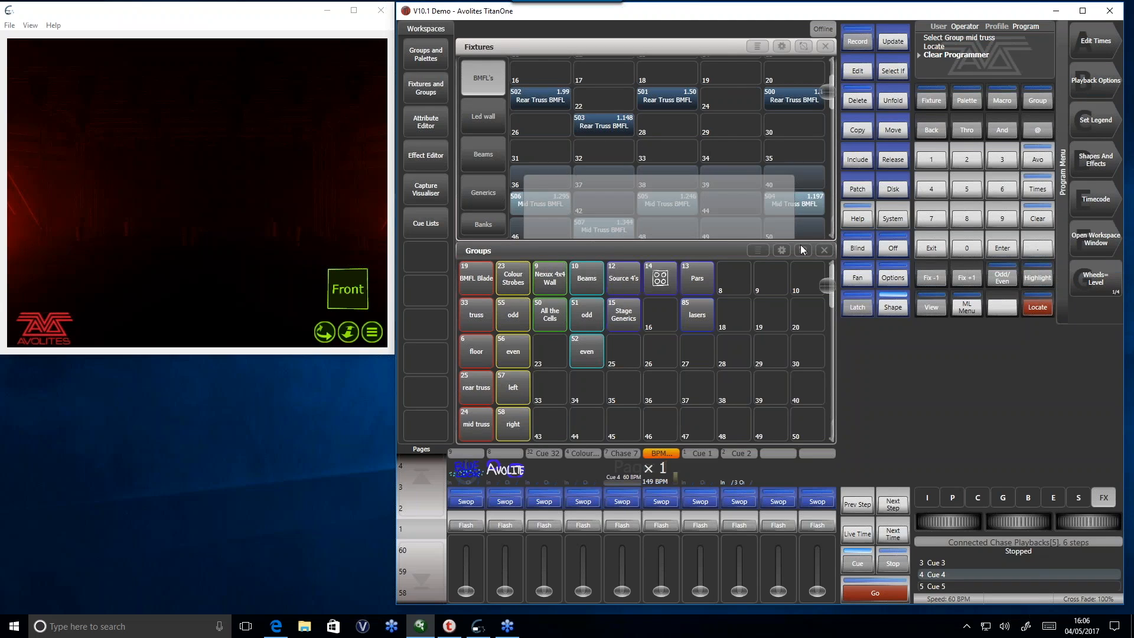
click(856, 41)
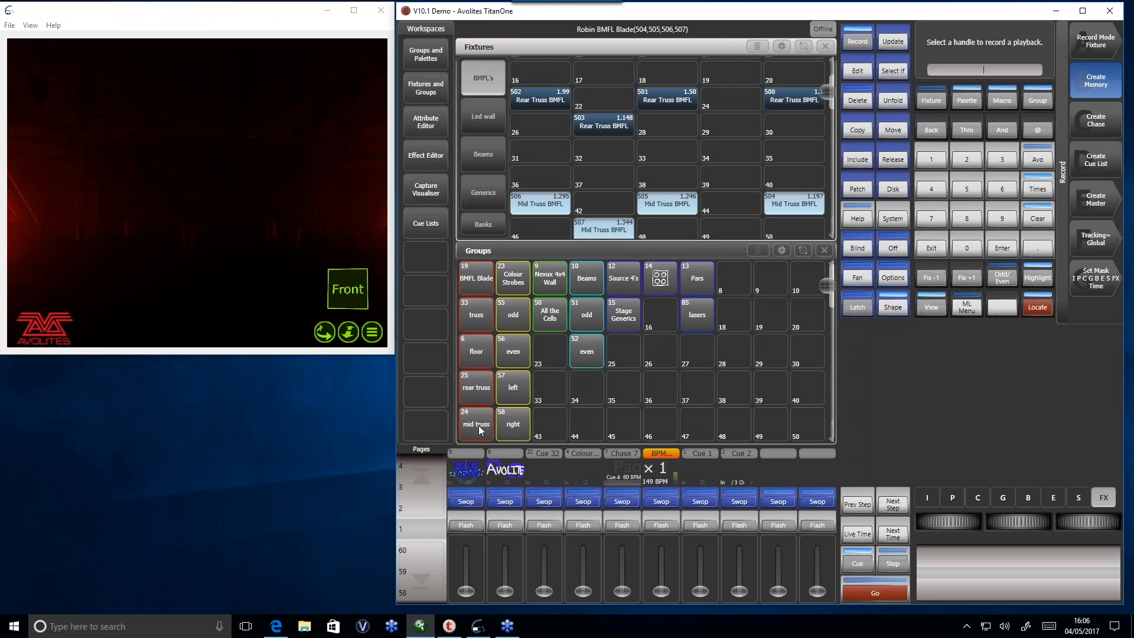
click(477, 427)
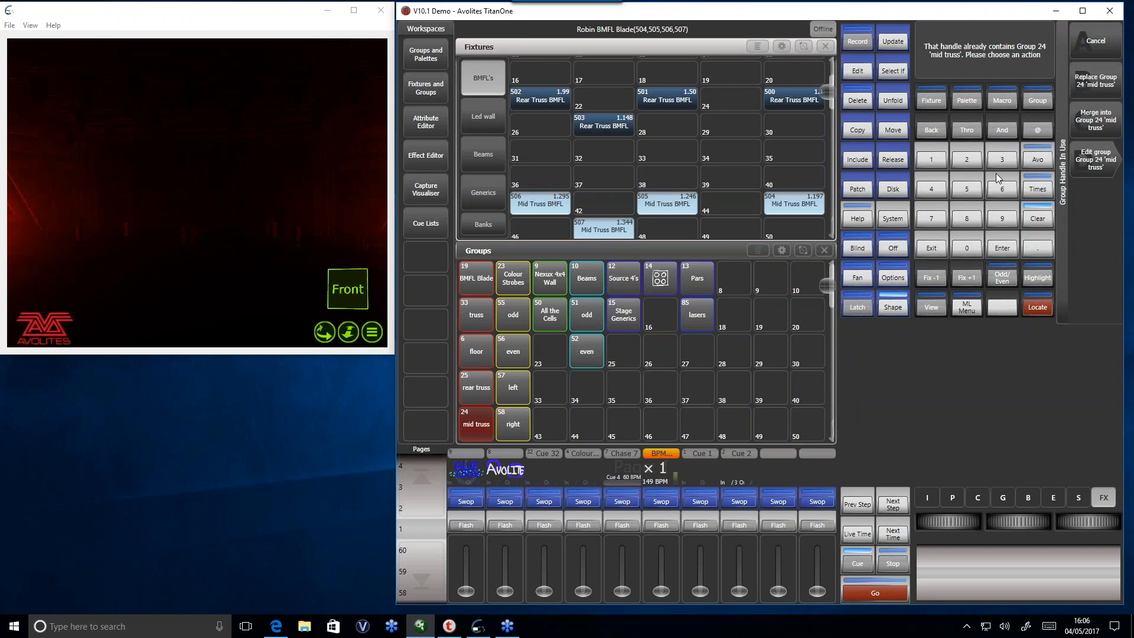
click(1090, 89)
- Play back Cue 1 to examine the mid truss beams, release it, and locate the rear truss group
drag(701, 590, 686, 489)
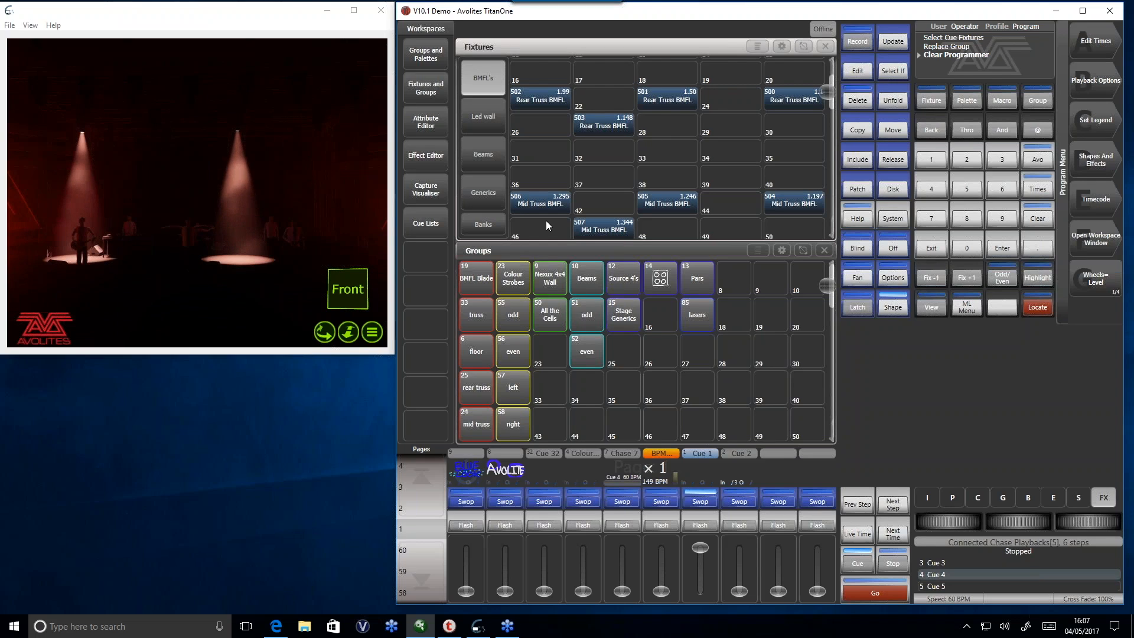
drag(708, 590, 710, 615)
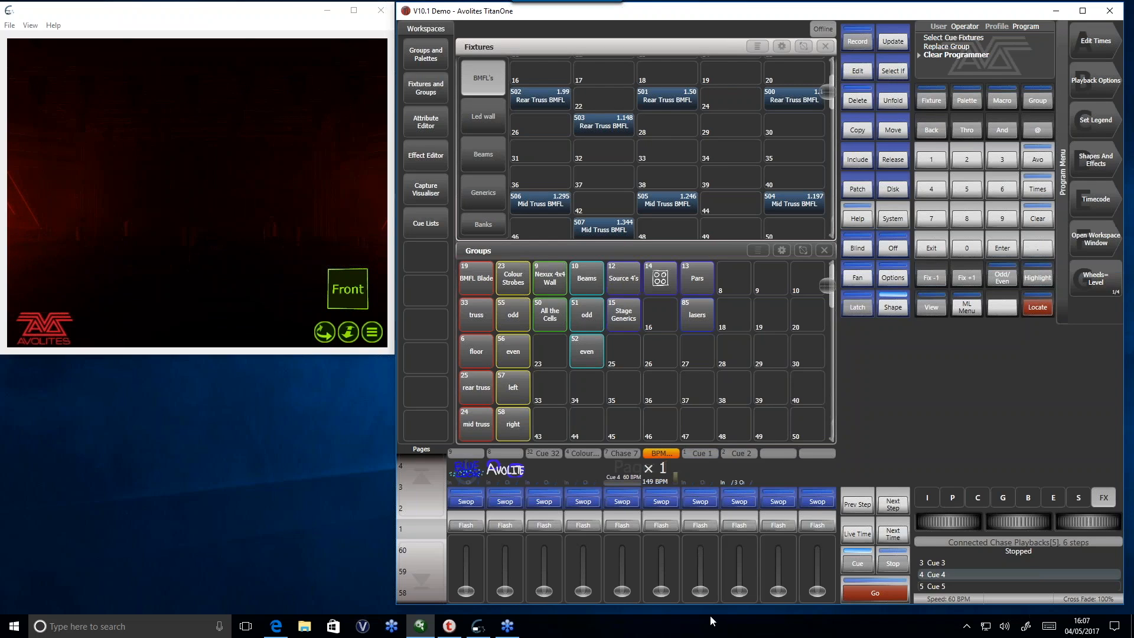
click(482, 392)
click(1037, 307)
drag(708, 589, 699, 611)
- Select and locate the four Rear Truss BMFL fixtures (500 to 503) and merge them into group 24 'mid truss'
drag(512, 58, 849, 155)
click(1038, 307)
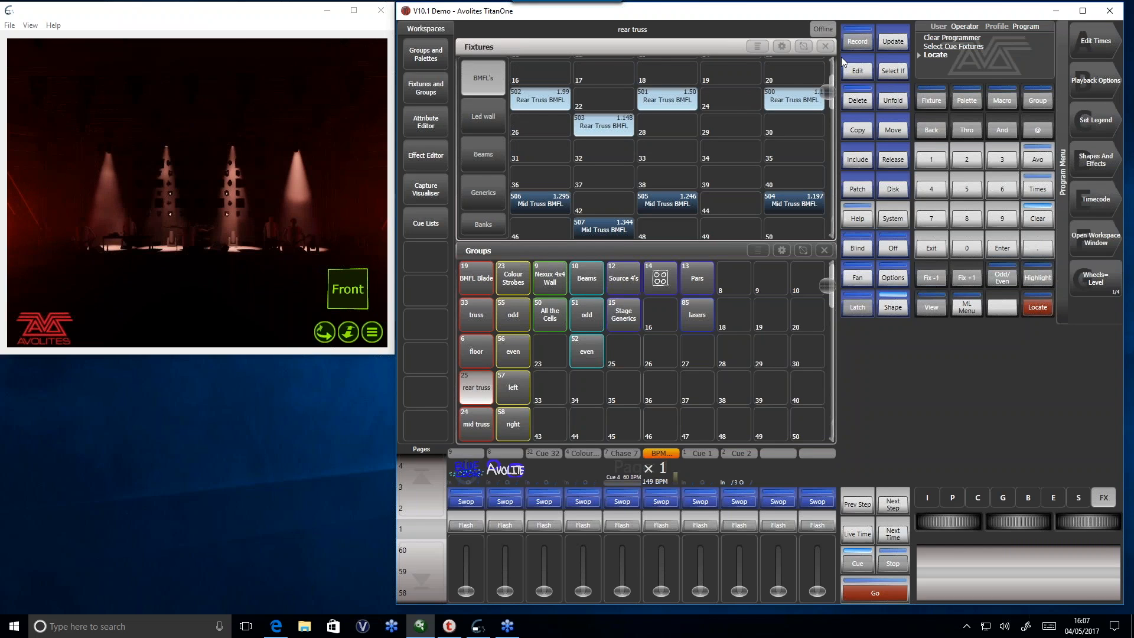
click(854, 45)
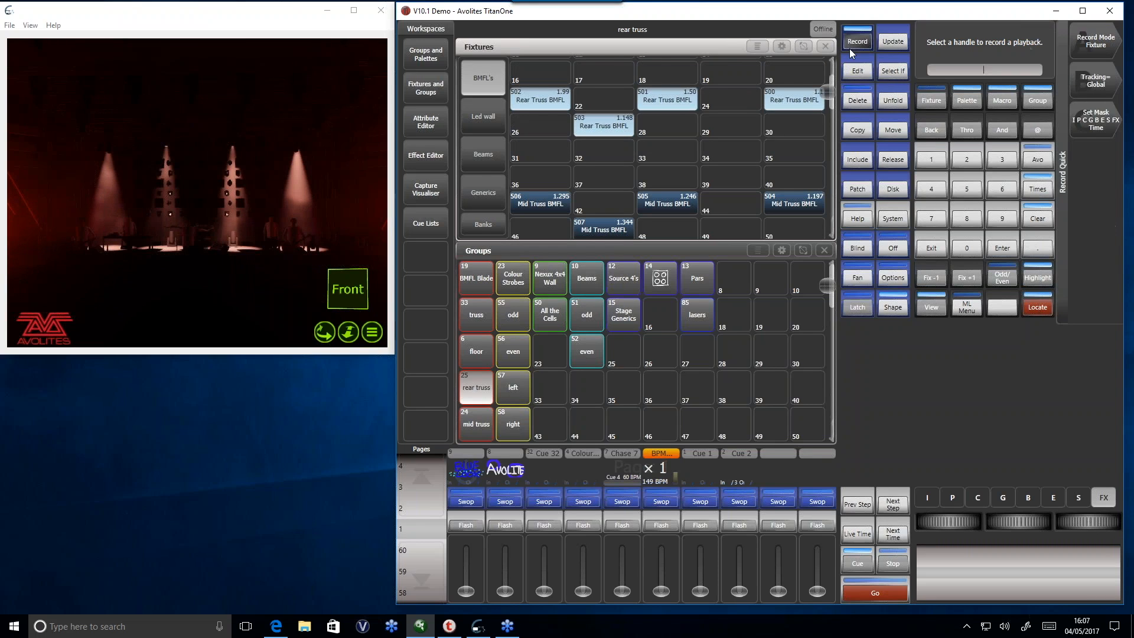
click(476, 386)
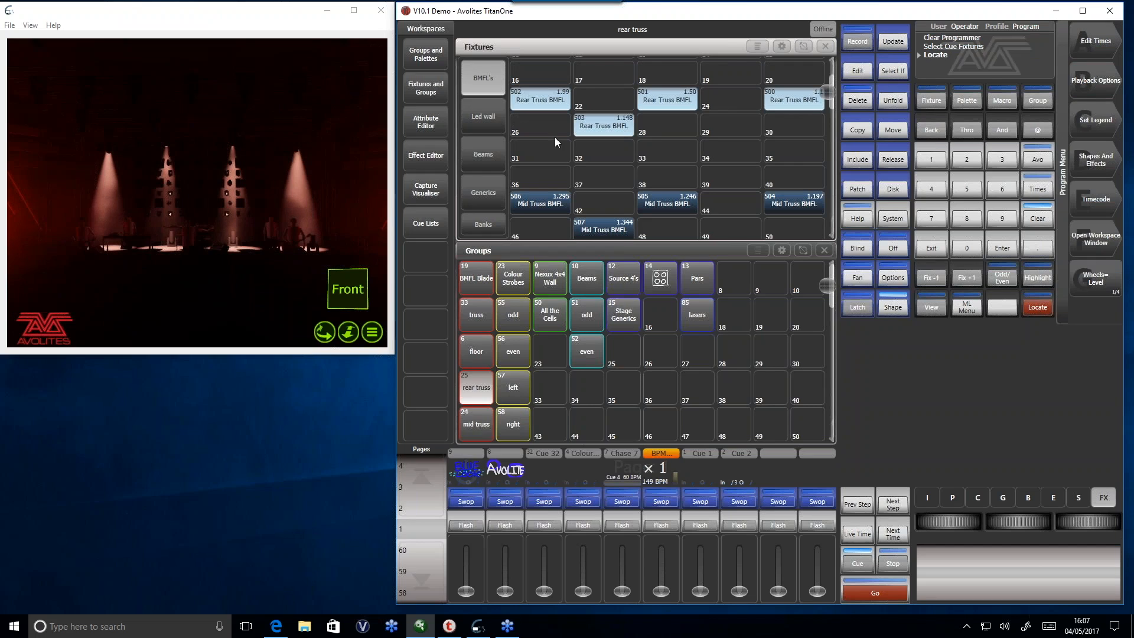
click(855, 44)
click(476, 422)
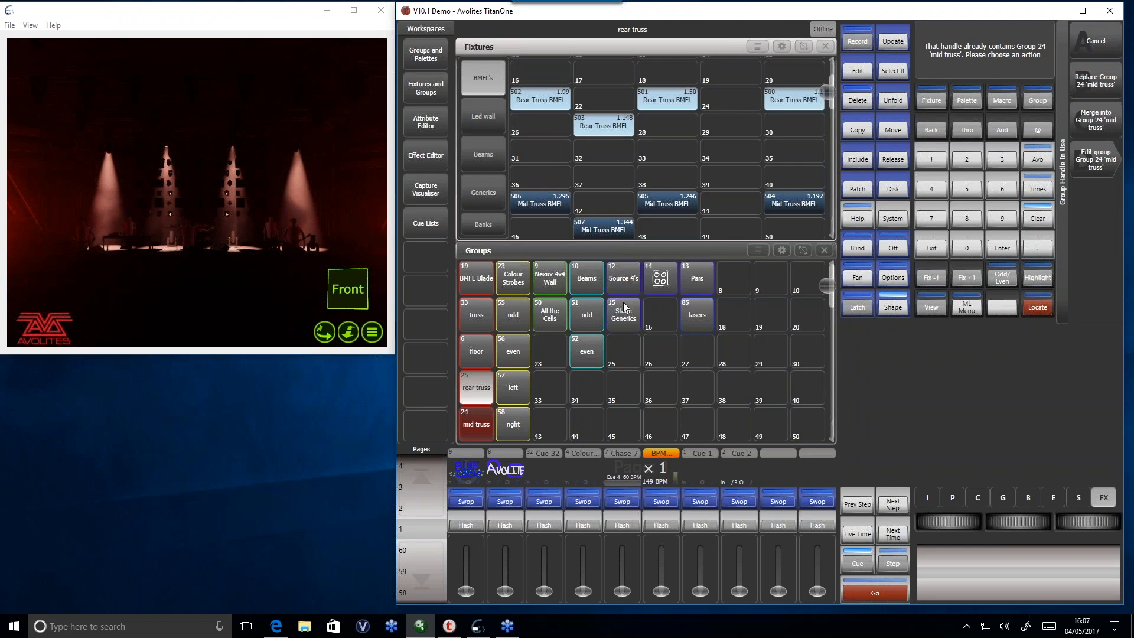
click(1105, 120)
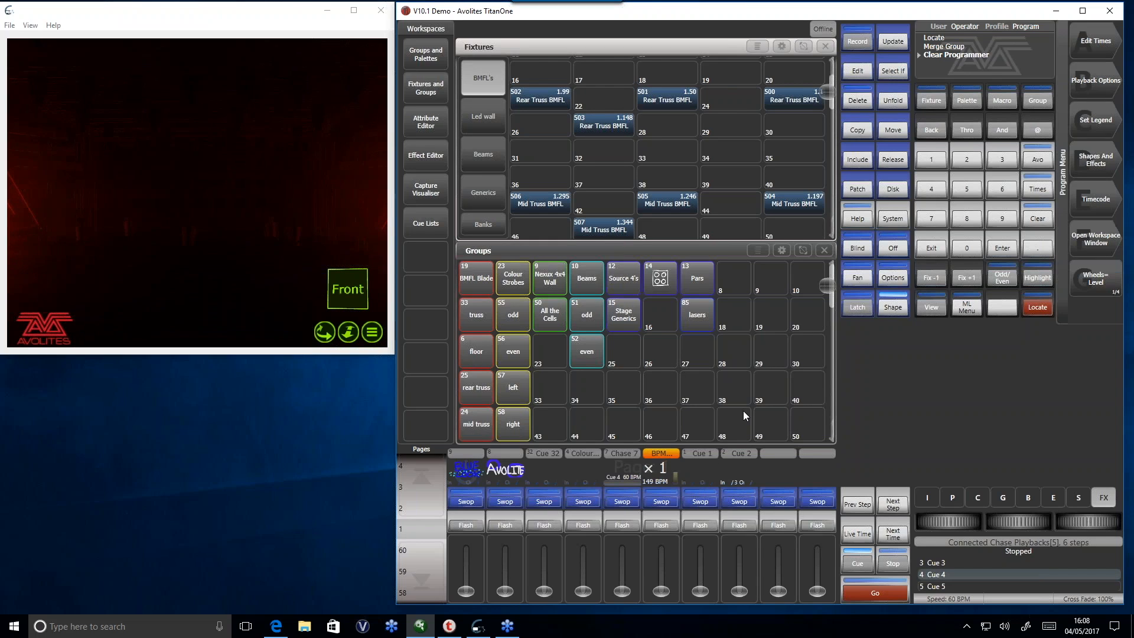
- Play back Cue 1 to examine how the effect spreads over the mid and rear truss fixtures, clear the selection and release the cue
drag(698, 592, 697, 518)
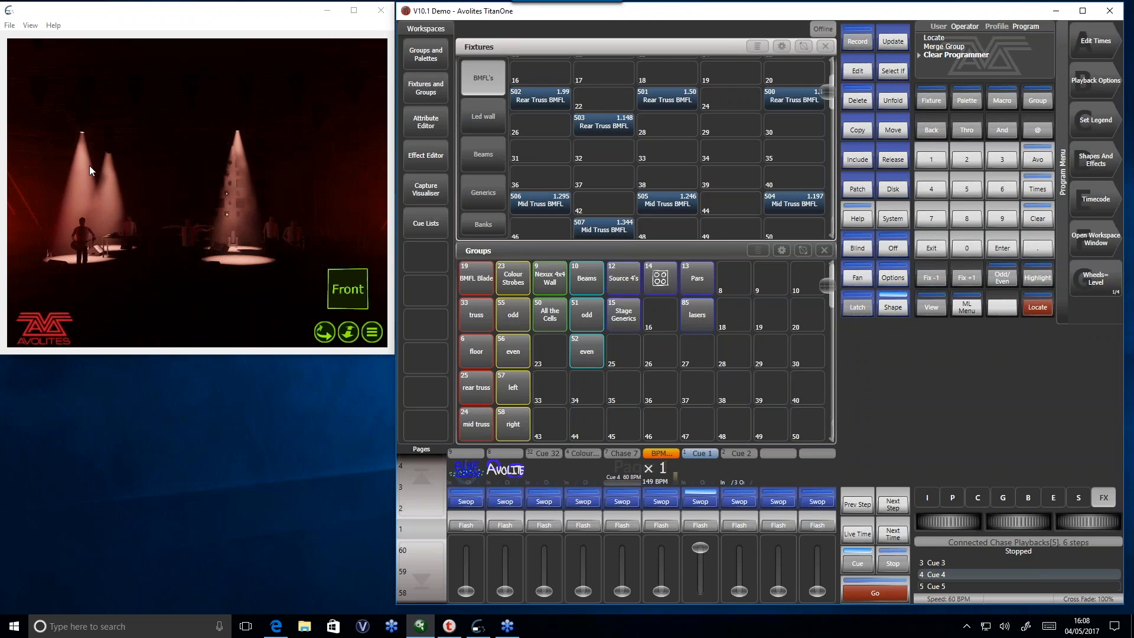
drag(90, 165, 260, 142)
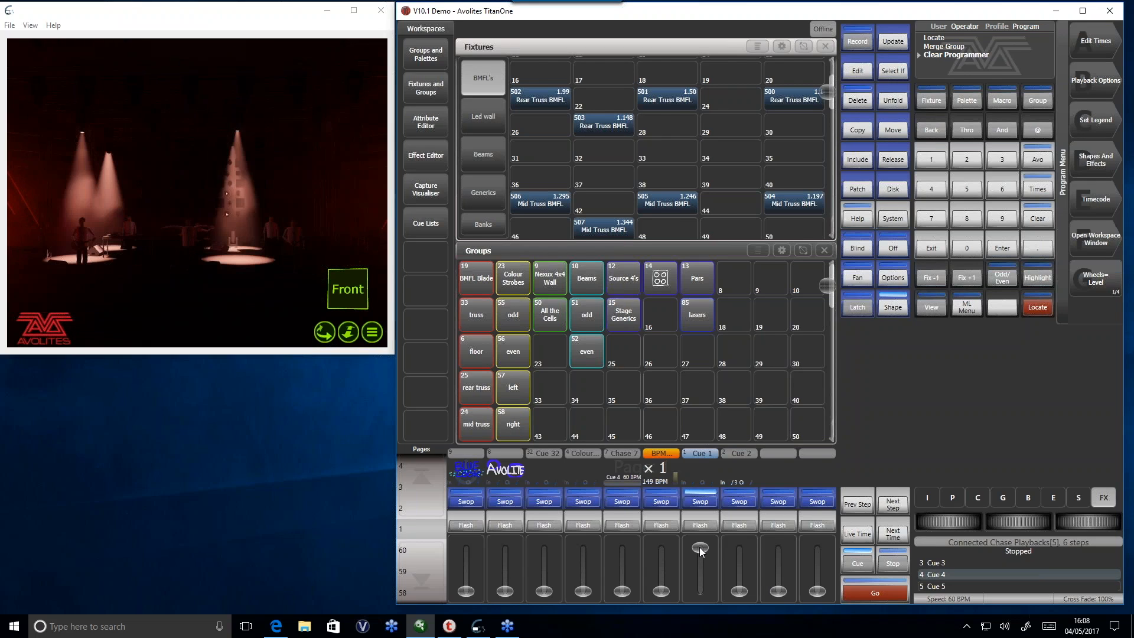
drag(519, 88, 785, 135)
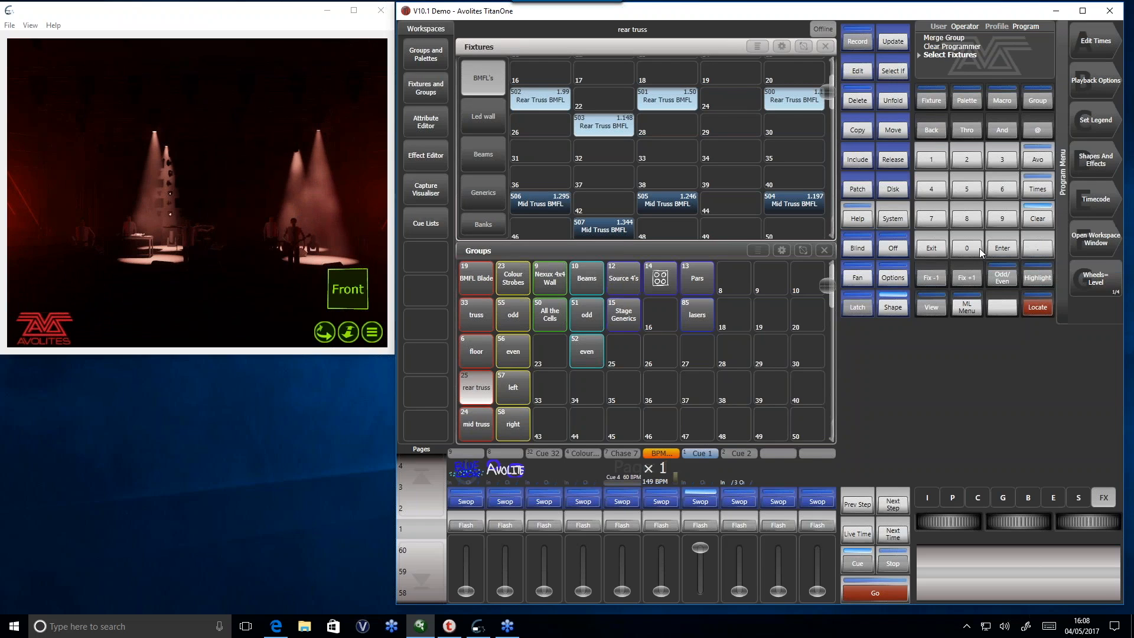
double_click(1038, 219)
drag(689, 547, 706, 587)
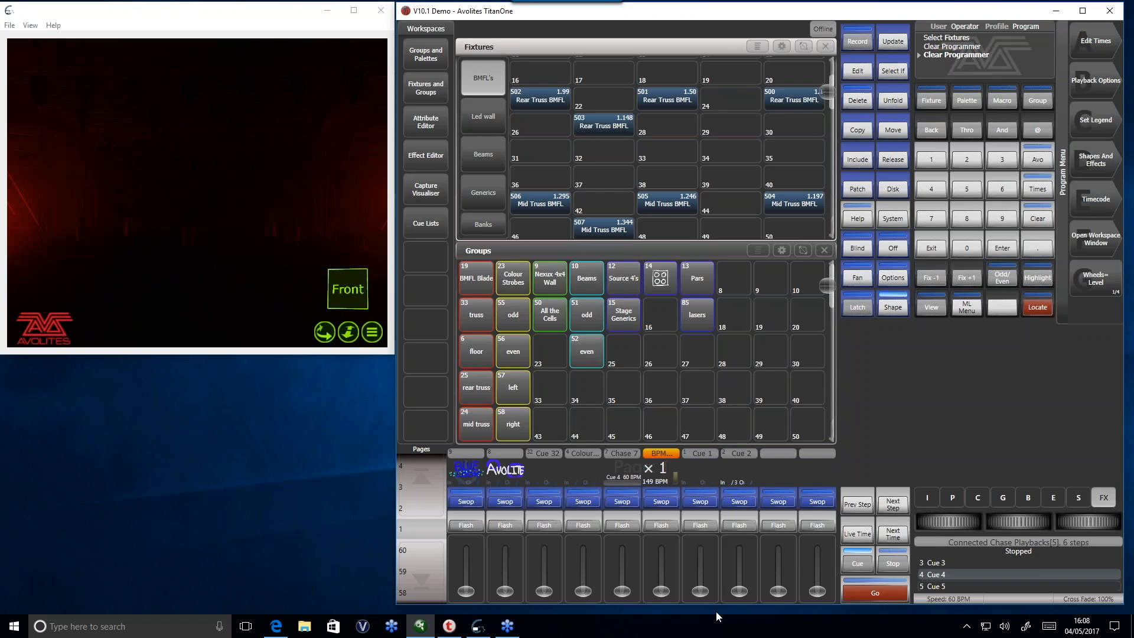
- Locate the merged mid truss group to see which fixtures it contains and clear the programmer
click(480, 429)
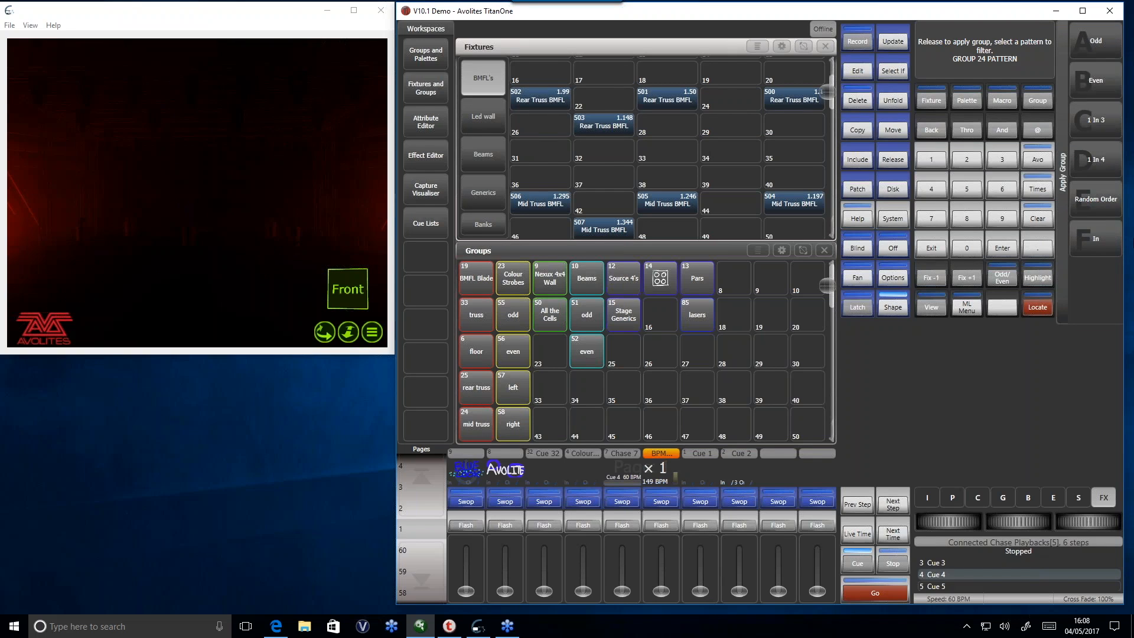
click(1025, 308)
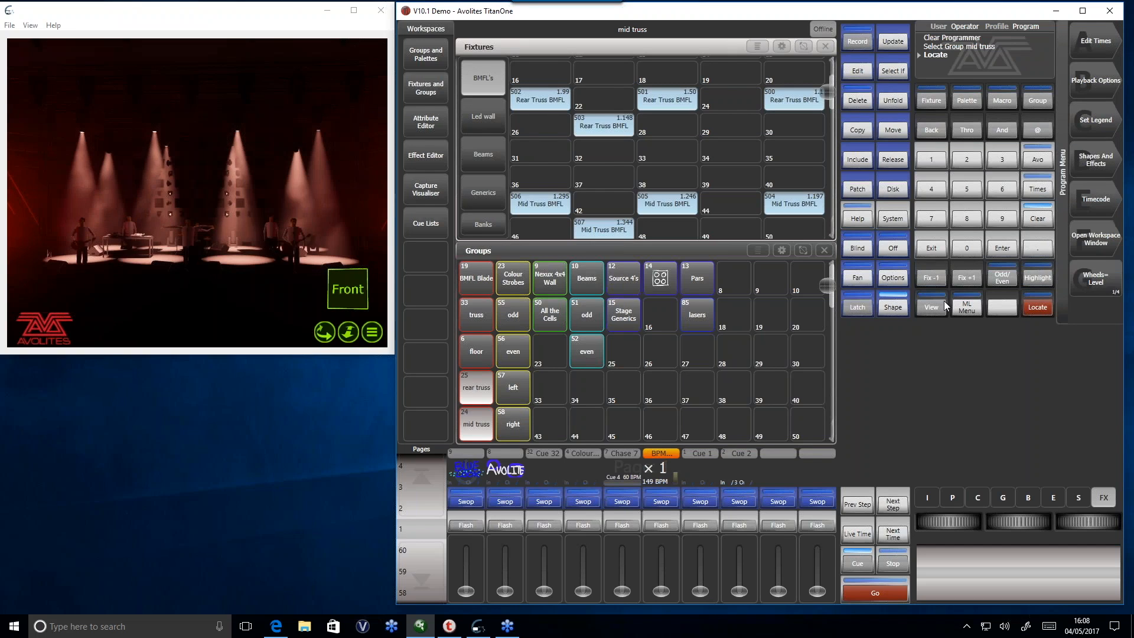
double_click(1037, 219)
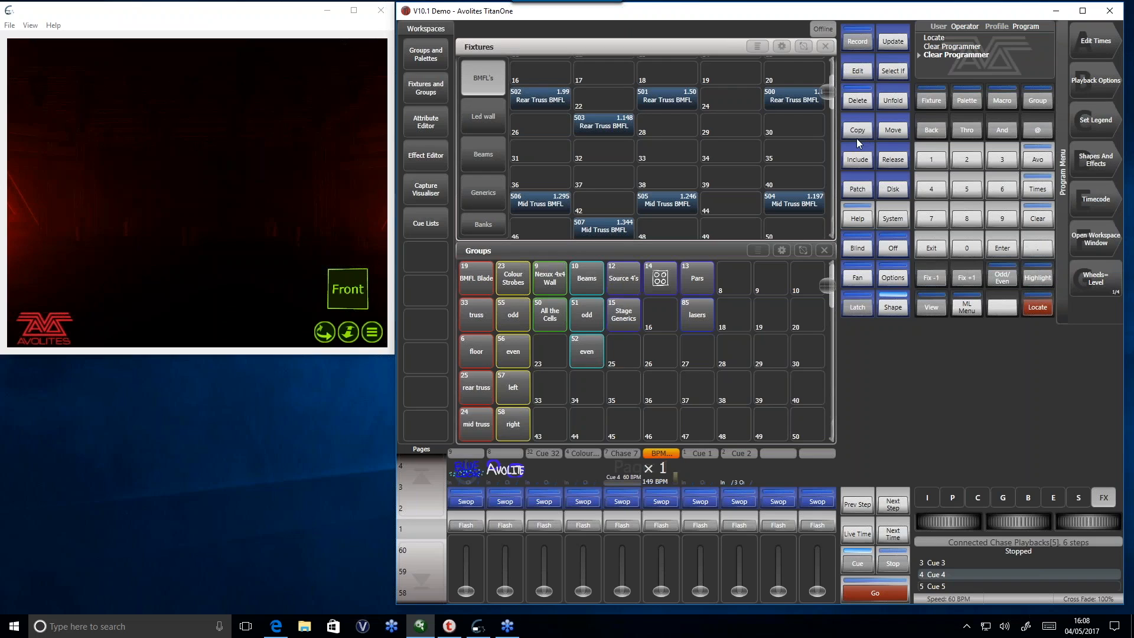
- Replace group 24 'mid truss' with only the four Mid Truss BMFL fixtures, 504 to 507
drag(534, 140, 786, 222)
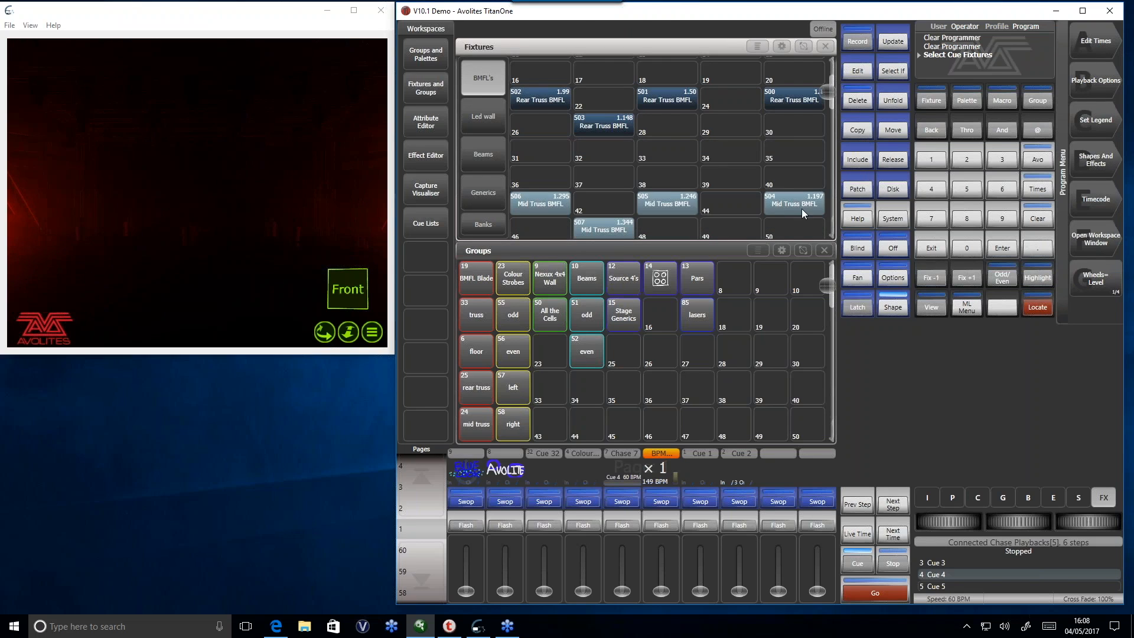
click(847, 44)
click(480, 431)
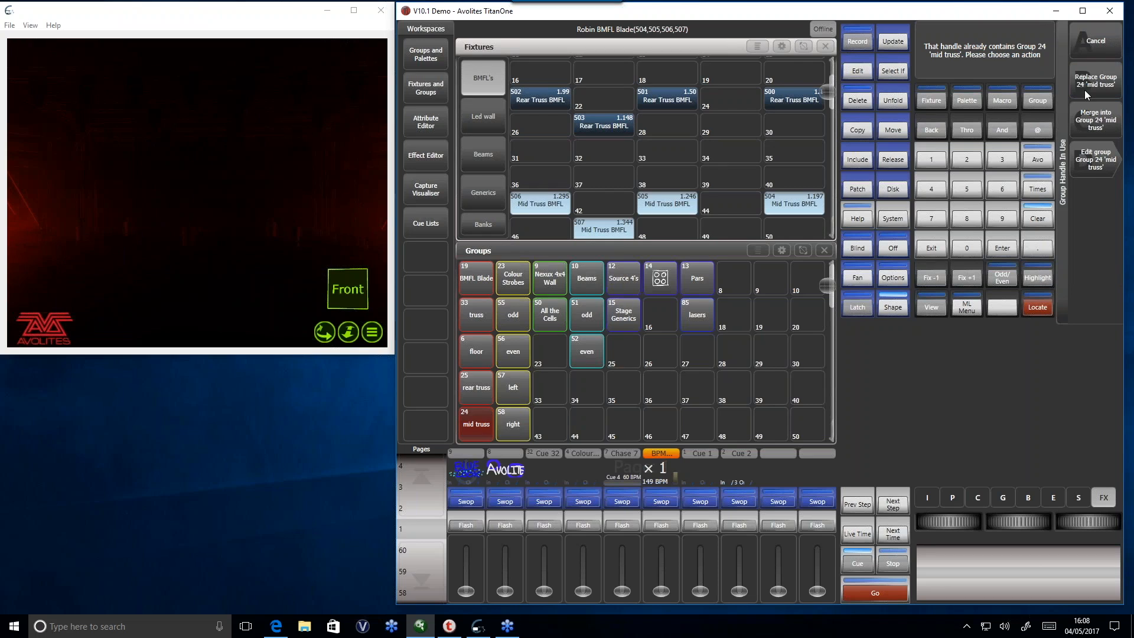
click(1084, 82)
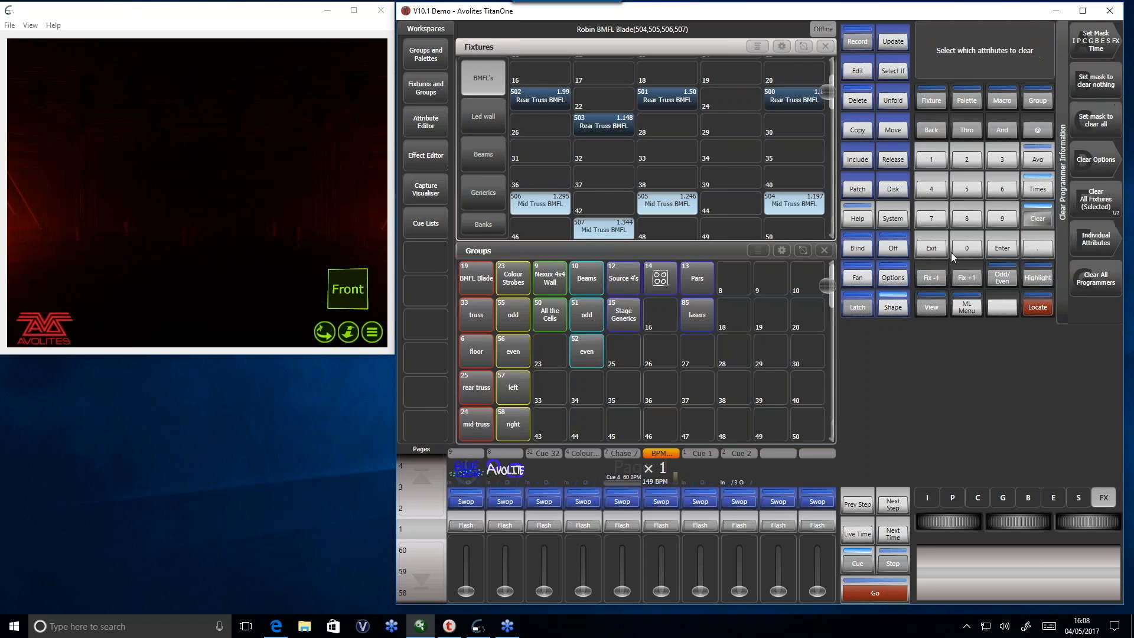
- Locate the mid truss group and apply a Pan / Tilt shape with a phase of 180° and a spread of 2
click(476, 431)
click(1040, 308)
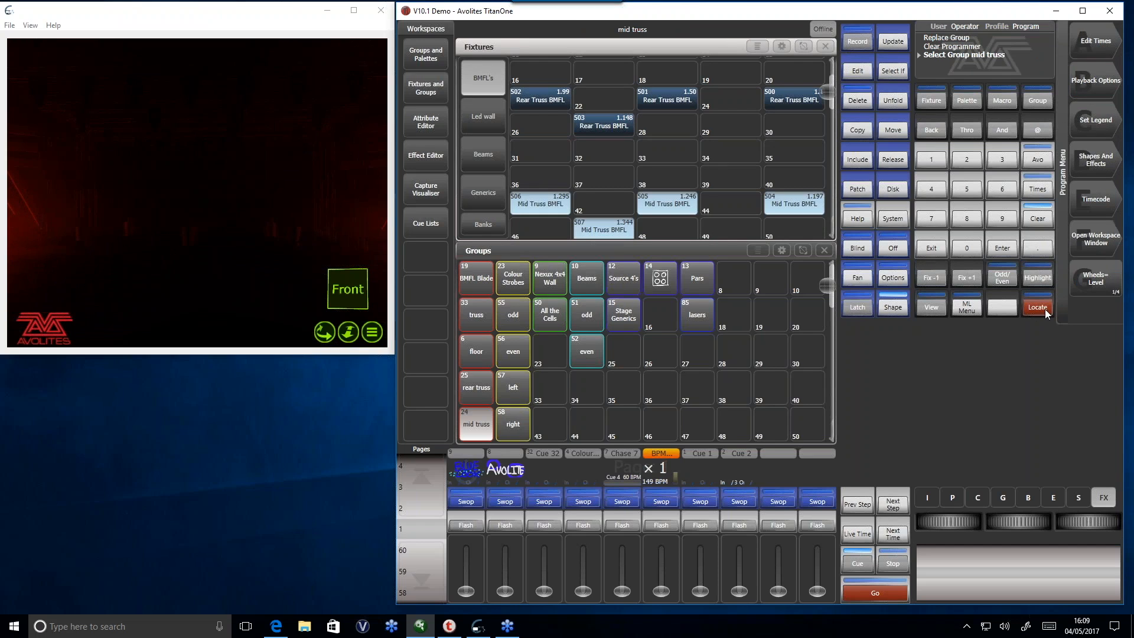
click(1076, 160)
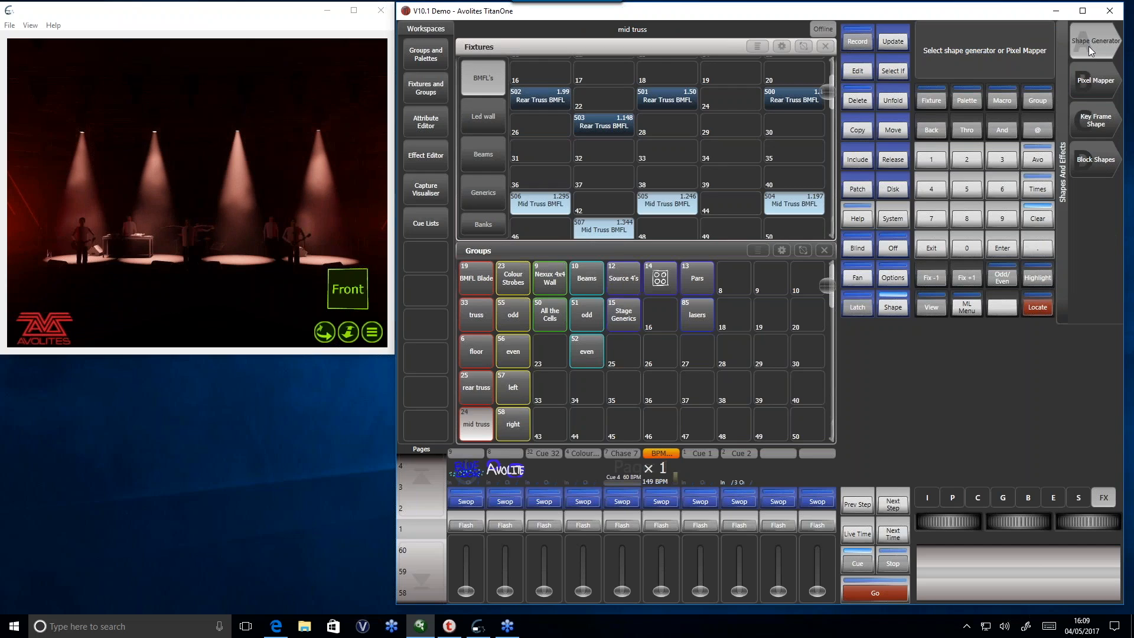
click(1089, 46)
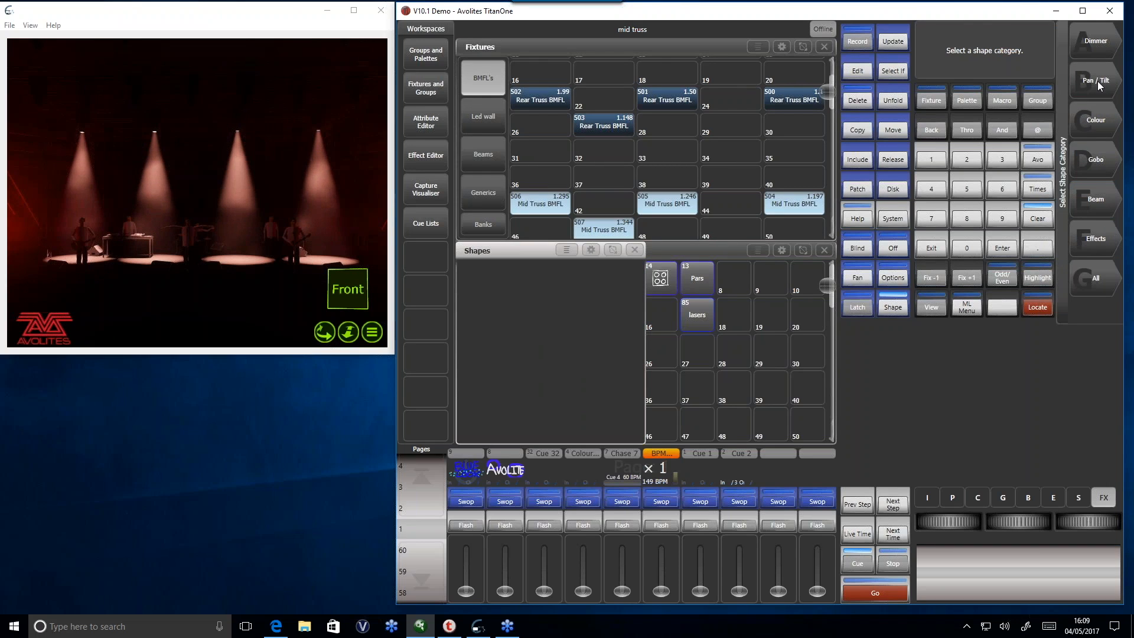
click(1098, 80)
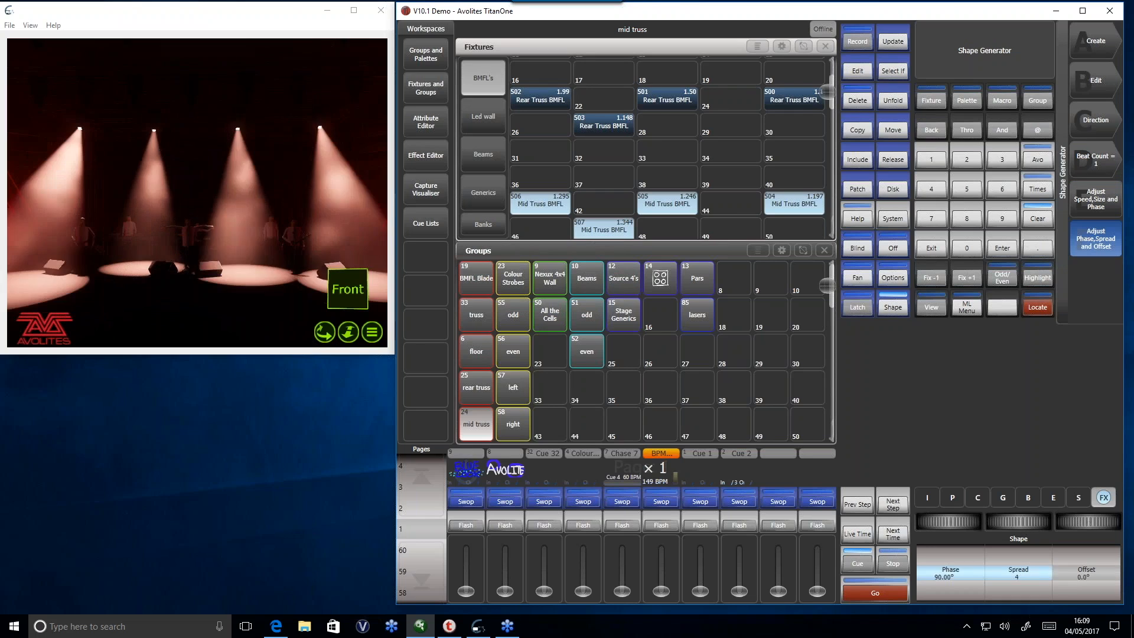
drag(1018, 521, 1001, 521)
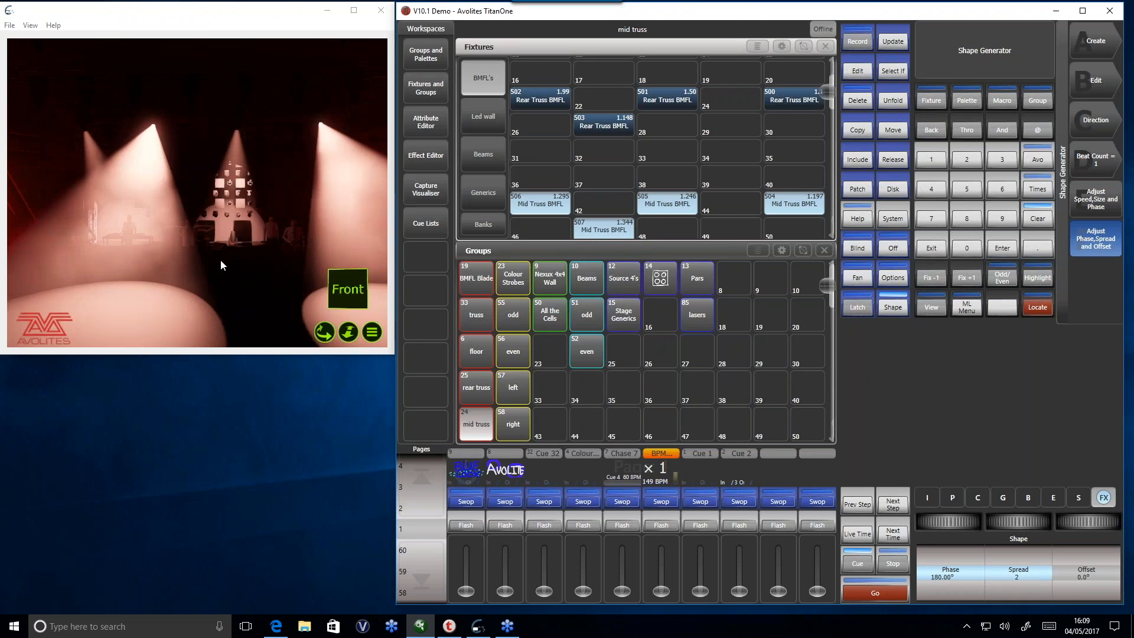
- Record the mid truss shape as a cue on the tenth playback handle, clear the programmer and release the cue
click(853, 42)
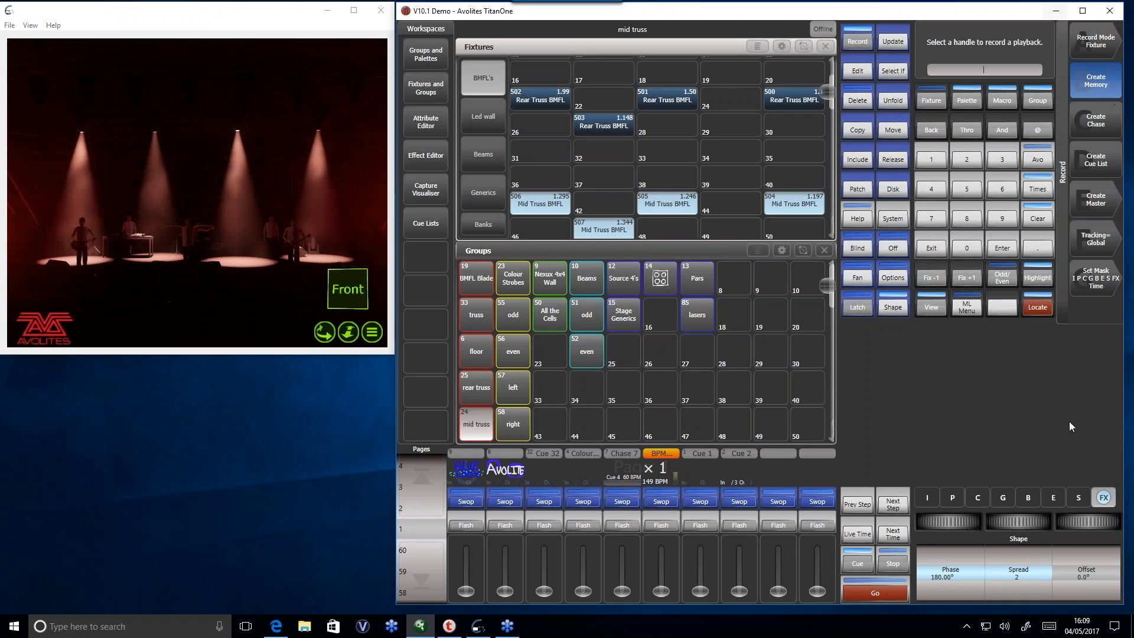
click(815, 499)
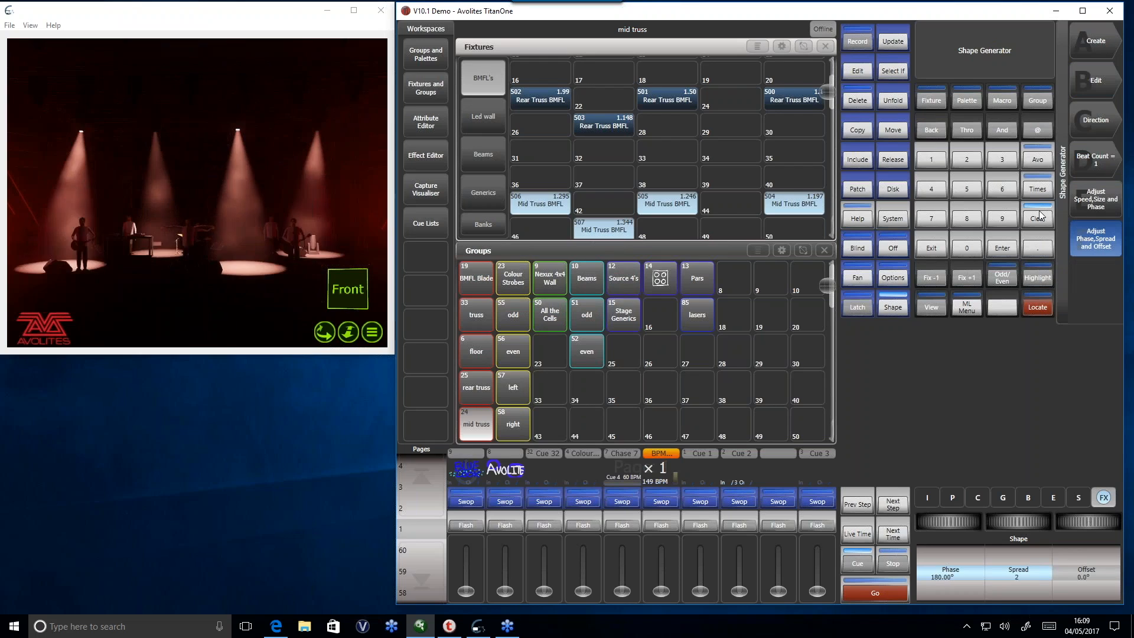
drag(817, 591, 828, 614)
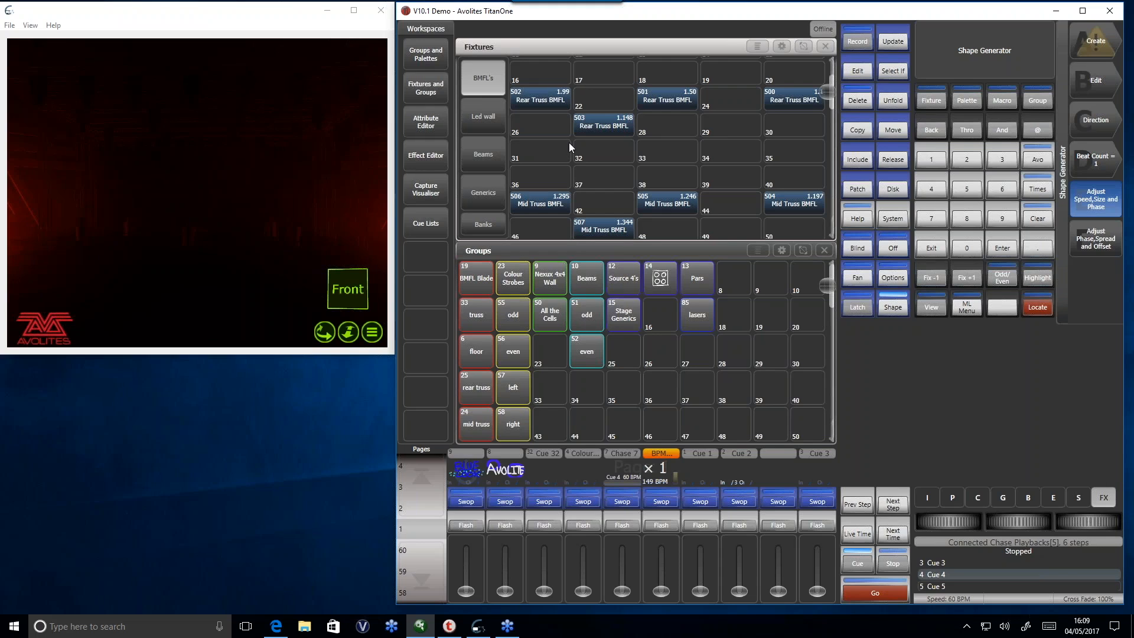
- Select and locate the rear truss BMFL fixtures, merge them into group 24 'mid truss' and clear the programmer
drag(530, 72, 797, 130)
click(1038, 307)
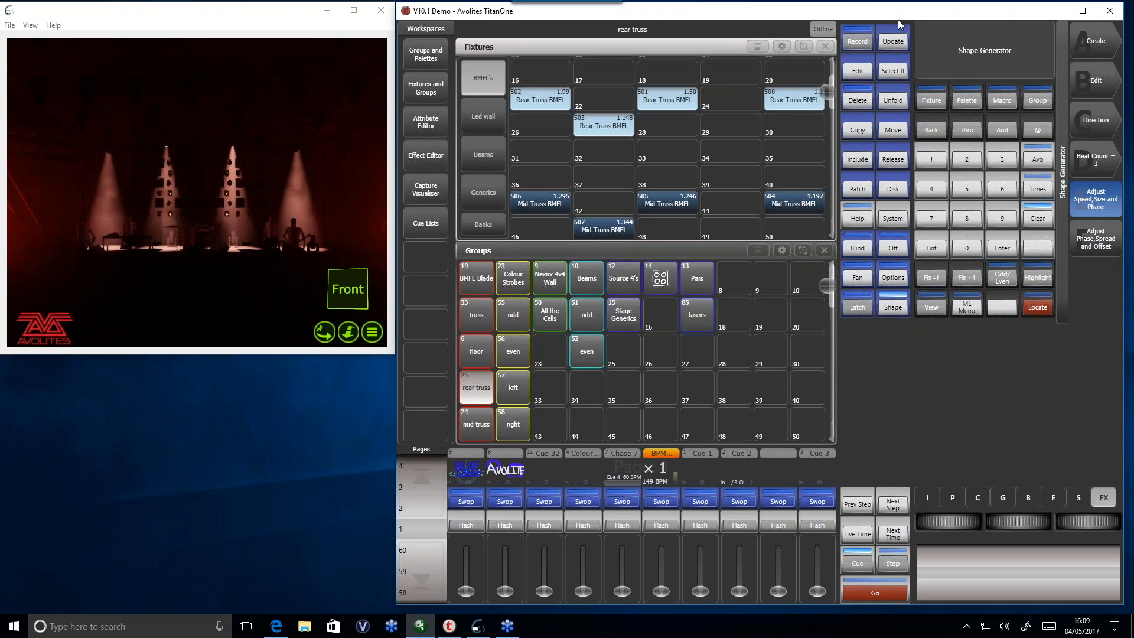
click(857, 41)
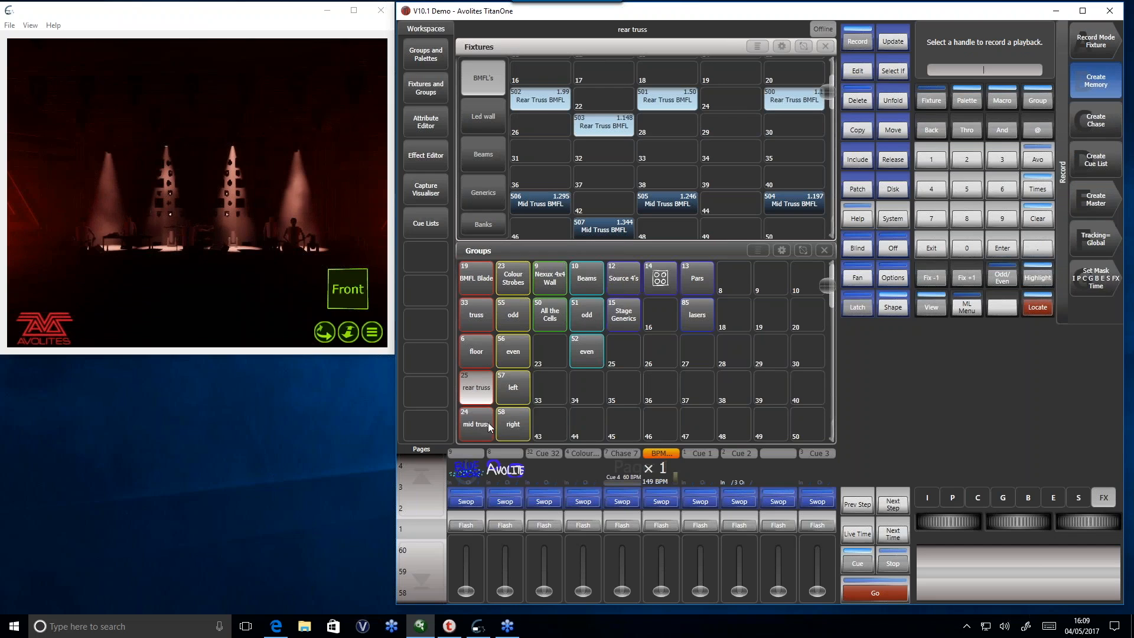
click(464, 426)
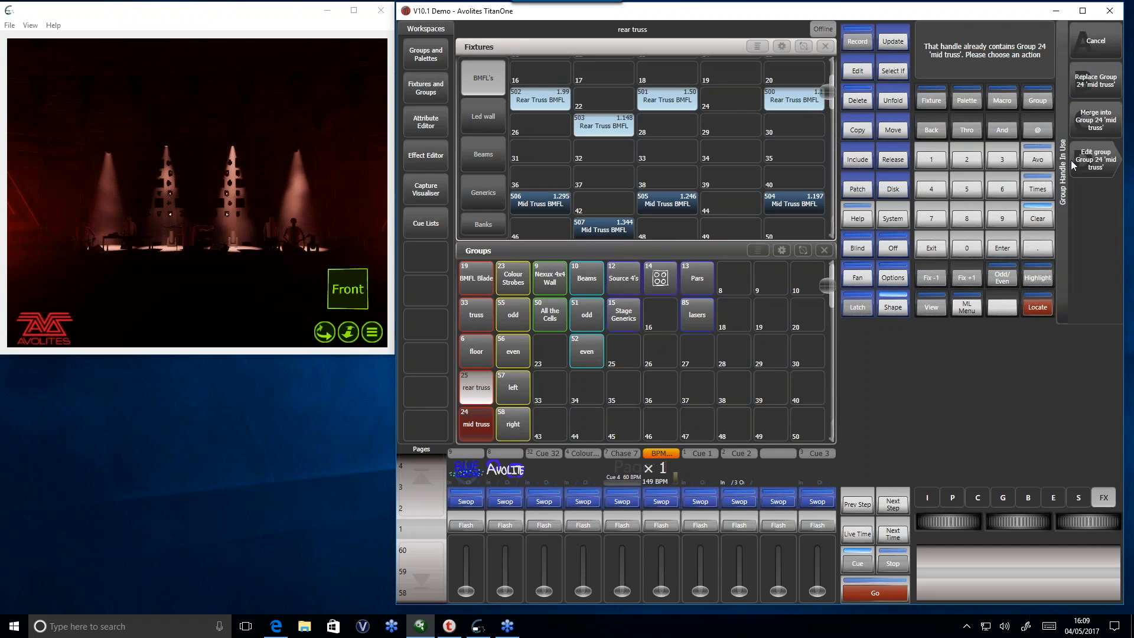
click(1098, 142)
click(1037, 221)
- Locate the merged mid truss group to check which fixtures it contains and clear the programmer
click(478, 437)
click(1038, 307)
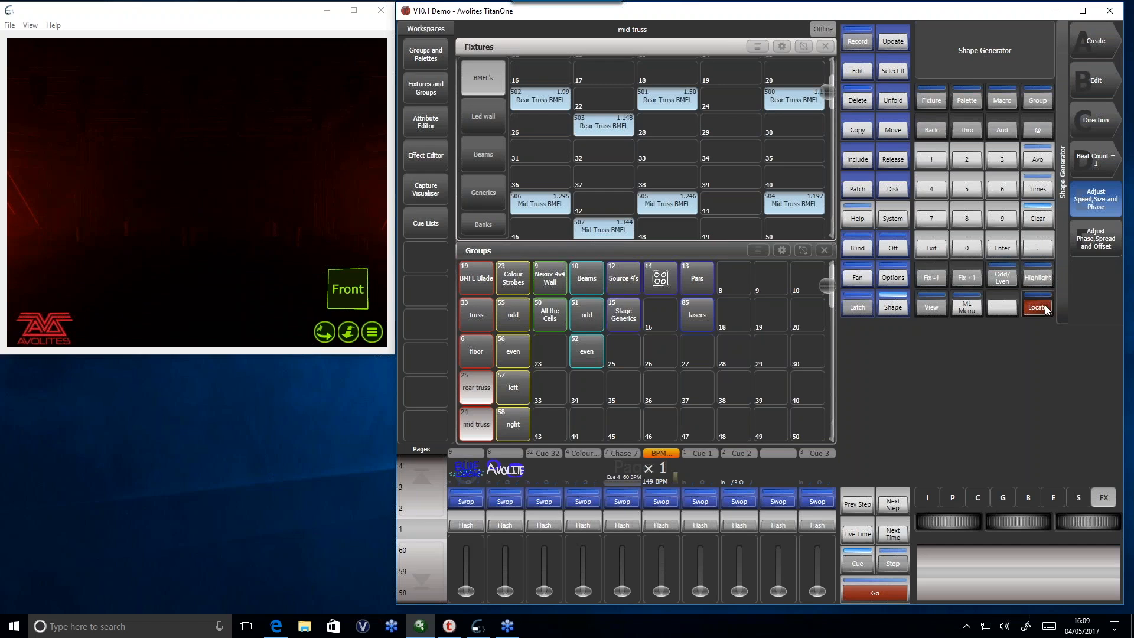
click(1037, 218)
- Play back Cue 3 and locate the mid truss group to compare fixtures, then release the cue, leave the Shape Generator and clear the programmer
drag(810, 586, 816, 493)
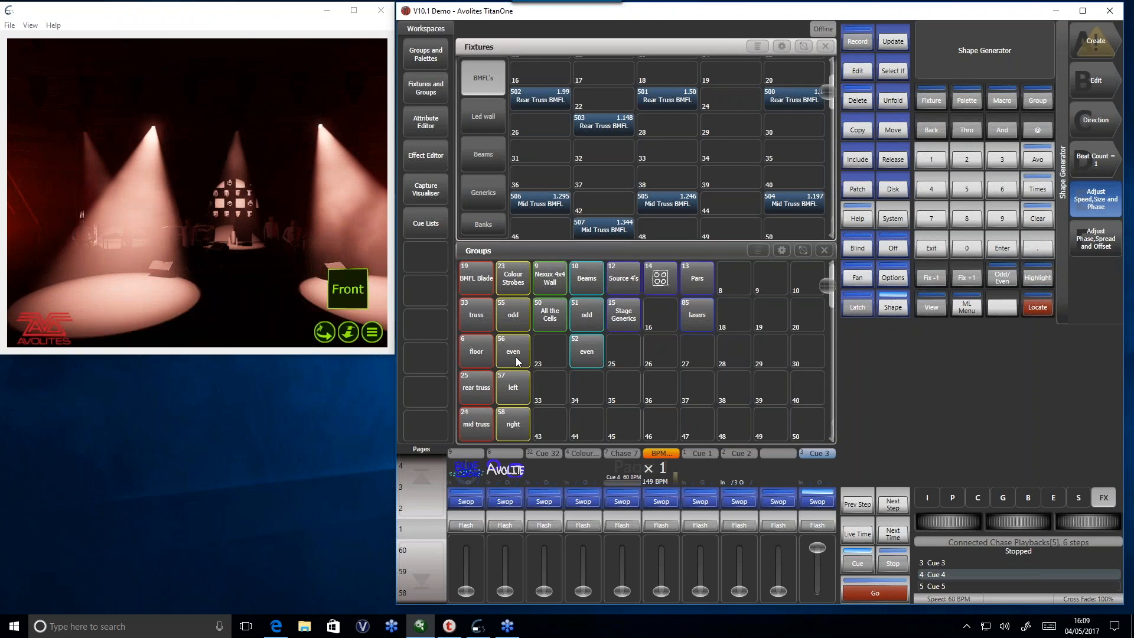
click(480, 434)
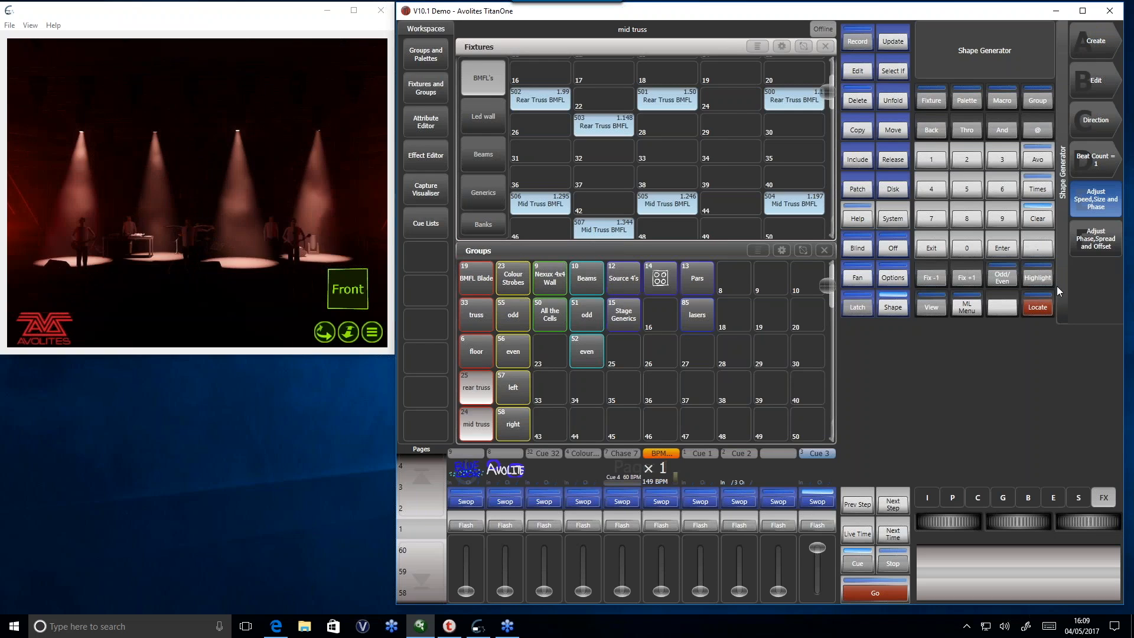
click(1036, 308)
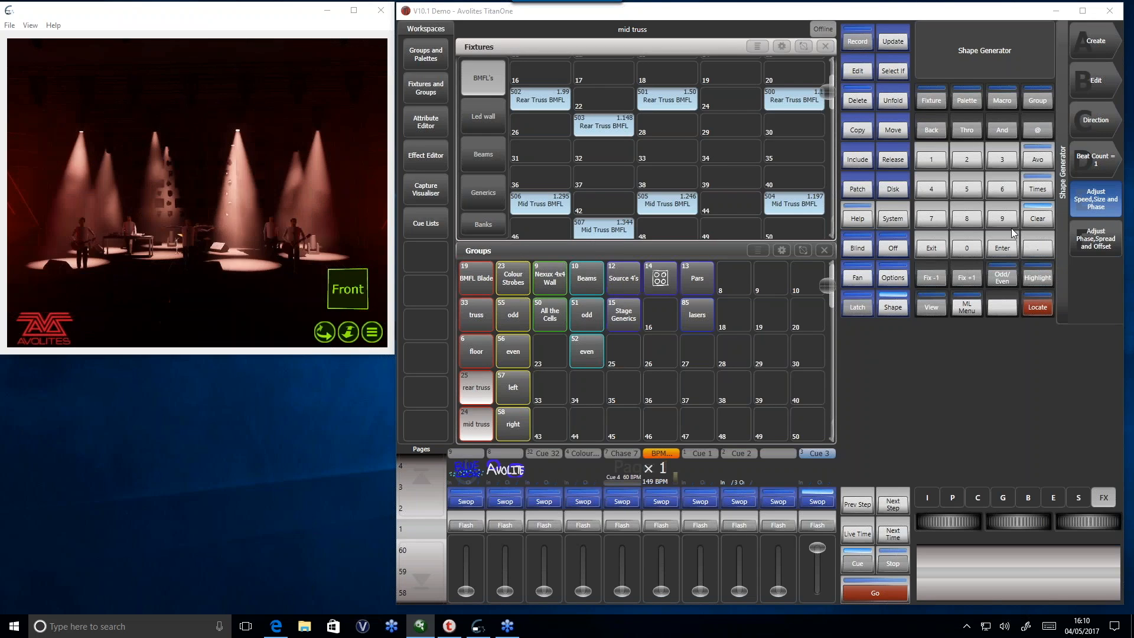
drag(818, 548, 830, 612)
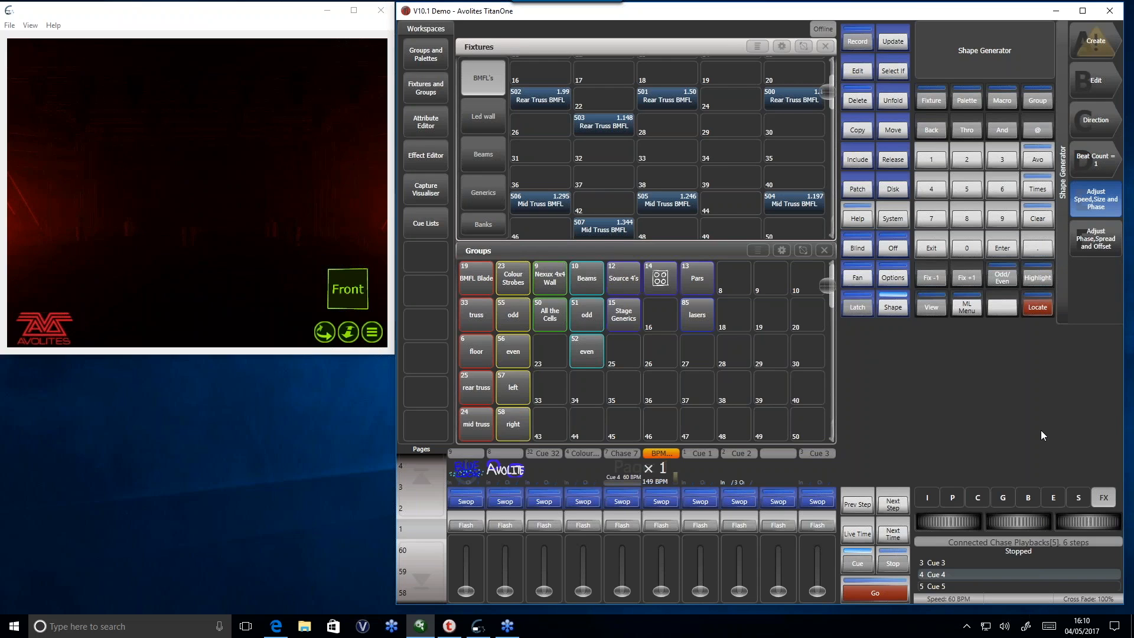
click(941, 250)
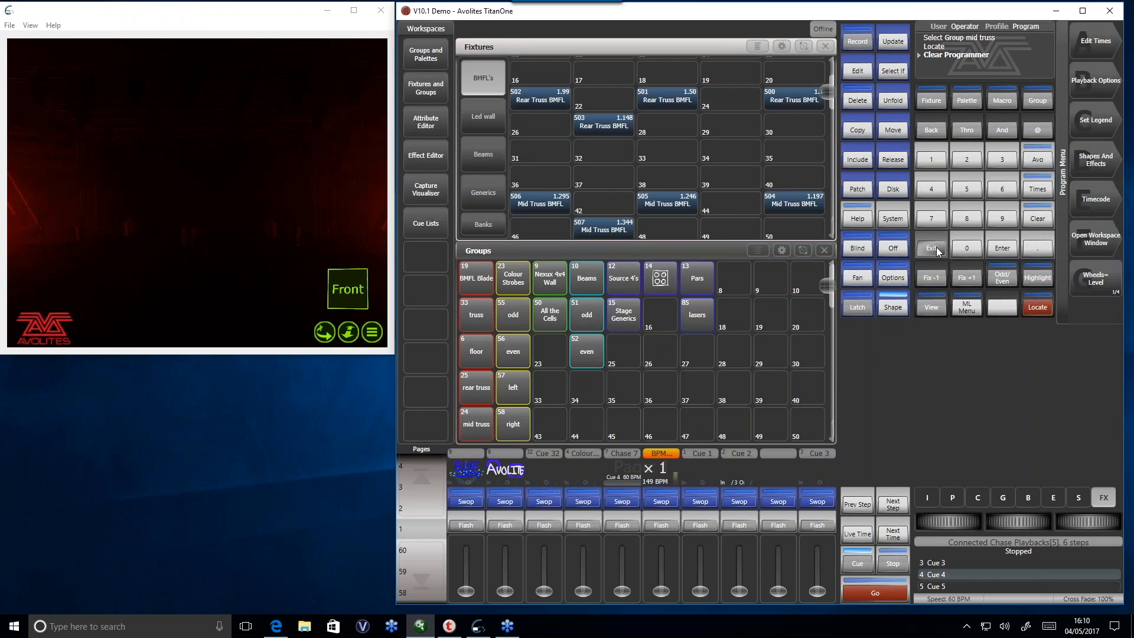
click(1044, 220)
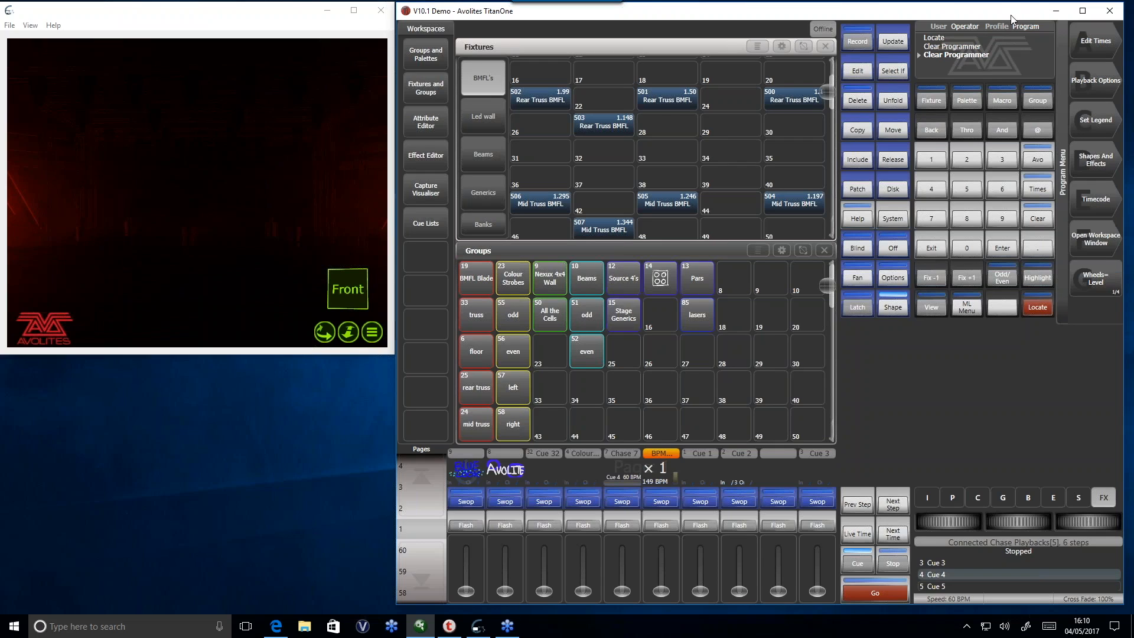
- Examine the confirmation prompt for shutting down the console software twice, cancelling the shutdown each time
click(1110, 11)
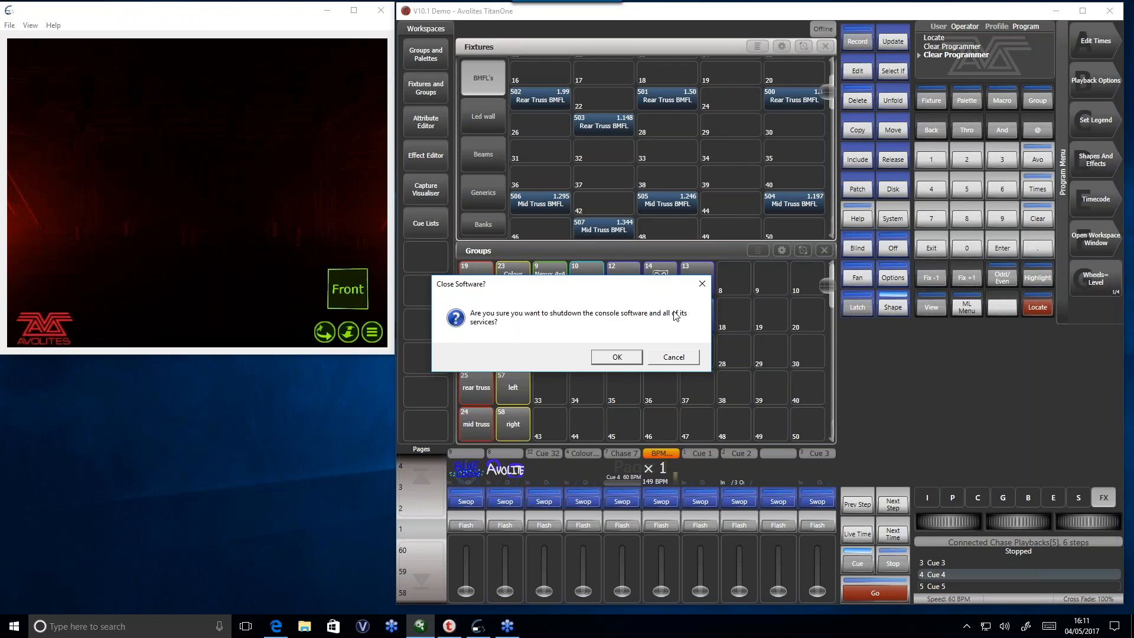
click(680, 361)
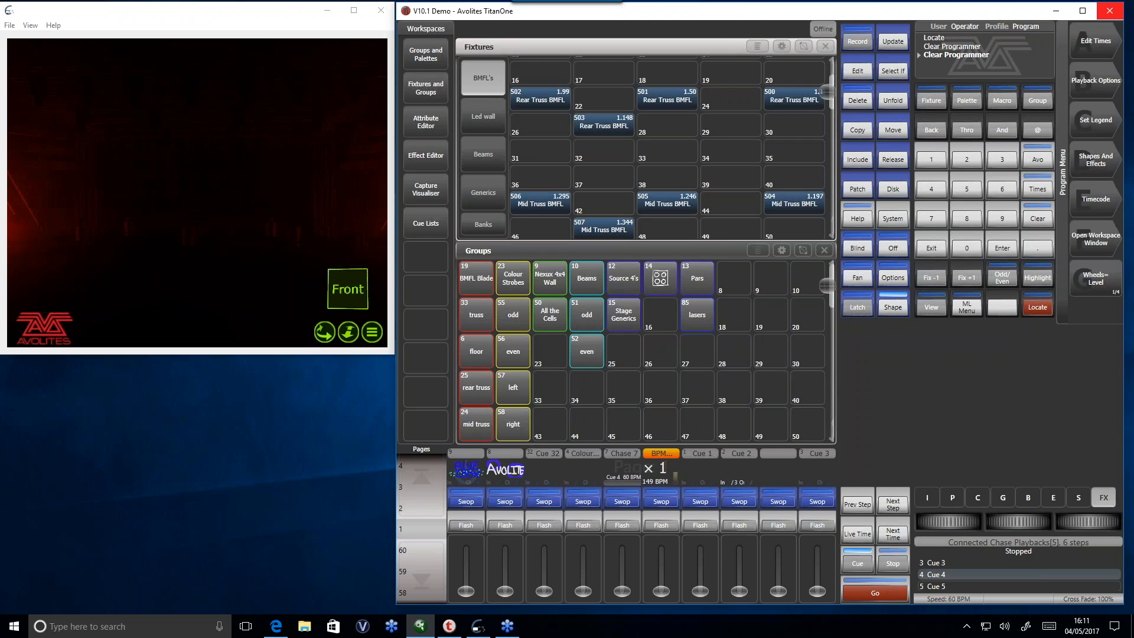
click(1110, 11)
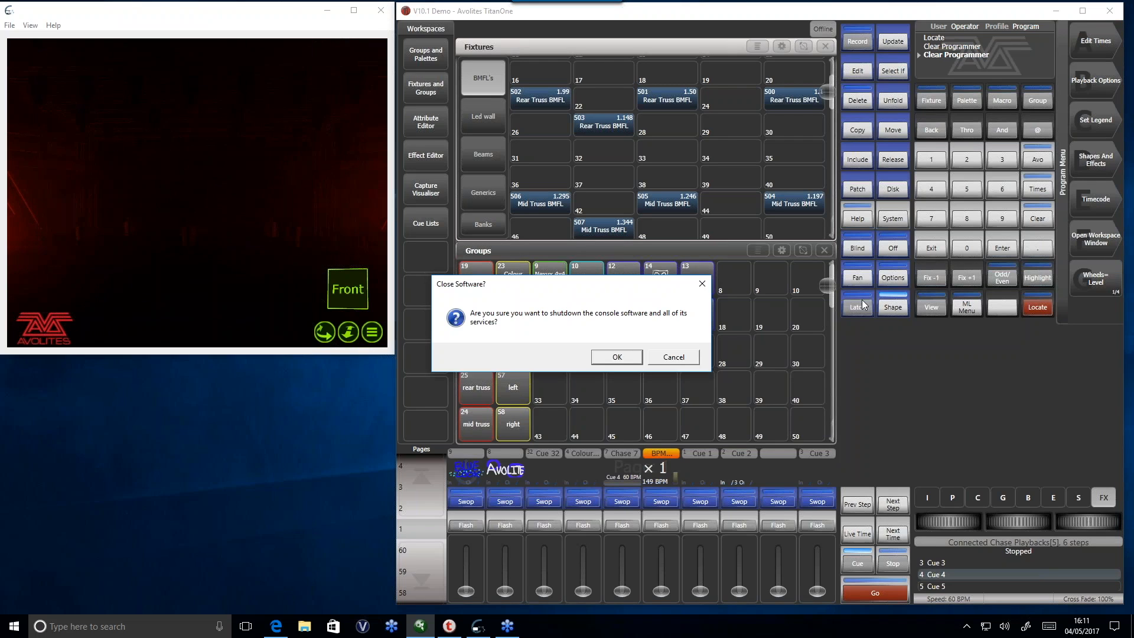
click(674, 357)
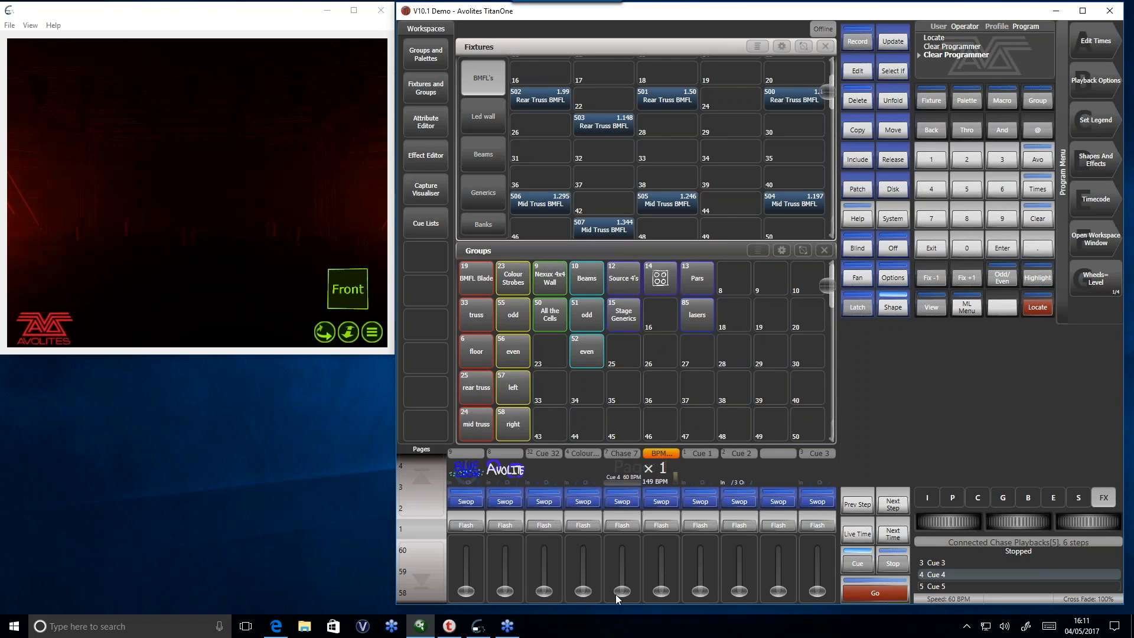
- Run Chase 7 and switch the BPM Master 1 fader option to Multiplier On Fader and back to BPM On Fader
drag(615, 594, 616, 551)
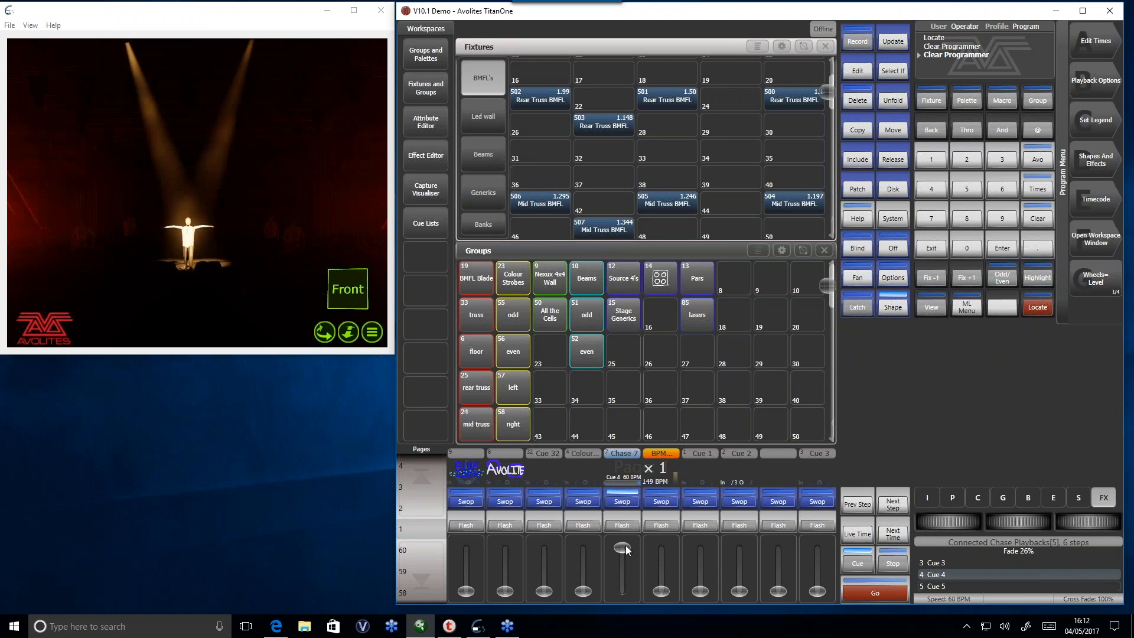
click(1093, 83)
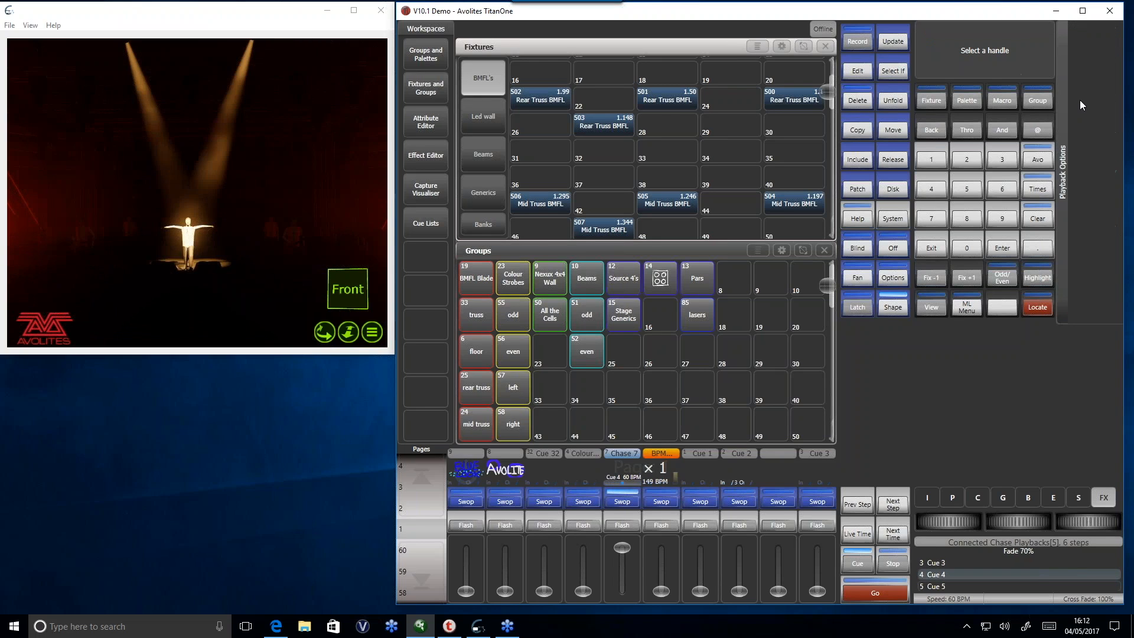
click(666, 499)
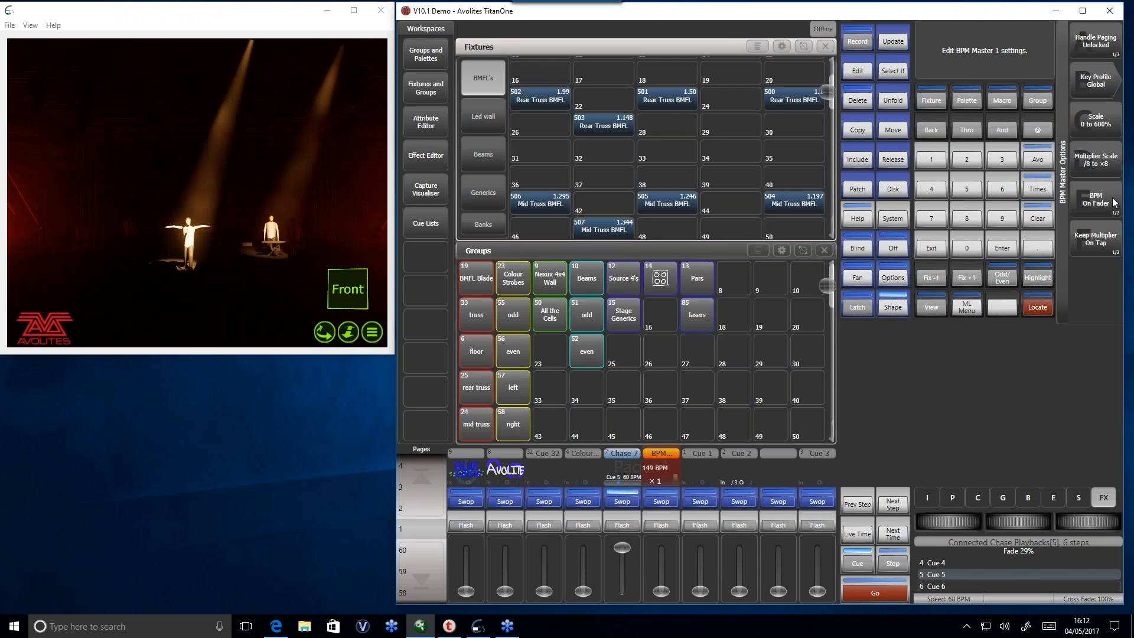
click(1115, 203)
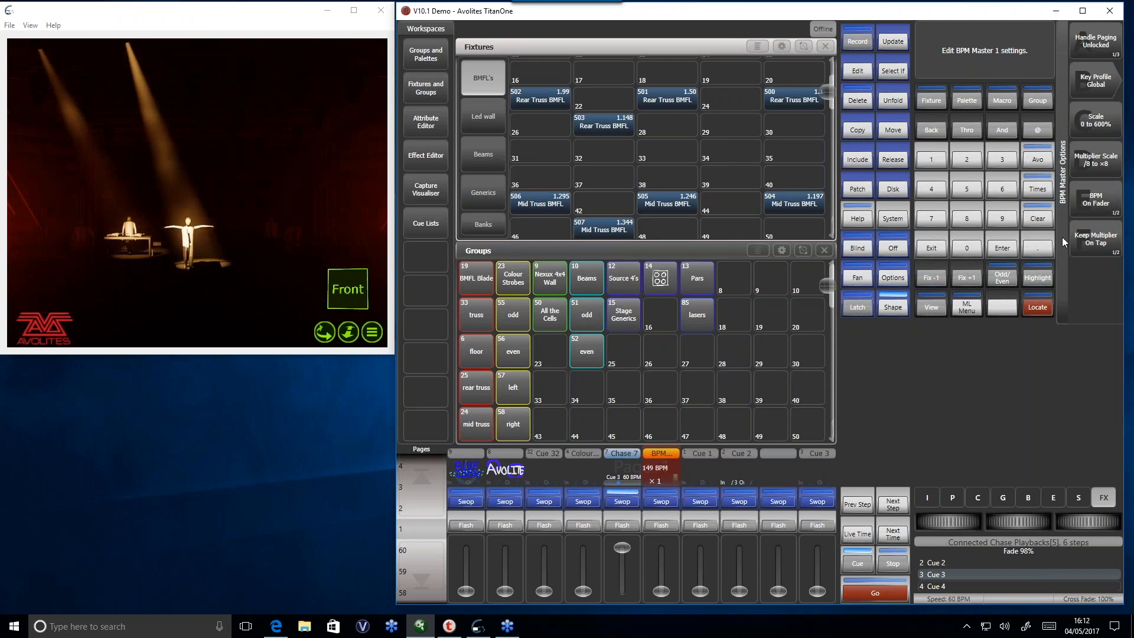
click(1104, 203)
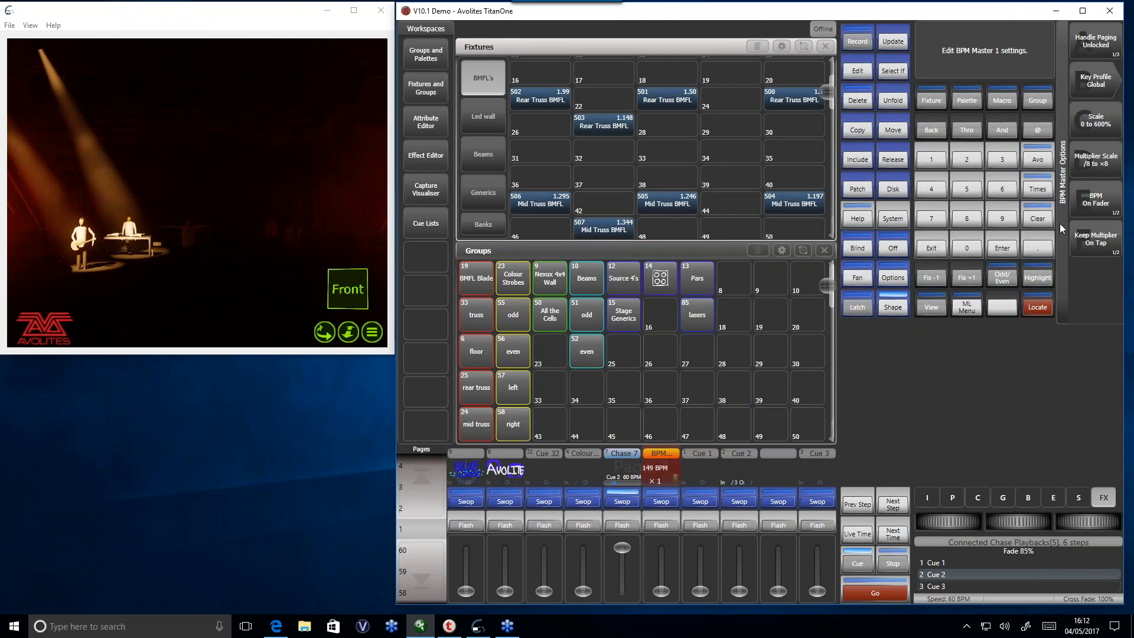
- Switch BPM Master 1 to Reset Multiplier On Tap, return it to Keep Multiplier On Tap and leave the options
click(1104, 246)
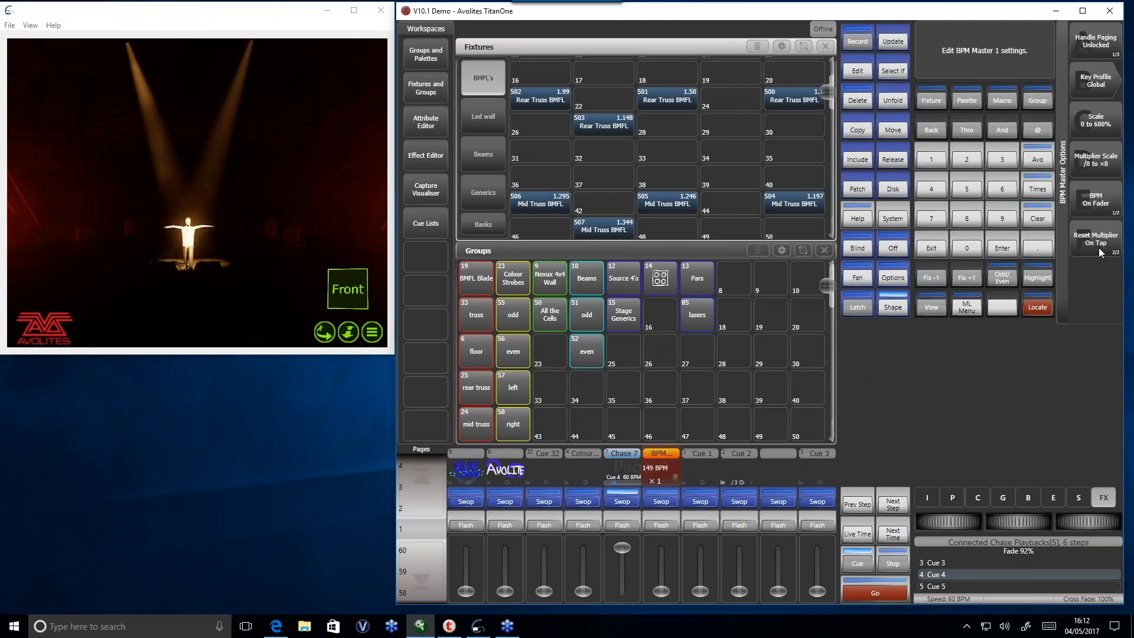
click(1094, 239)
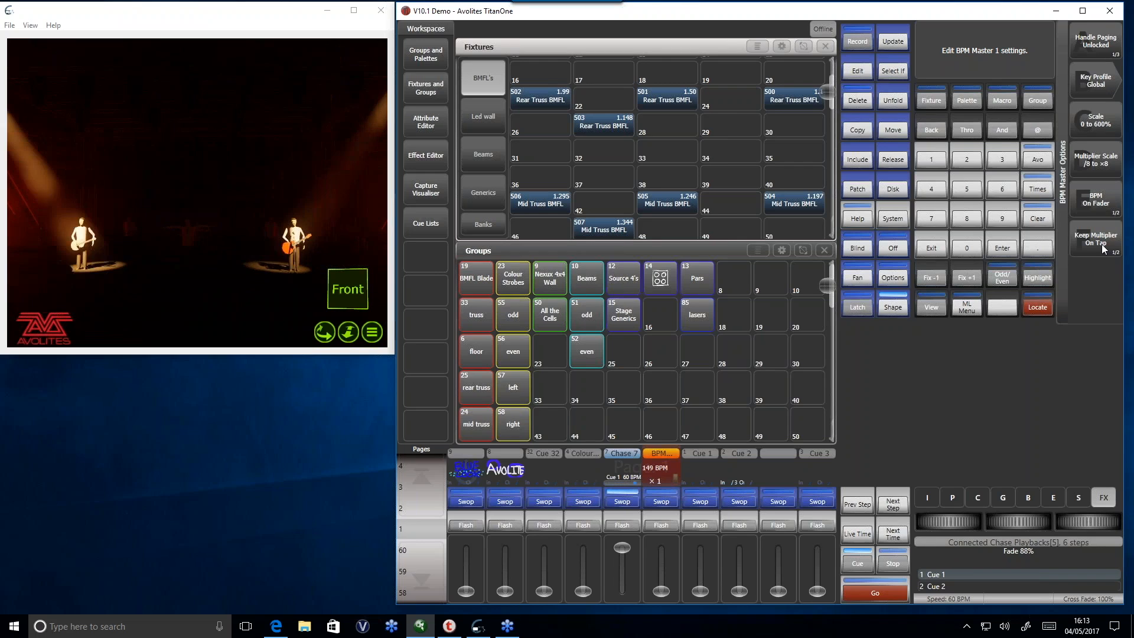
click(941, 246)
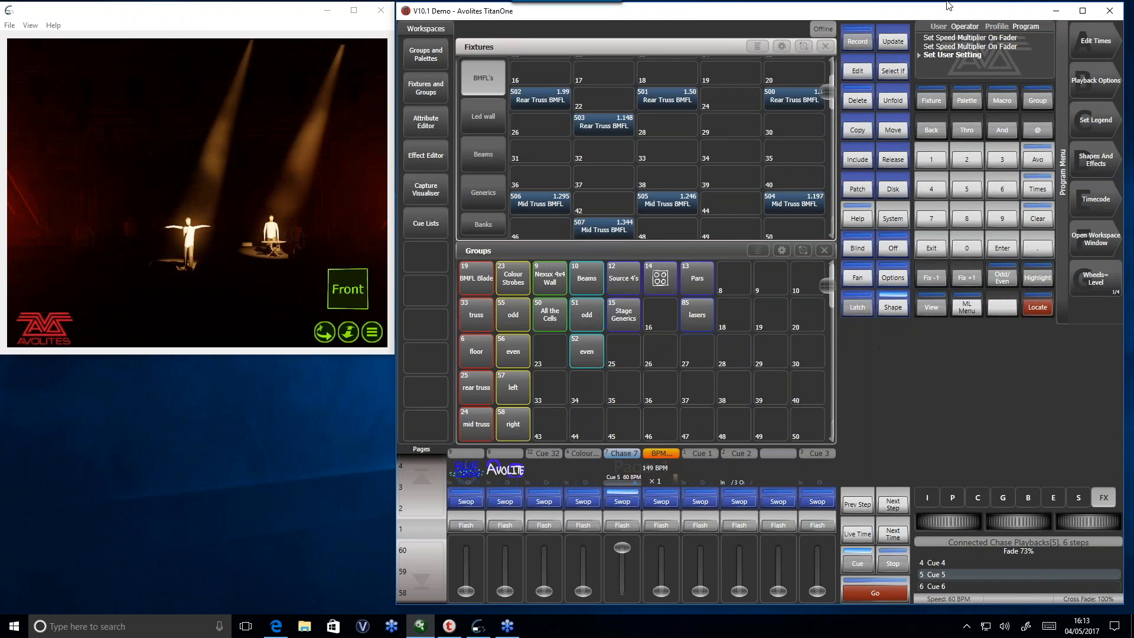
- Lower the BPM Master 1 fader to 0 BPM and raise it to set the speed to 151 BPM
drag(662, 591, 684, 612)
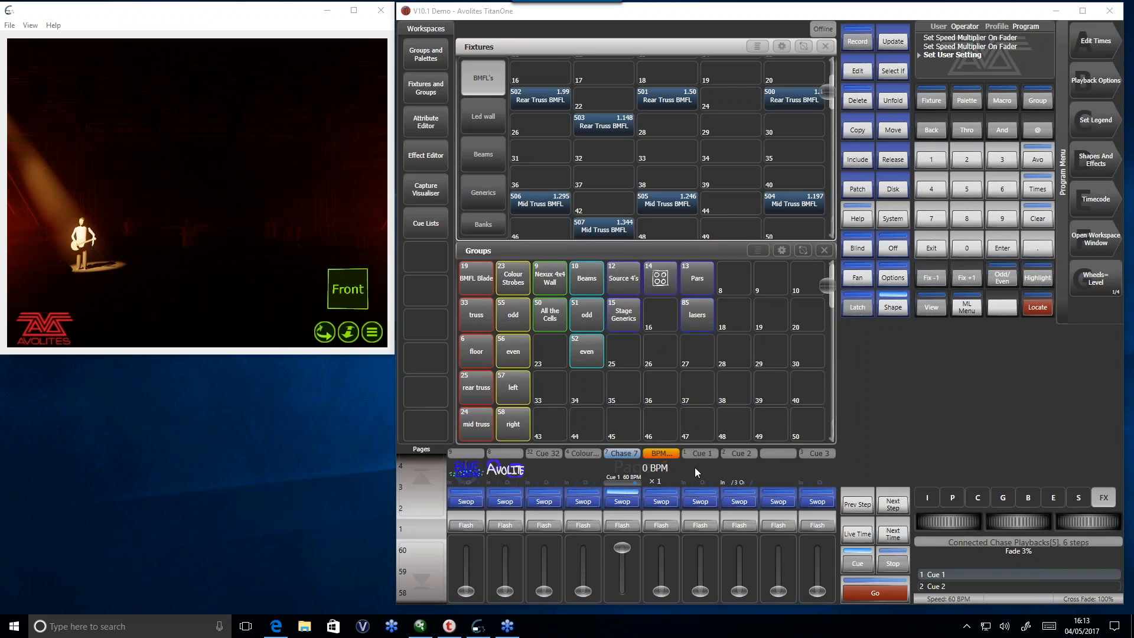
mouse_move(661, 591)
mouse_down()
mouse_move(663, 568)
mouse_move(647, 557)
mouse_move(664, 575)
mouse_up()
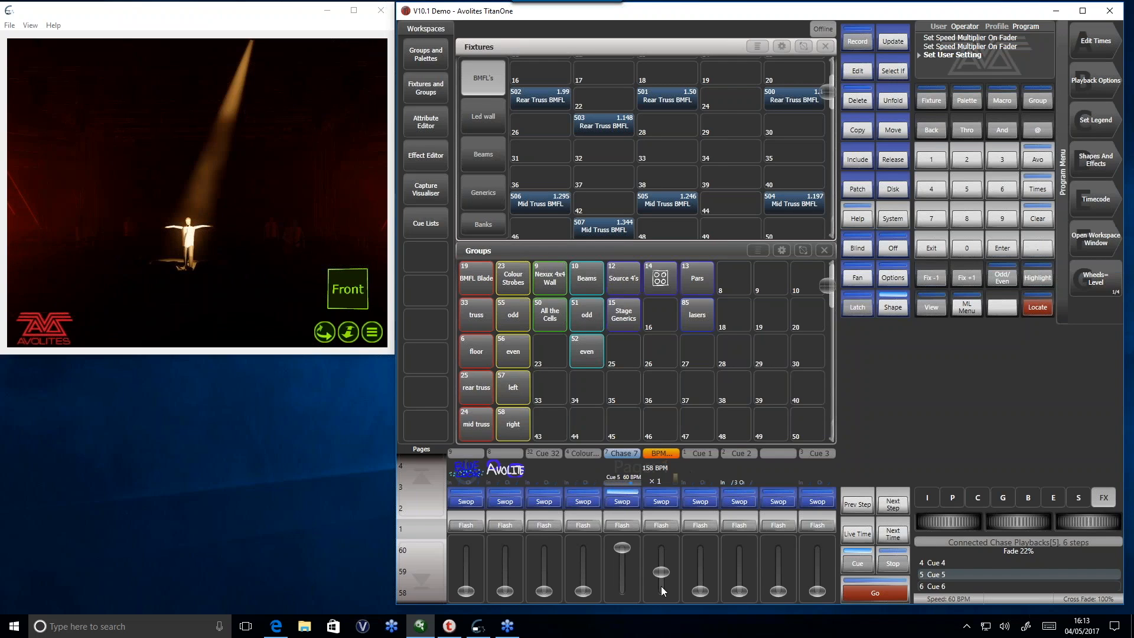
mouse_move(660, 573)
mouse_down()
mouse_move(661, 560)
mouse_move(666, 575)
mouse_up()
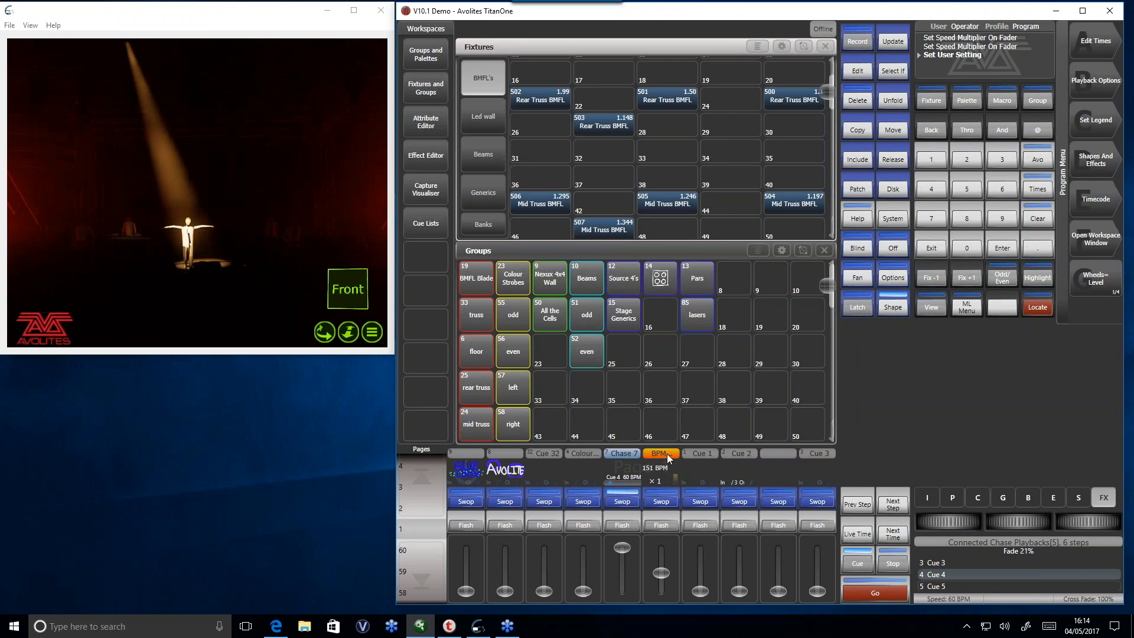
- Connect BPM Master 1 to the wheel controls in place of Chase 7
click(863, 563)
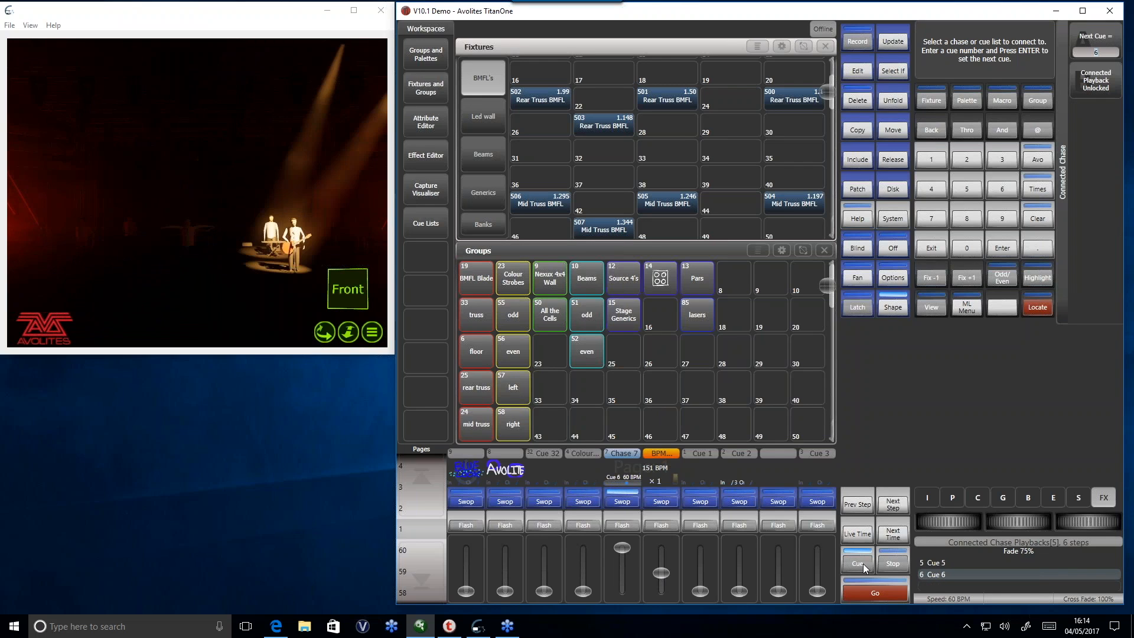
click(662, 501)
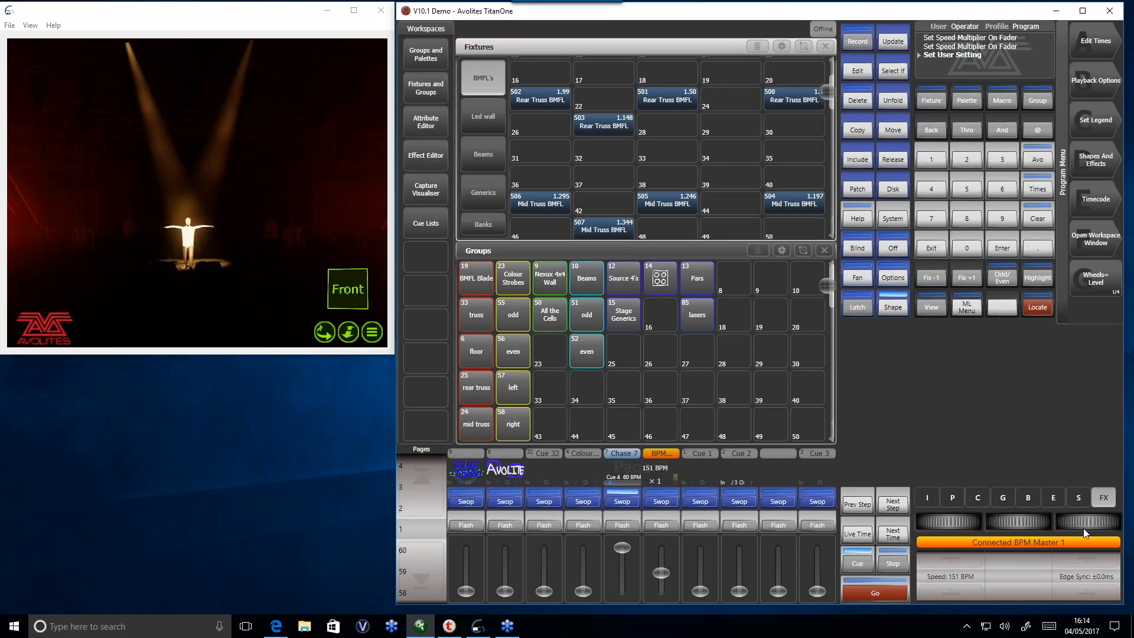
- Set the speed of the connected BPM Master 1 to 100 BPM and disconnect it from the wheels
click(952, 577)
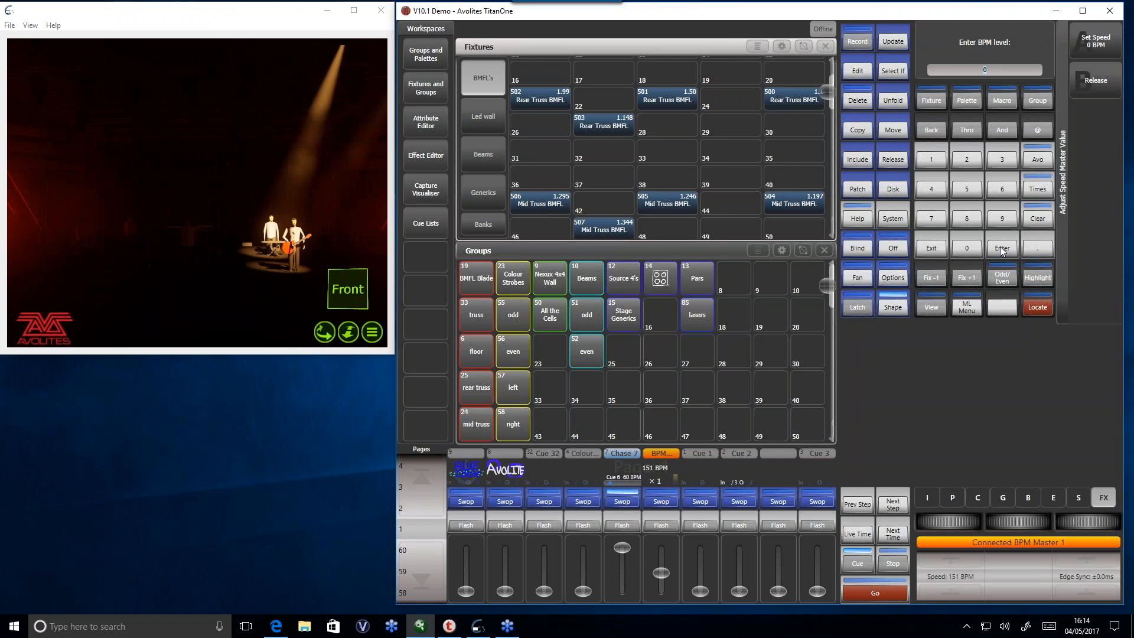
text(1)
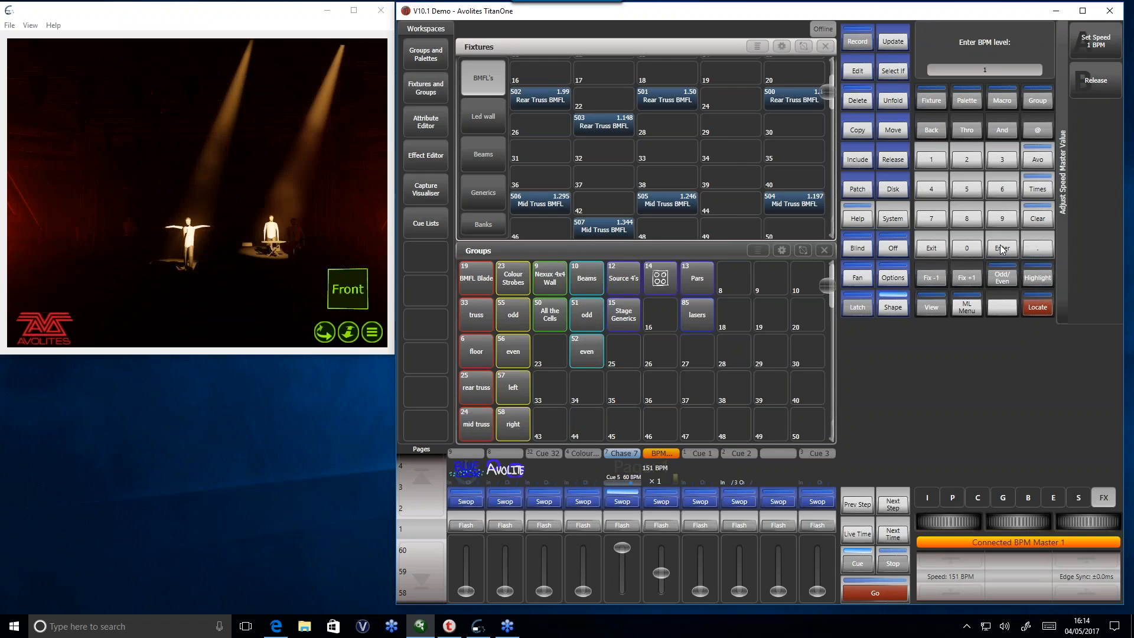
text(00)
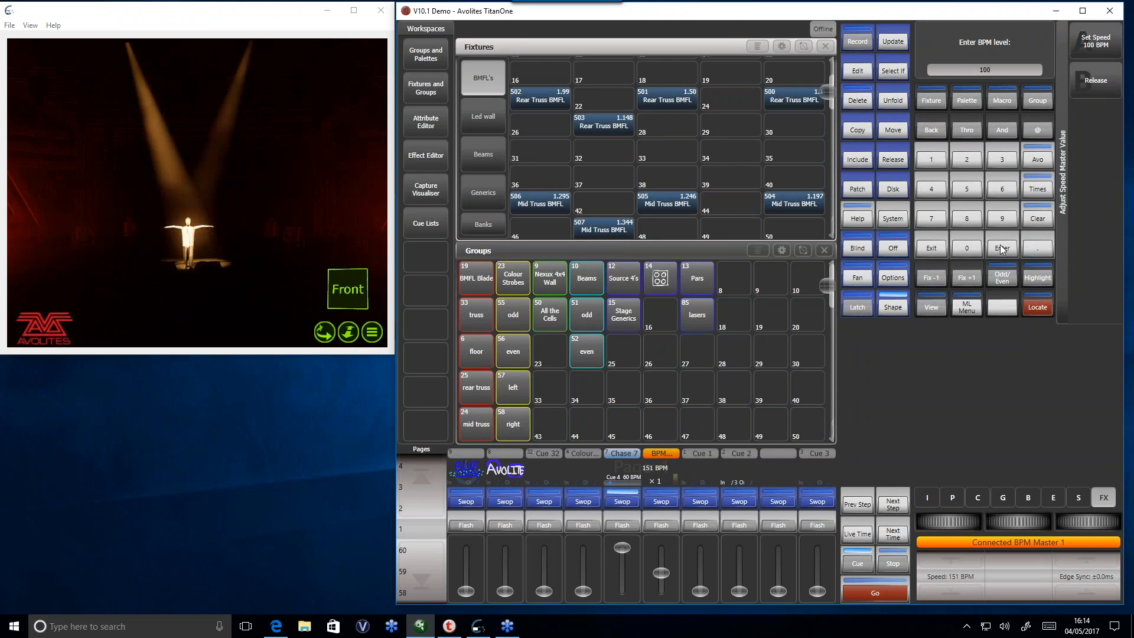
click(1003, 249)
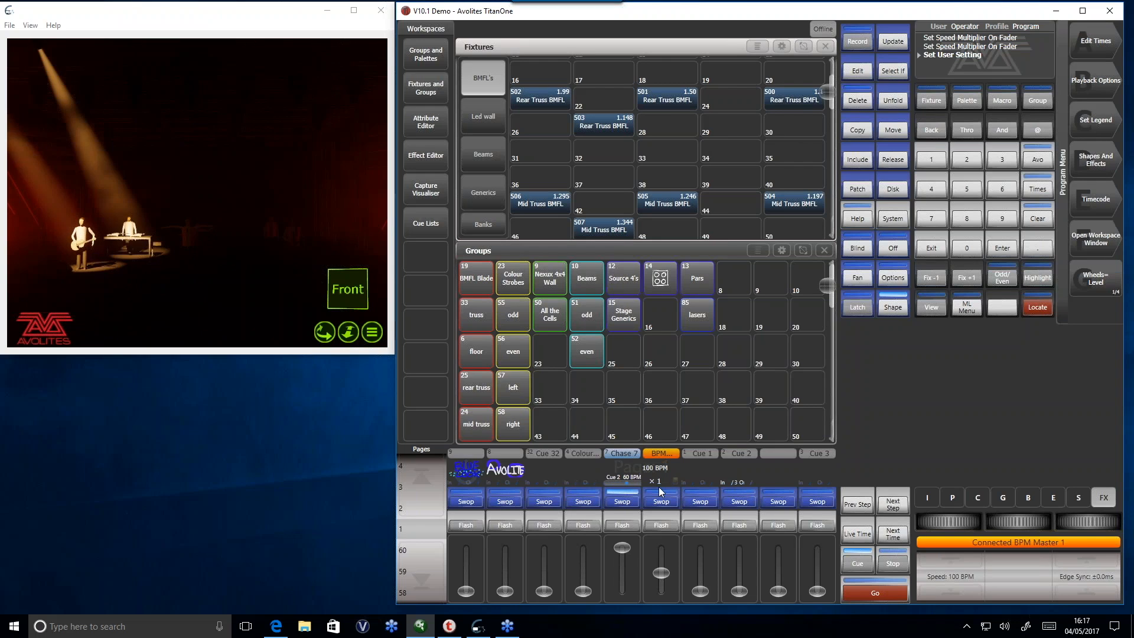
click(859, 563)
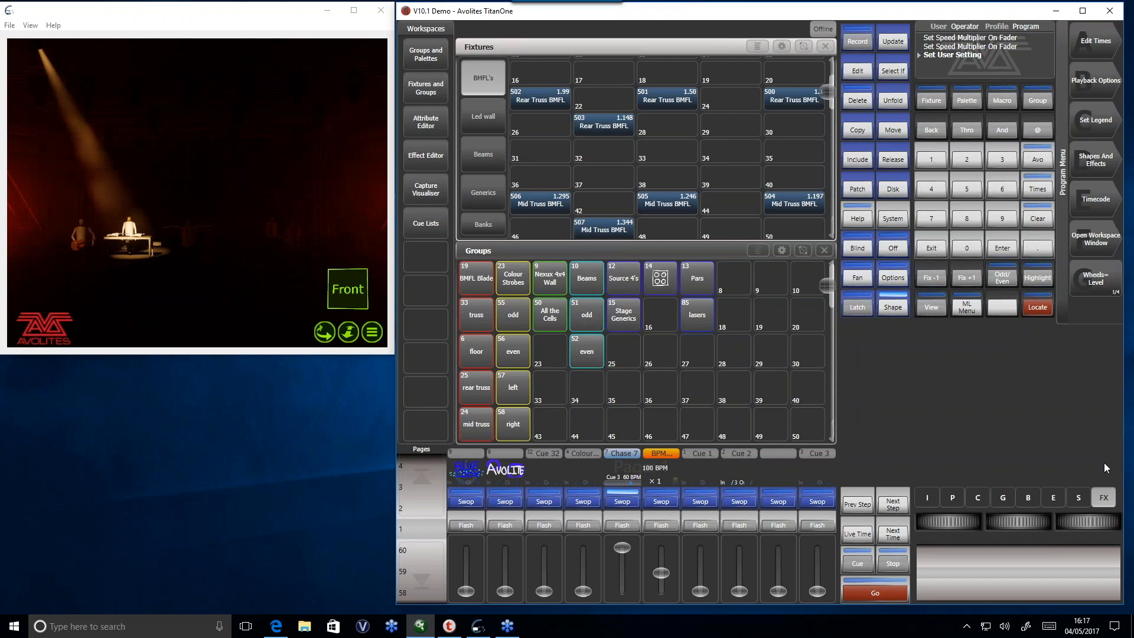
- Fade out Chase 7 and BPM Master 1, and raise Cue 1 in their place with its playback view open
drag(618, 555, 628, 610)
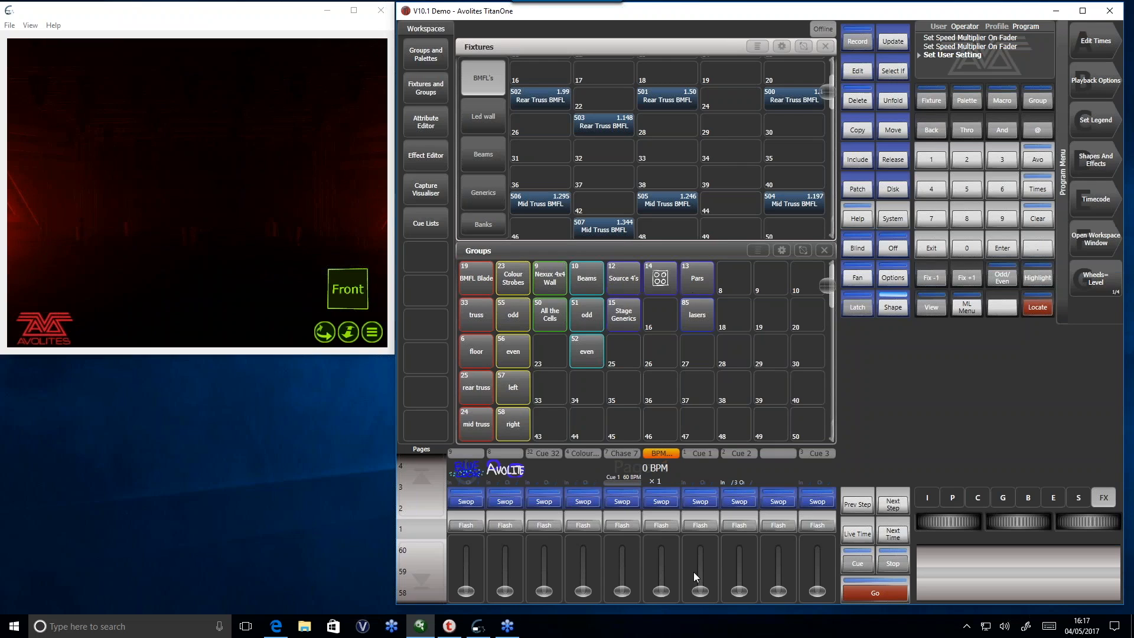
drag(703, 594, 692, 534)
click(698, 469)
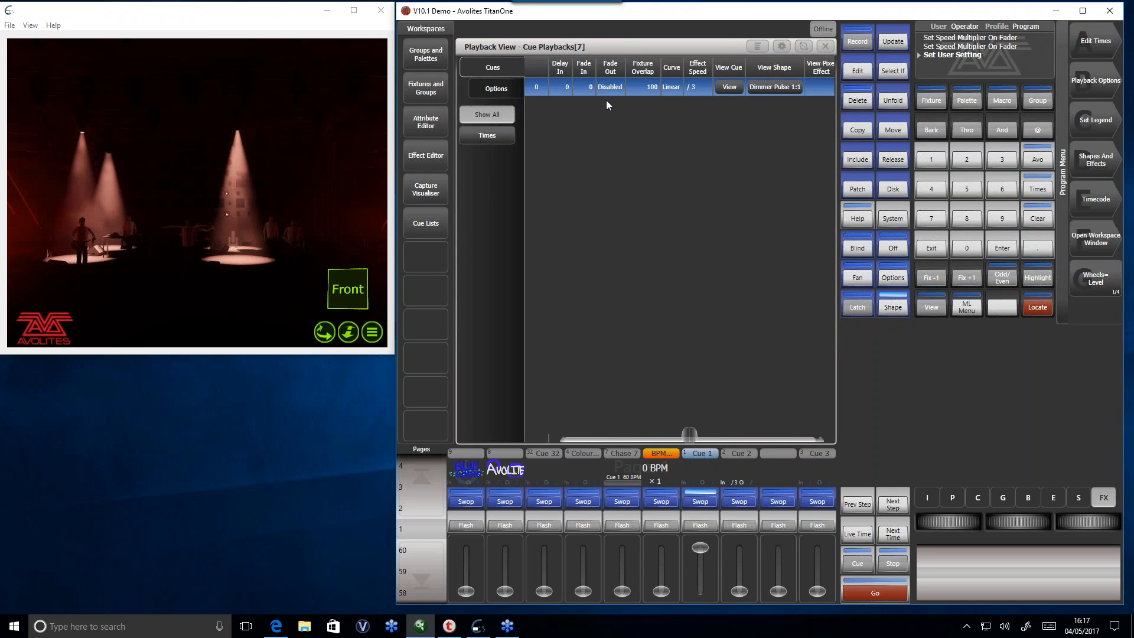
- Set Cue 1's effect speed multiplier to x2 and change it to /4
click(690, 91)
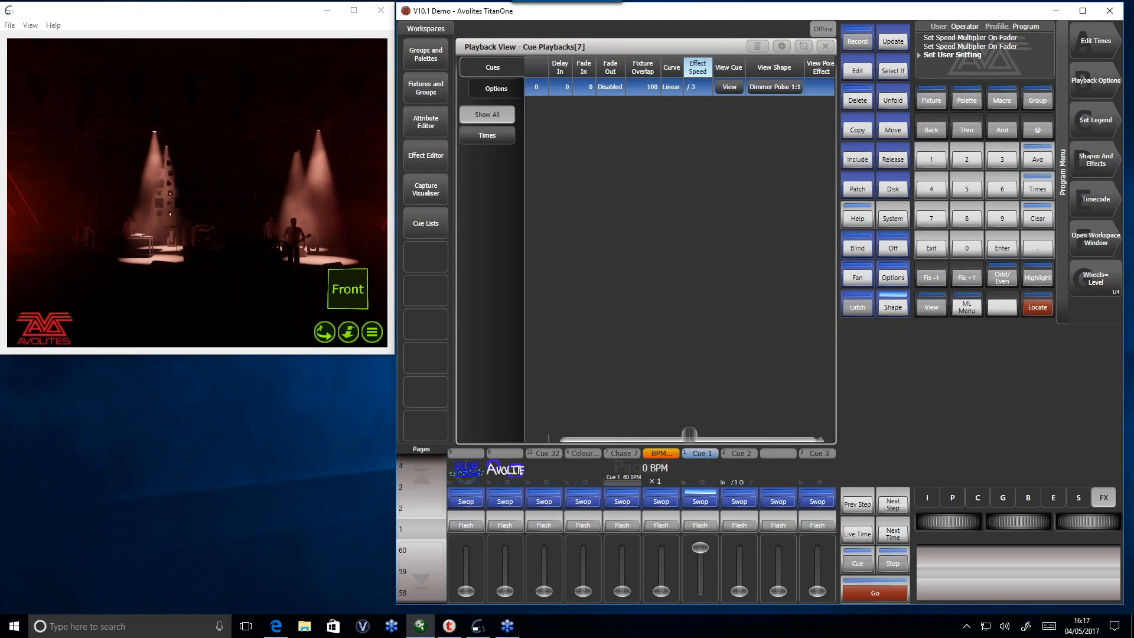
click(695, 85)
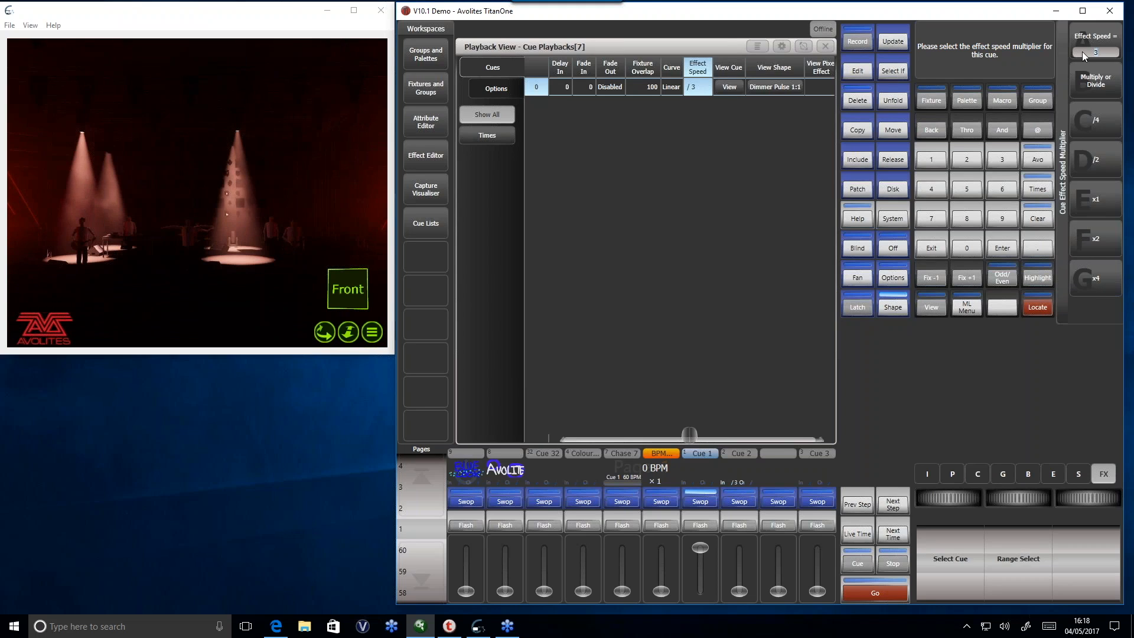
click(1107, 238)
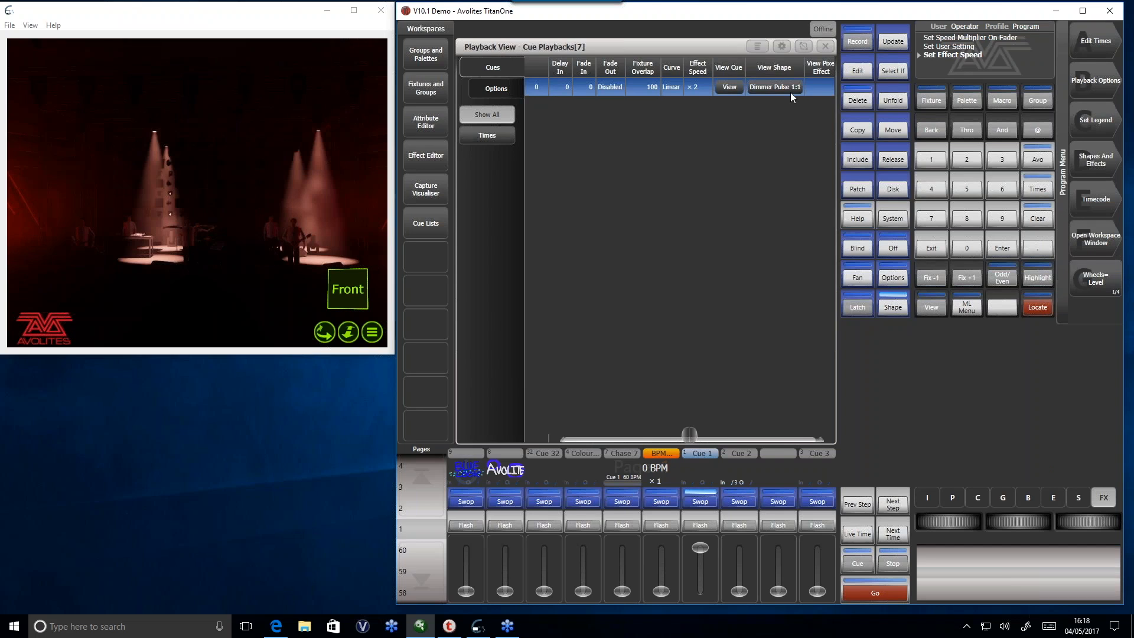
click(696, 86)
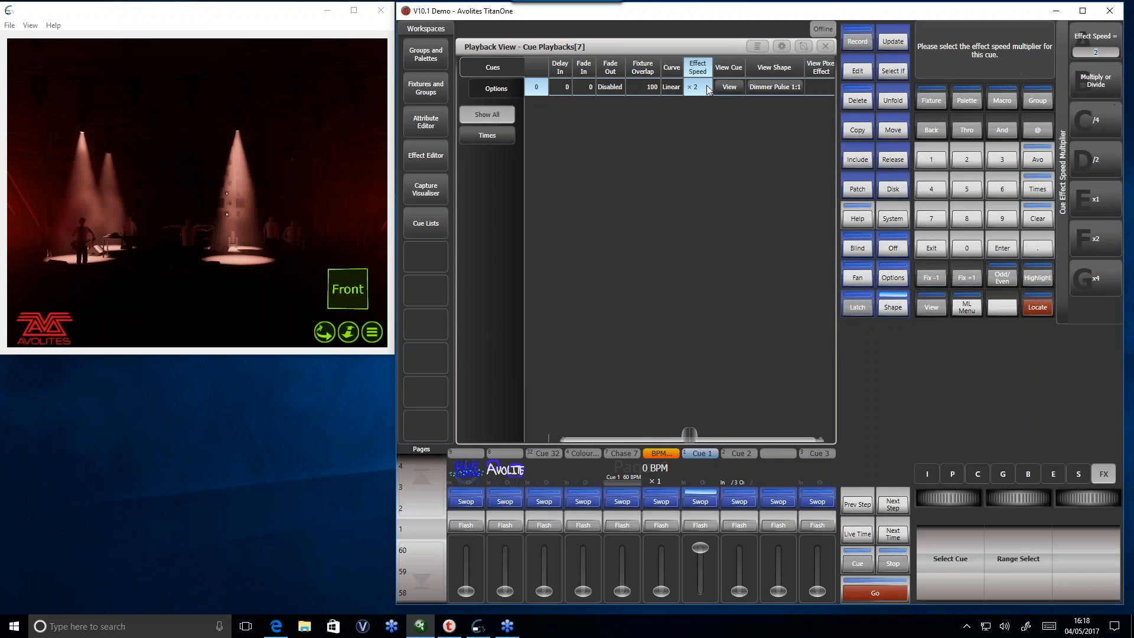
click(1094, 125)
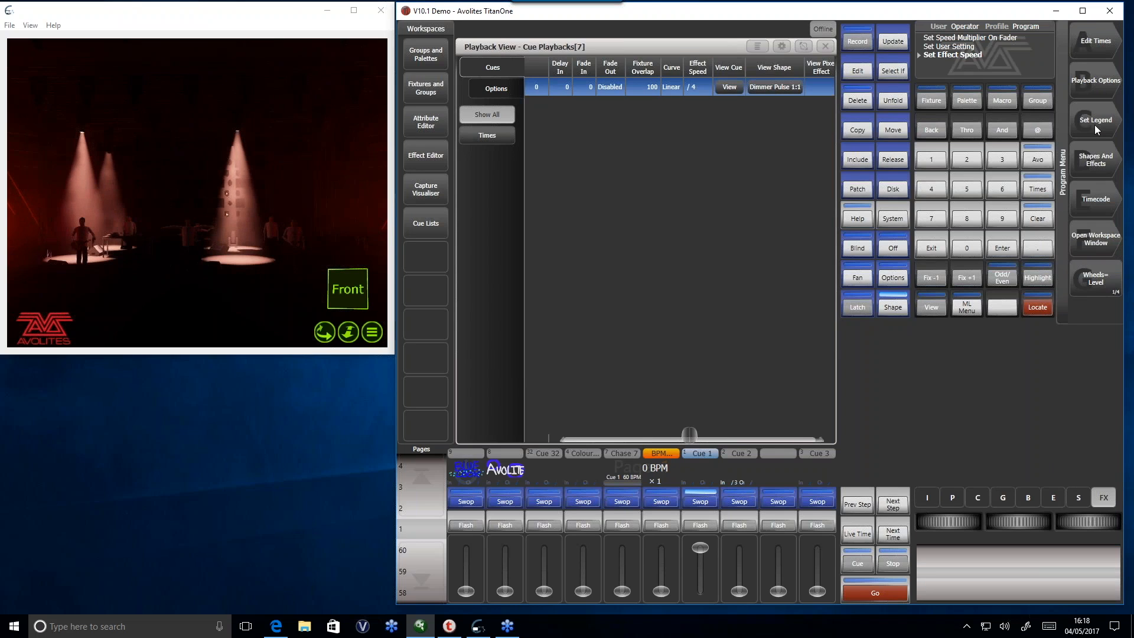
- Enter 6 as Cue 1's effect speed and toggle it repeatedly between dividing and multiplying
click(692, 85)
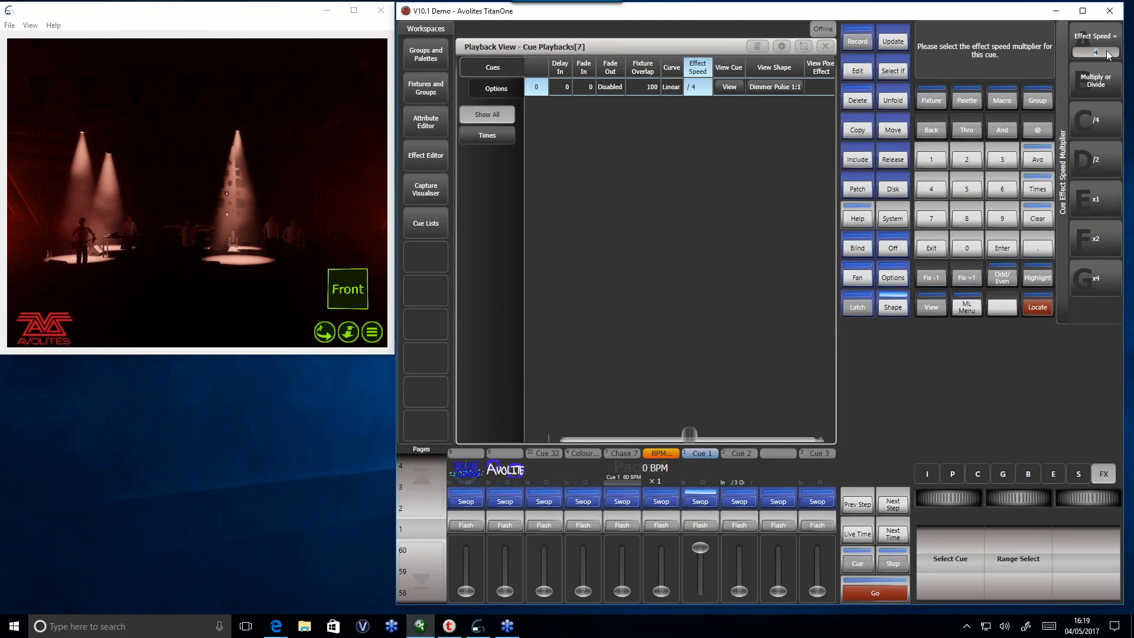
text(6)
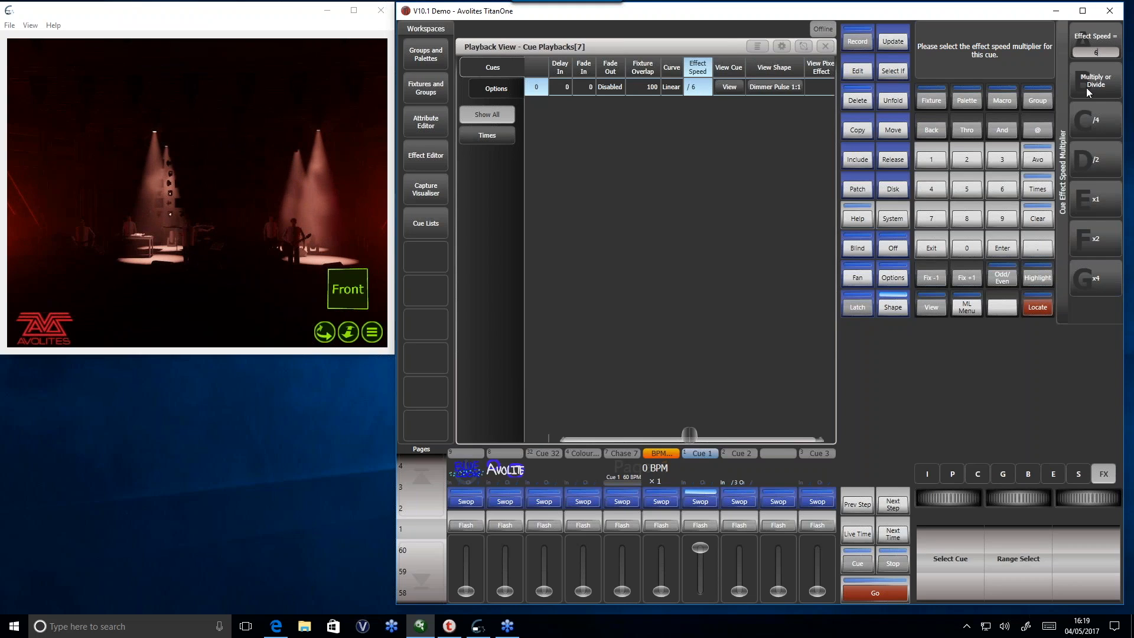
click(1116, 85)
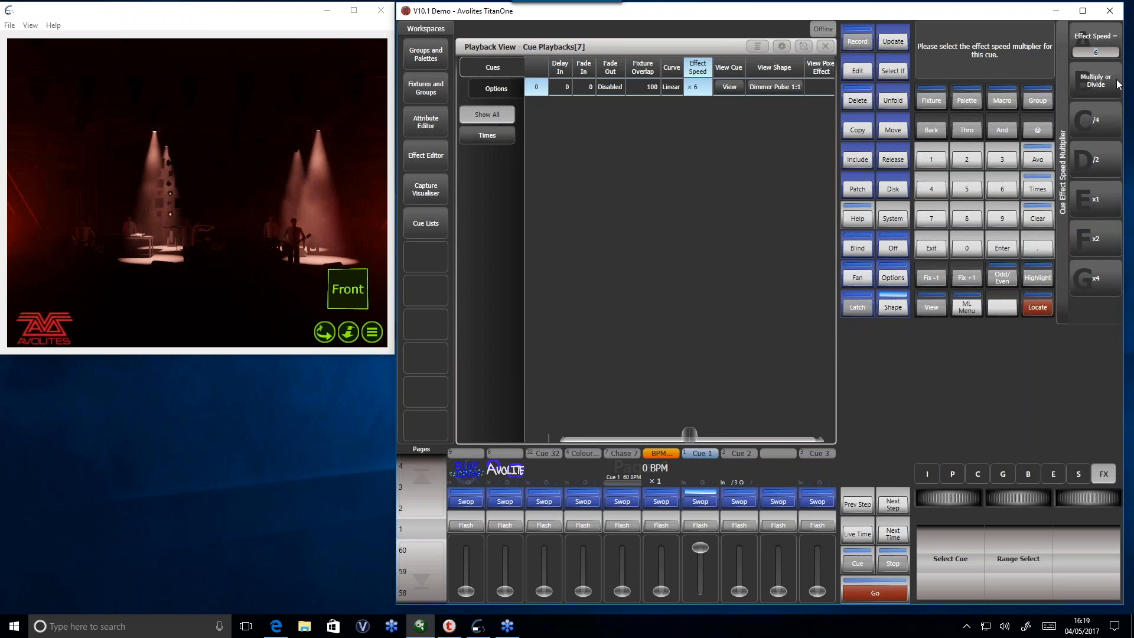
click(1117, 84)
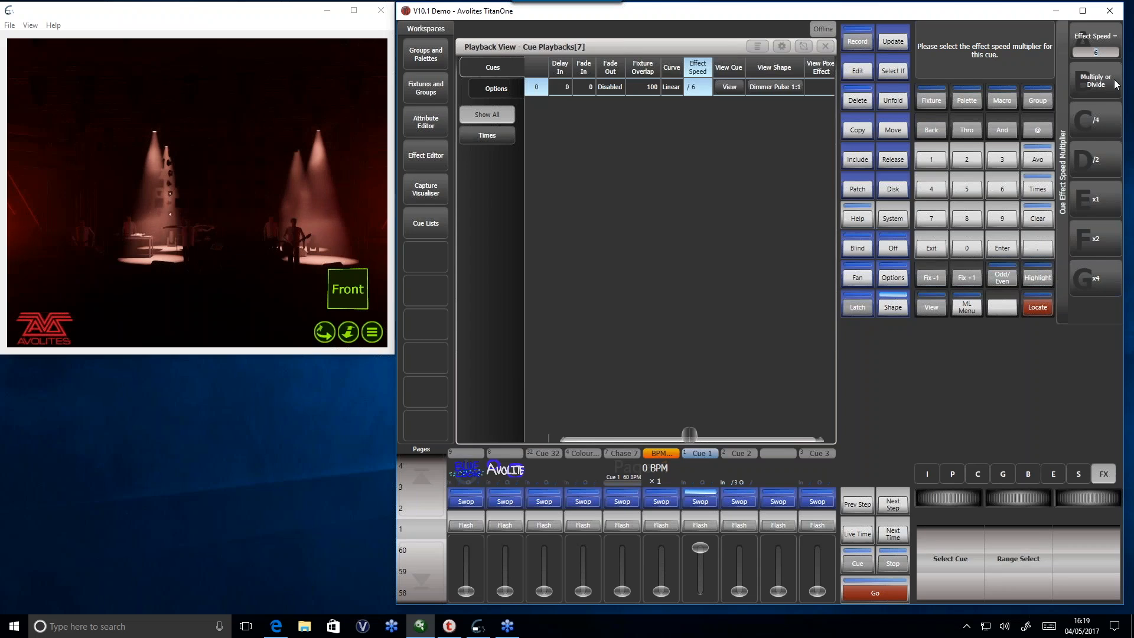
click(1116, 85)
click(1117, 85)
click(1117, 84)
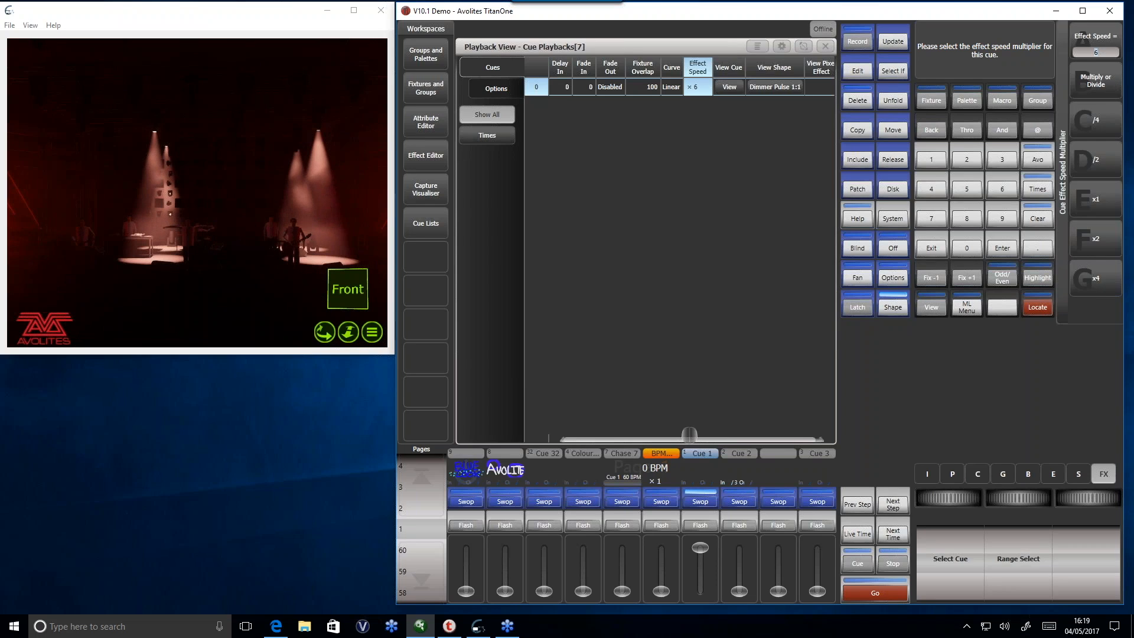
- Reset Cue 1's effect speed to x1 and fade the cue out
click(1097, 199)
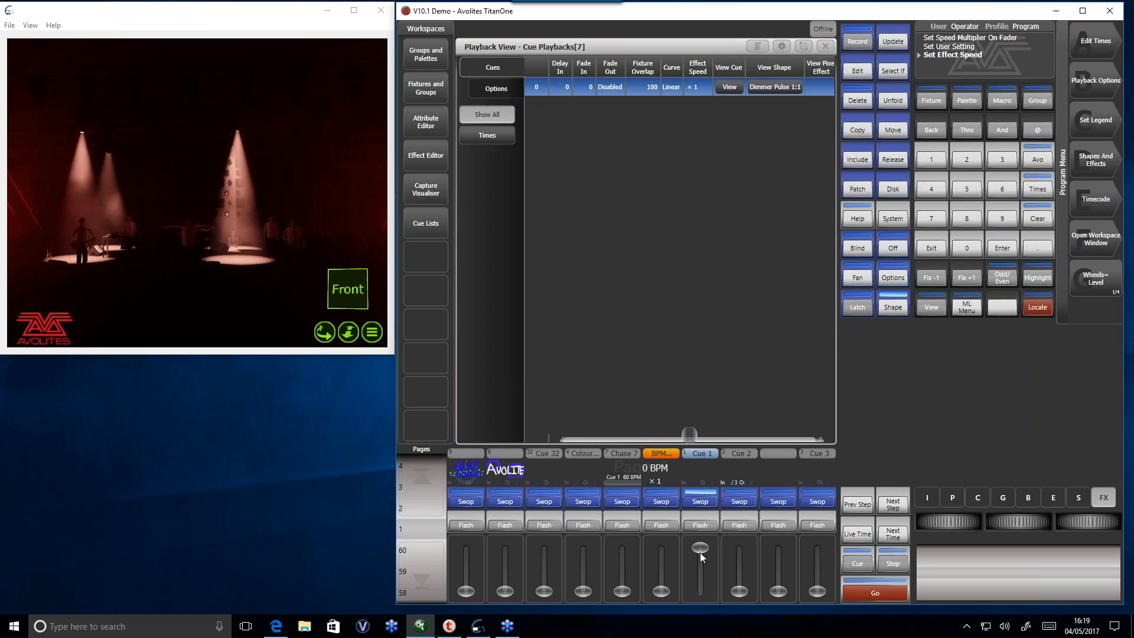
drag(701, 555, 698, 599)
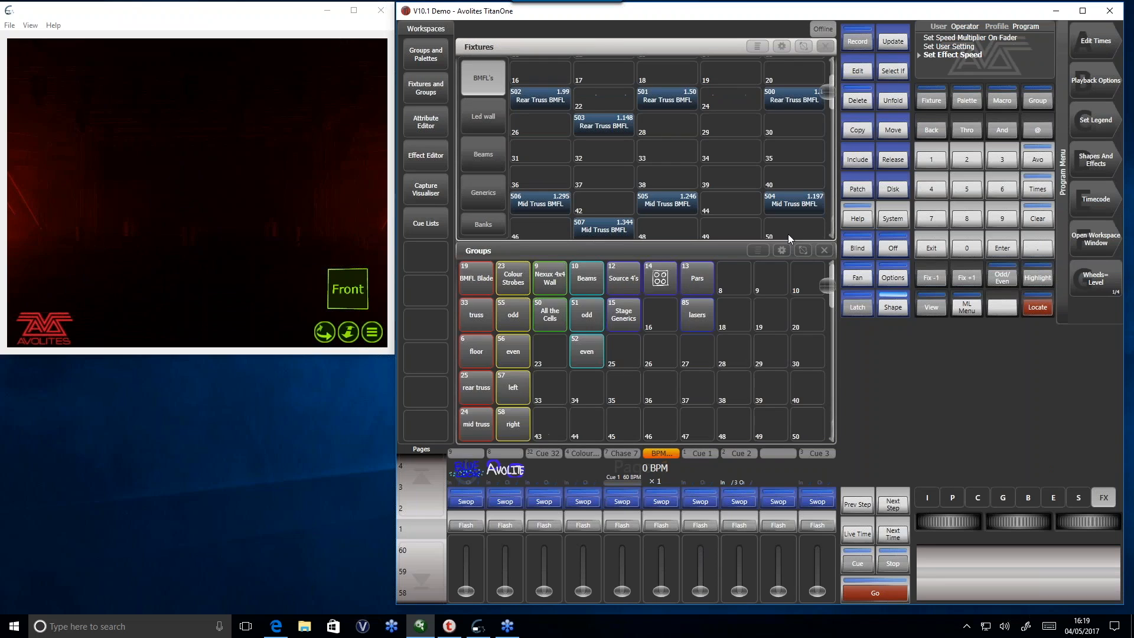
- Run Chase 7 with BPM Master 1 at 119 BPM and set the effect speed of the chase's first cue to x4
click(629, 468)
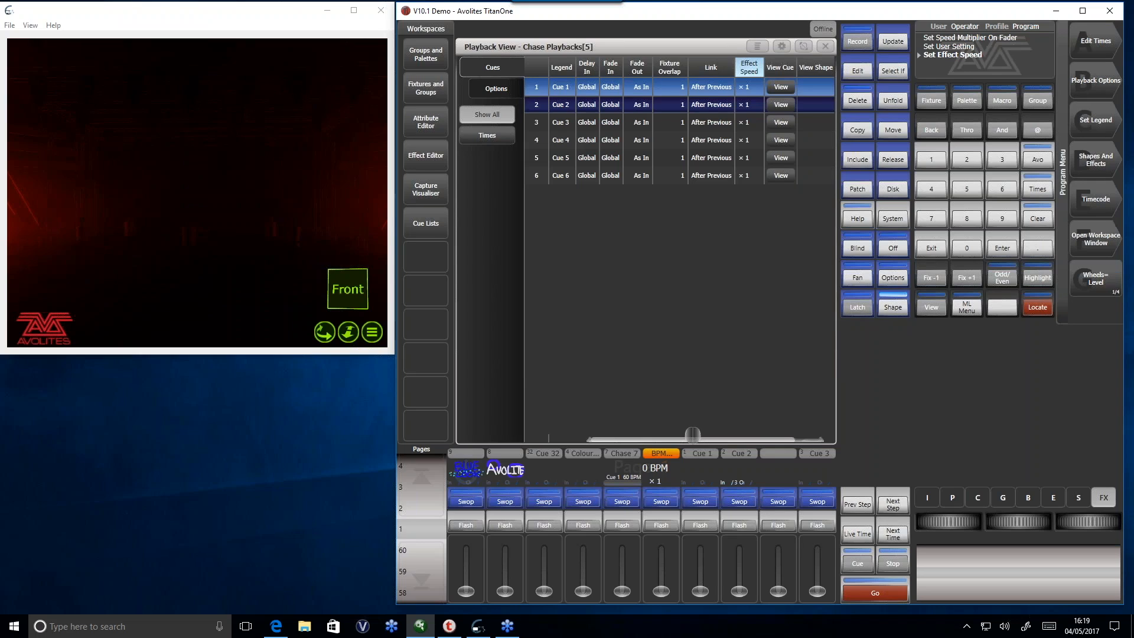
click(749, 89)
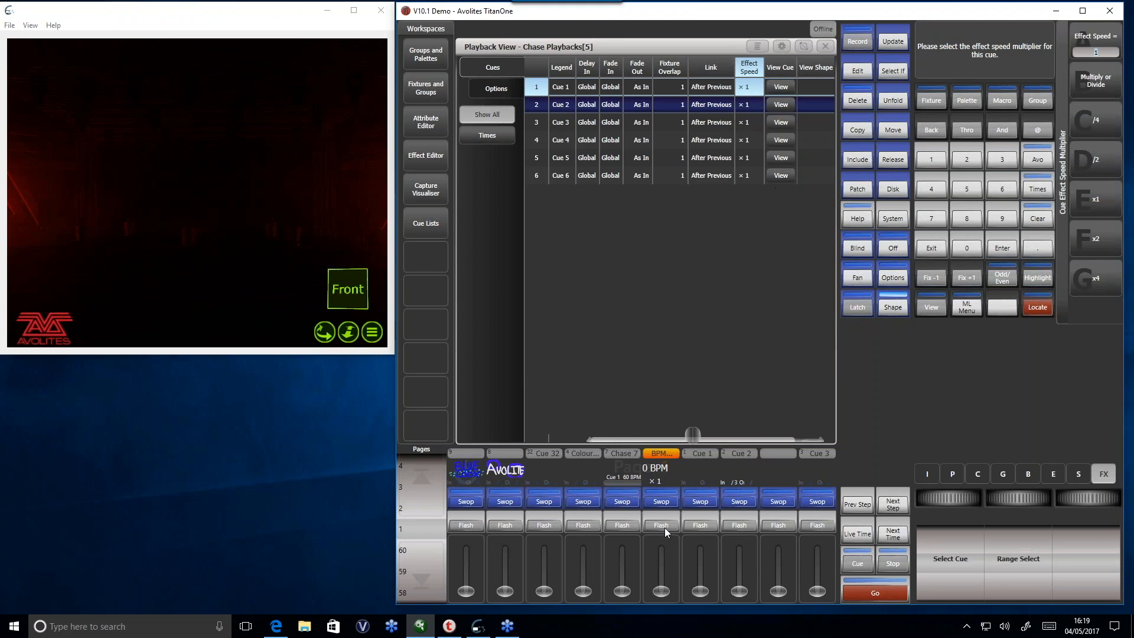
drag(622, 591, 622, 557)
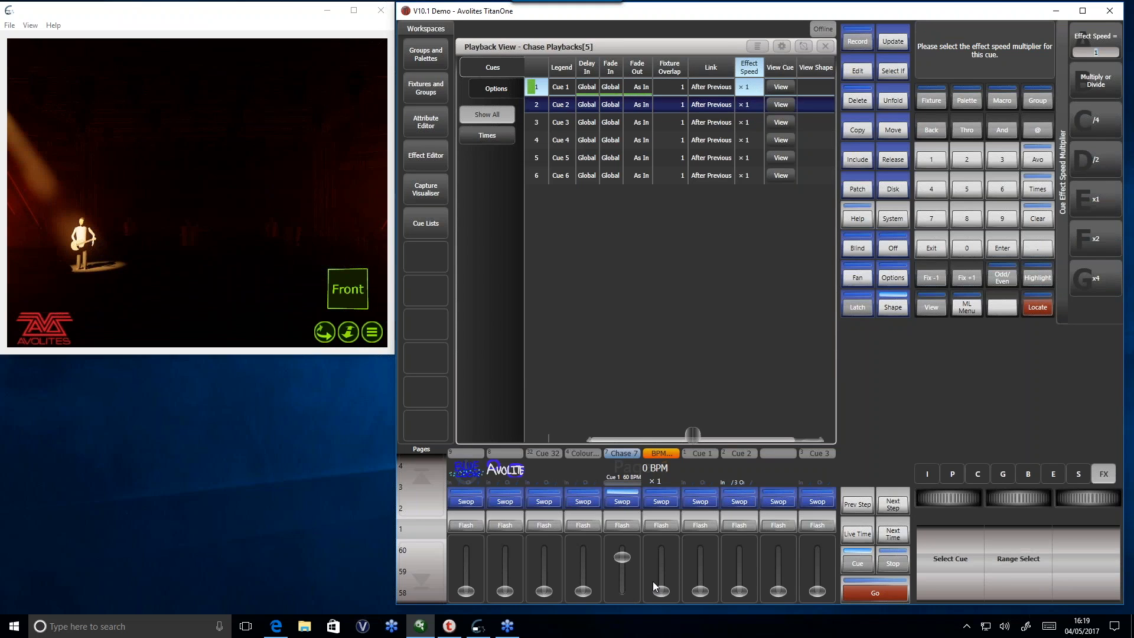
drag(662, 592, 621, 528)
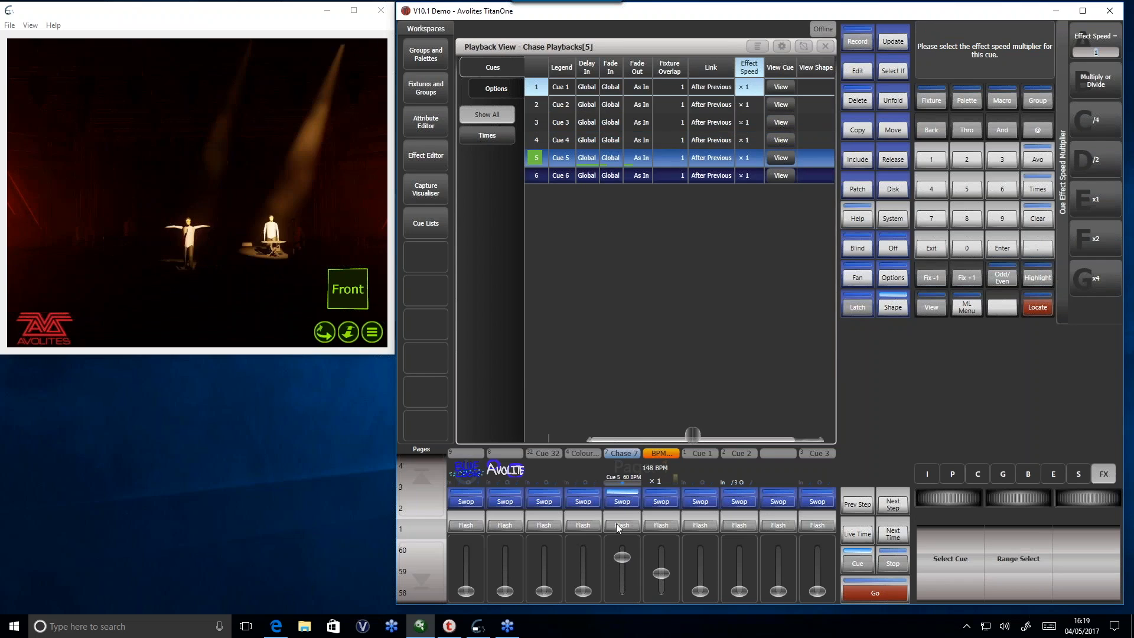
drag(661, 573, 666, 578)
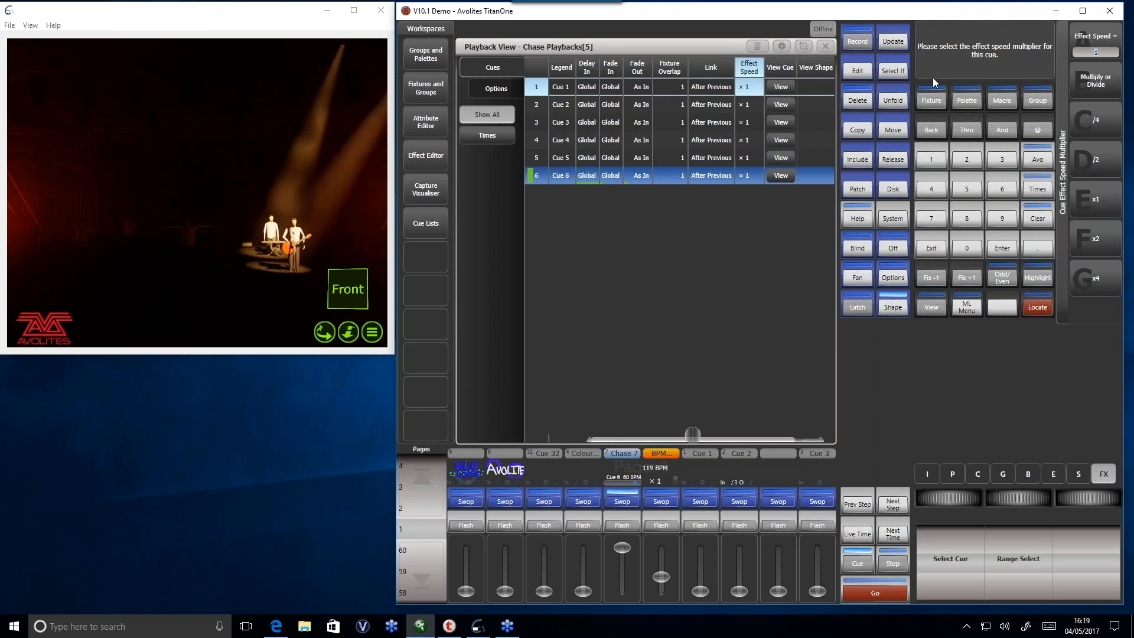
click(1101, 271)
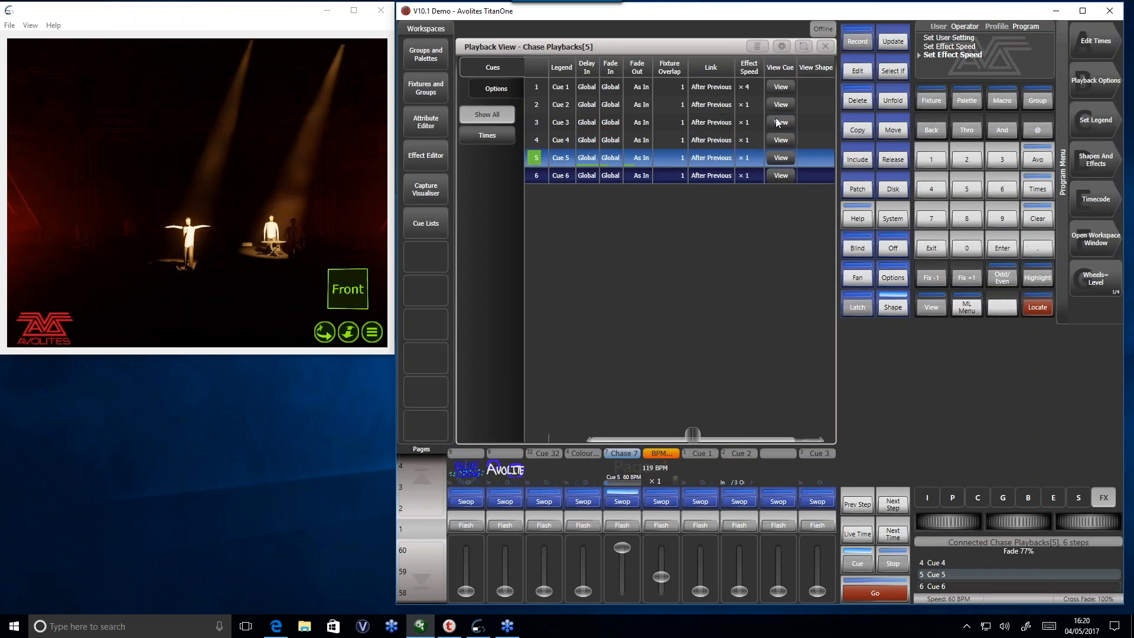
- Return the first cue of Chase 7 to effect speed x1 and lower the Chase 7 and BPM Master 1 faders
click(749, 88)
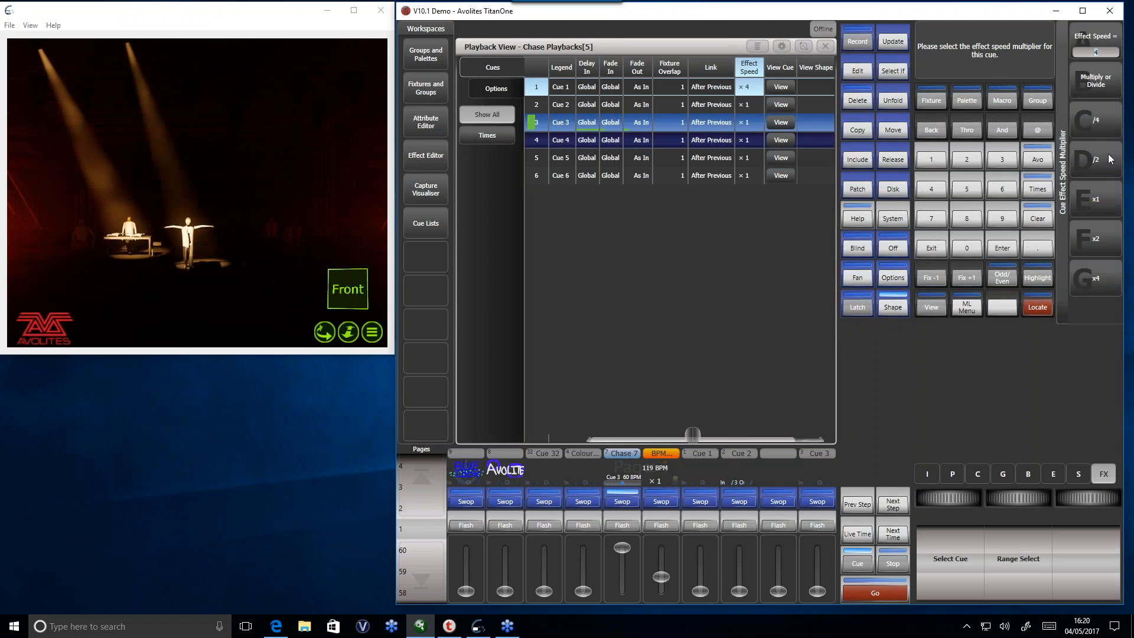
click(1094, 213)
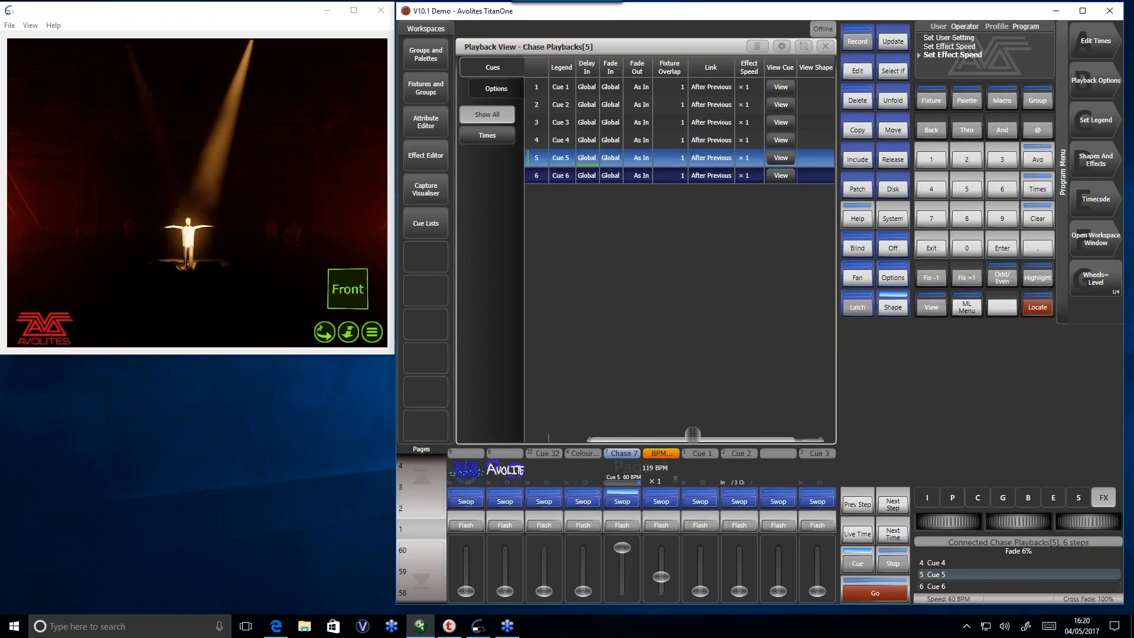
drag(618, 550, 663, 594)
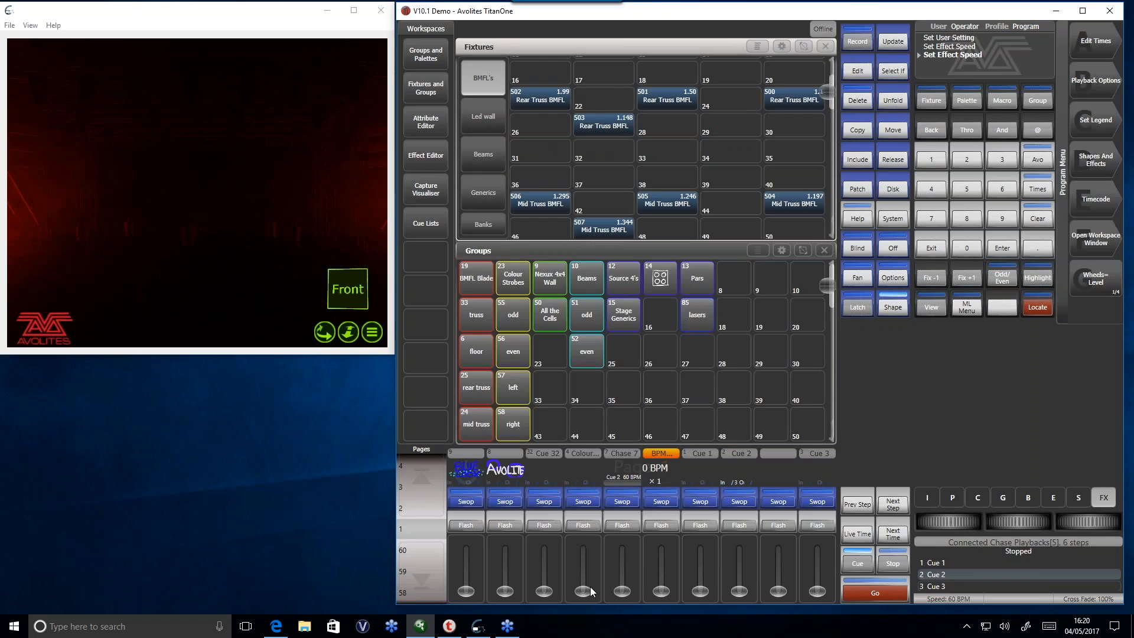
- Select the Beams group and locate its fixtures
click(590, 286)
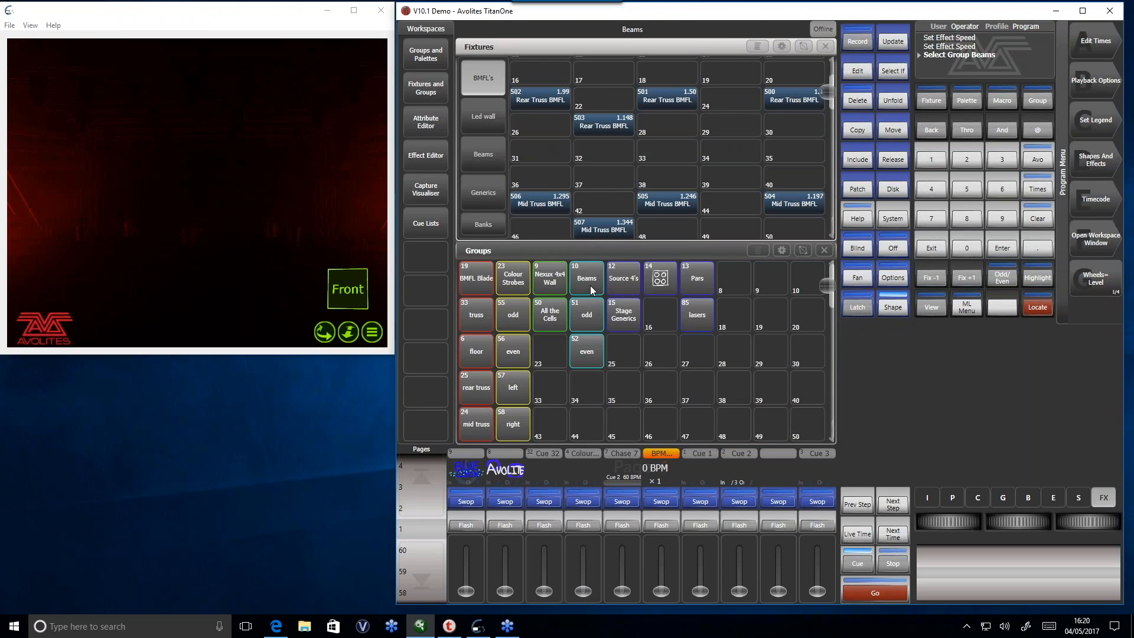
click(1036, 308)
click(1037, 308)
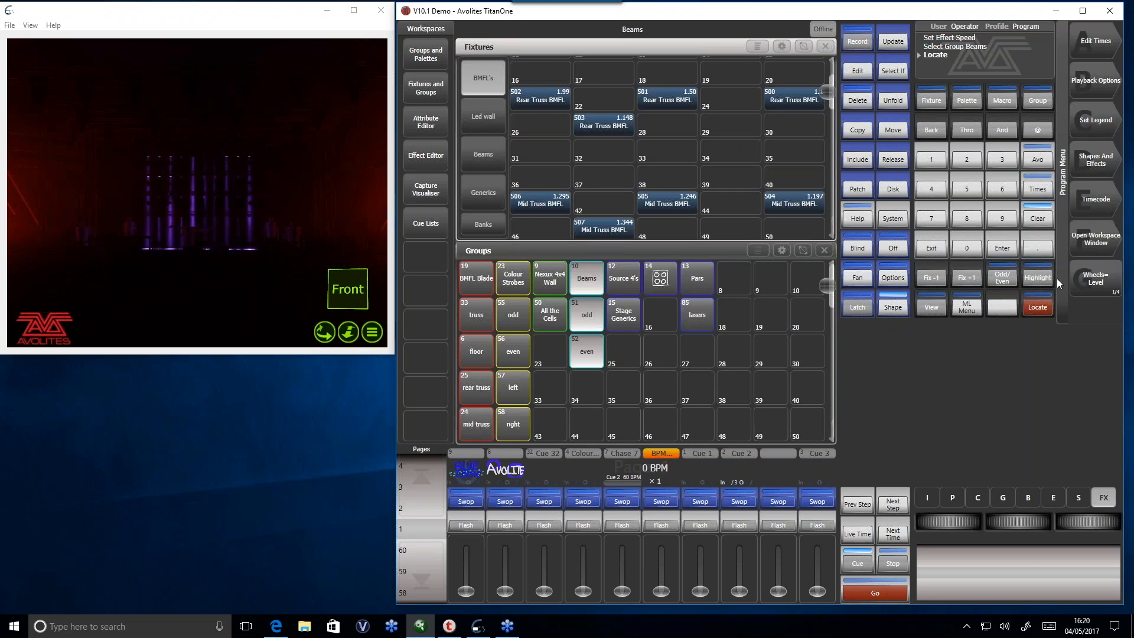
- Start recording a key frame shape and store its first frame with the Beams tilted to 22.66%
click(1106, 161)
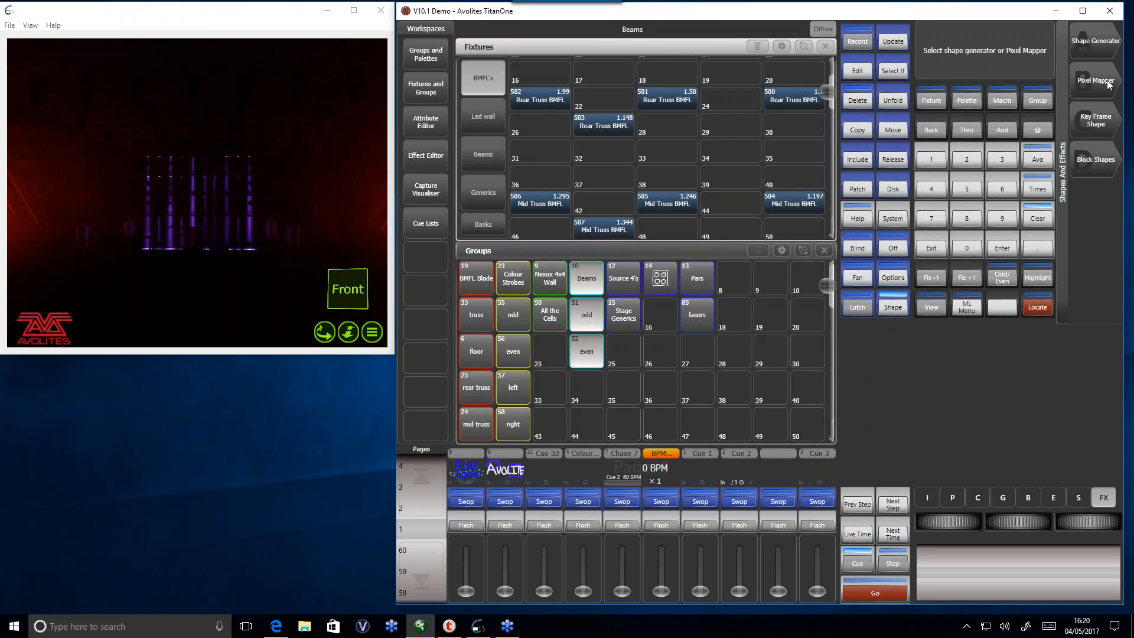
click(1108, 122)
click(1106, 41)
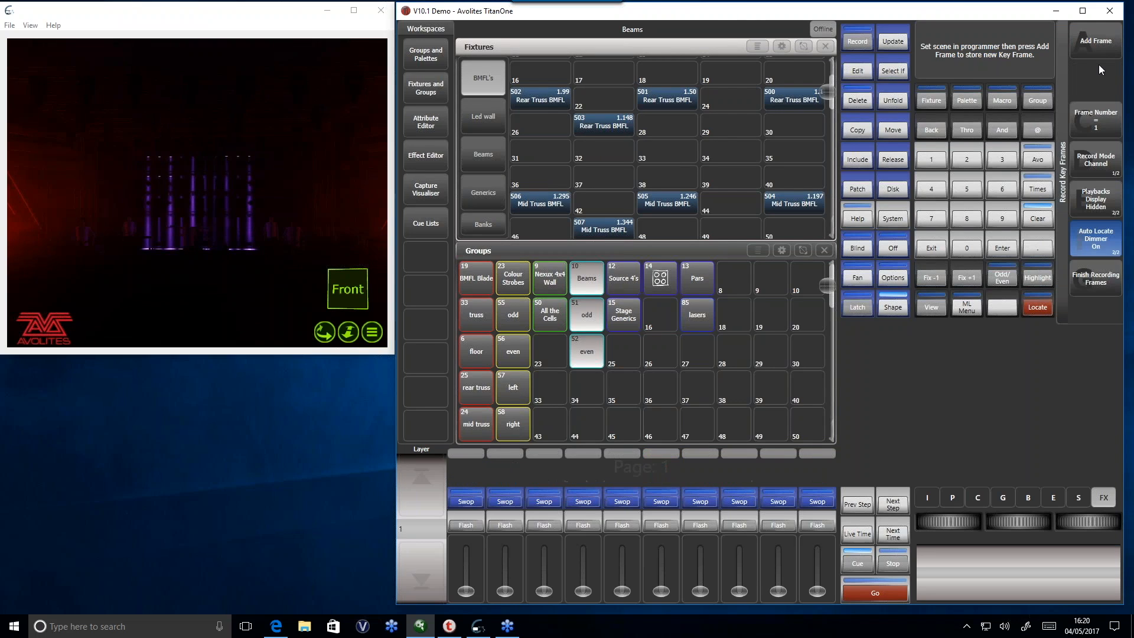
click(953, 498)
drag(1035, 522, 1012, 521)
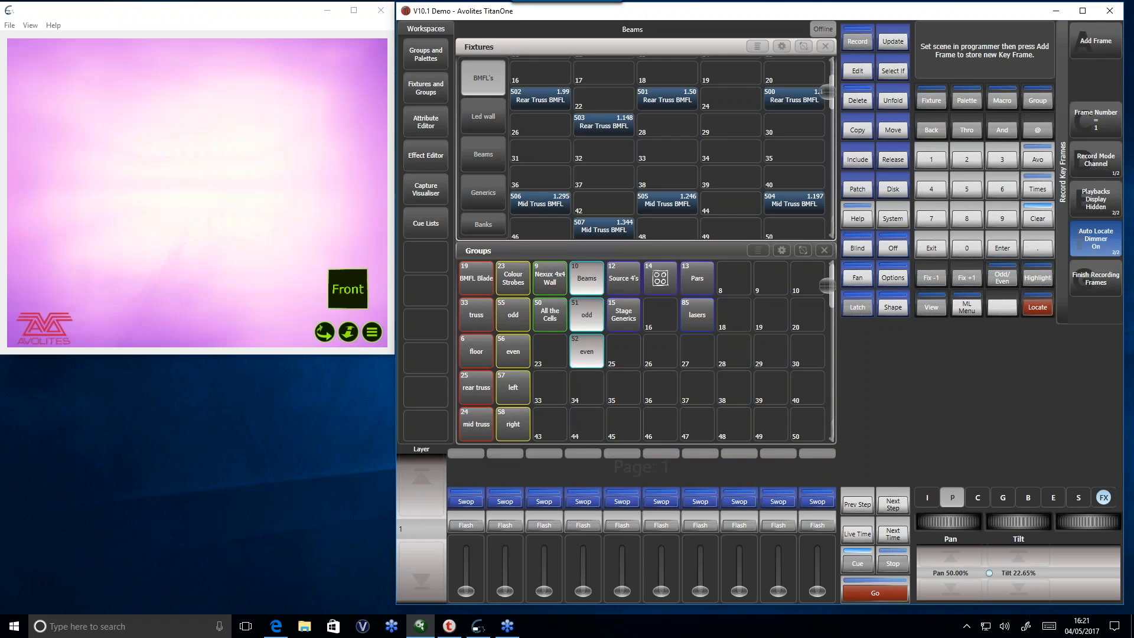
click(1113, 47)
- Tilt the Beams back the other way, add this as the second key frame and finish recording frames
drag(1004, 522, 1029, 521)
click(1114, 41)
click(1081, 282)
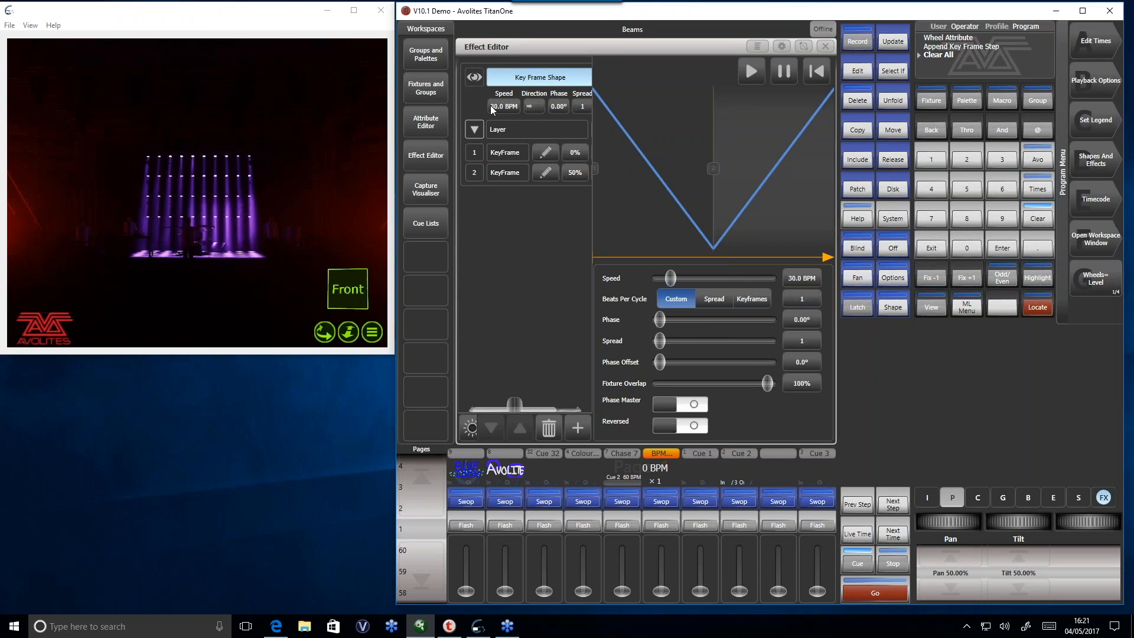
- Set the spread of the key frame shape to 10
drag(584, 105, 582, 104)
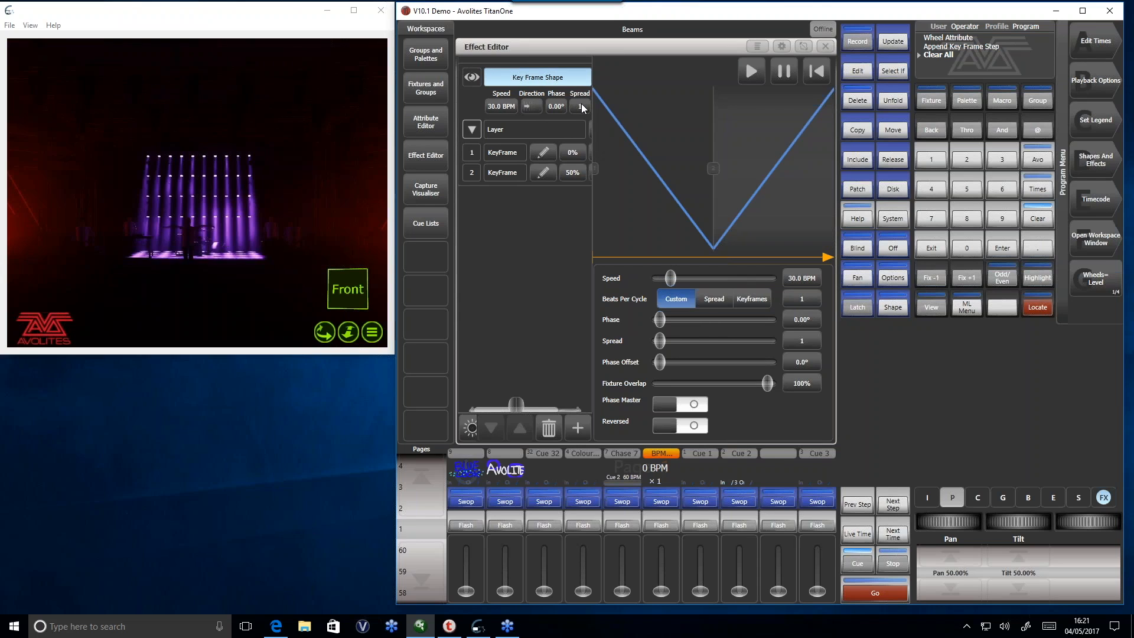
click(582, 106)
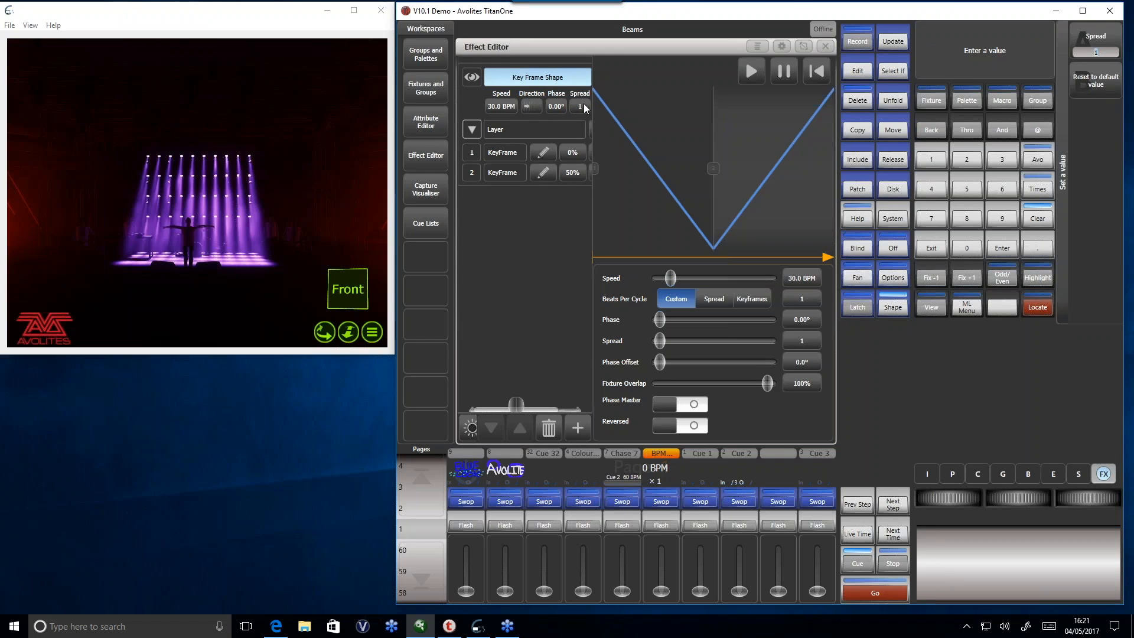
text(0)
key(Return)
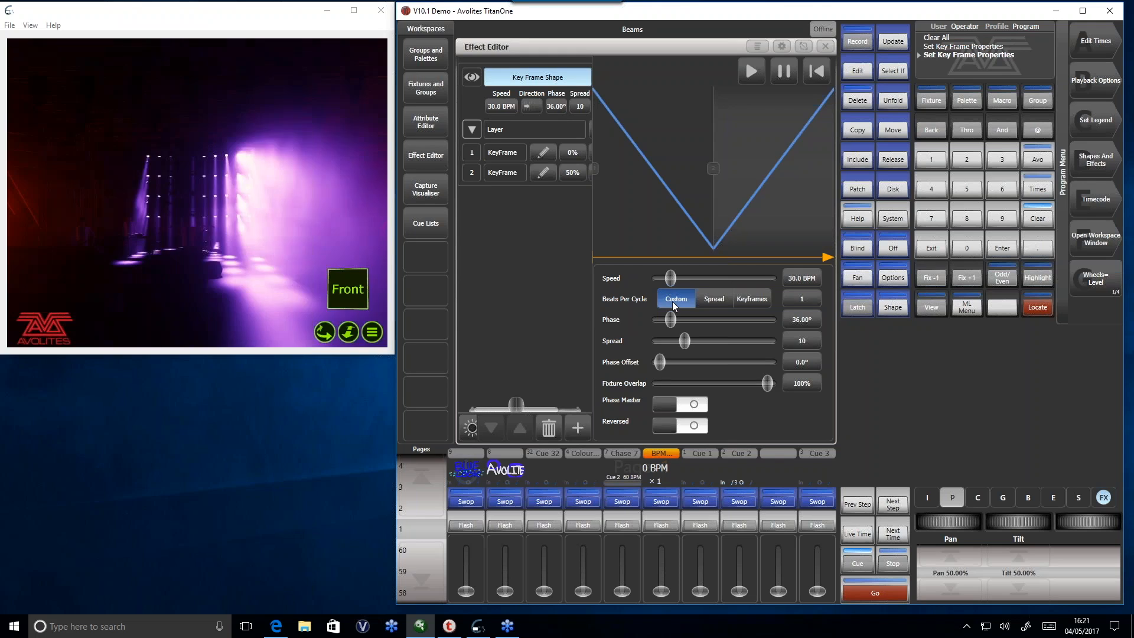
- Try the key frame shape at 5 and at 2 beats per cycle, and return it to 1
click(809, 300)
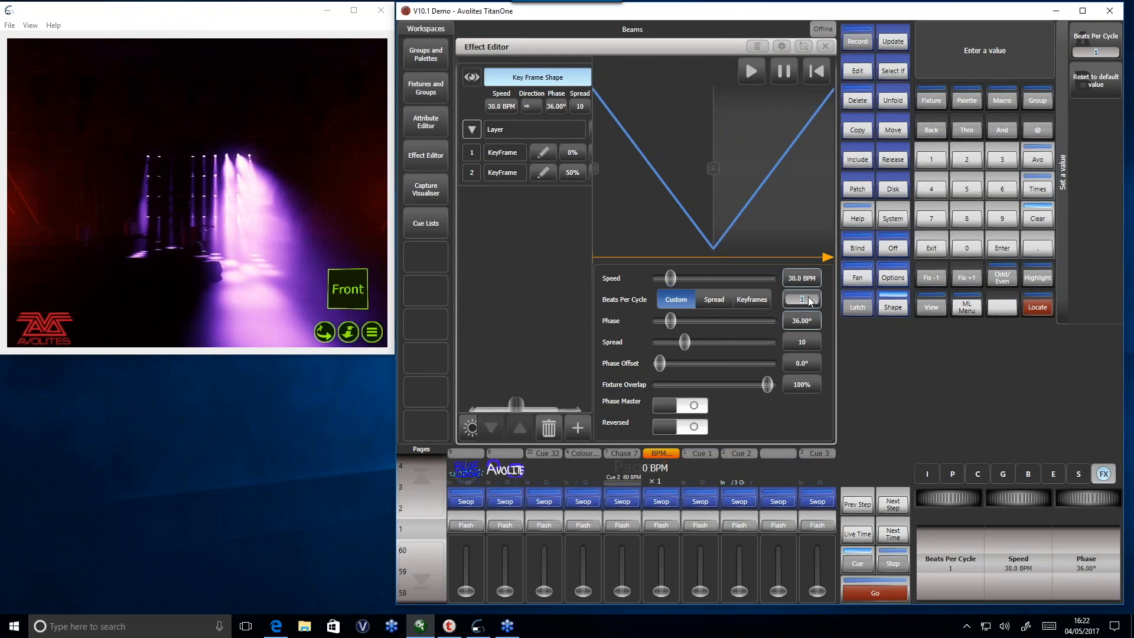
text(5)
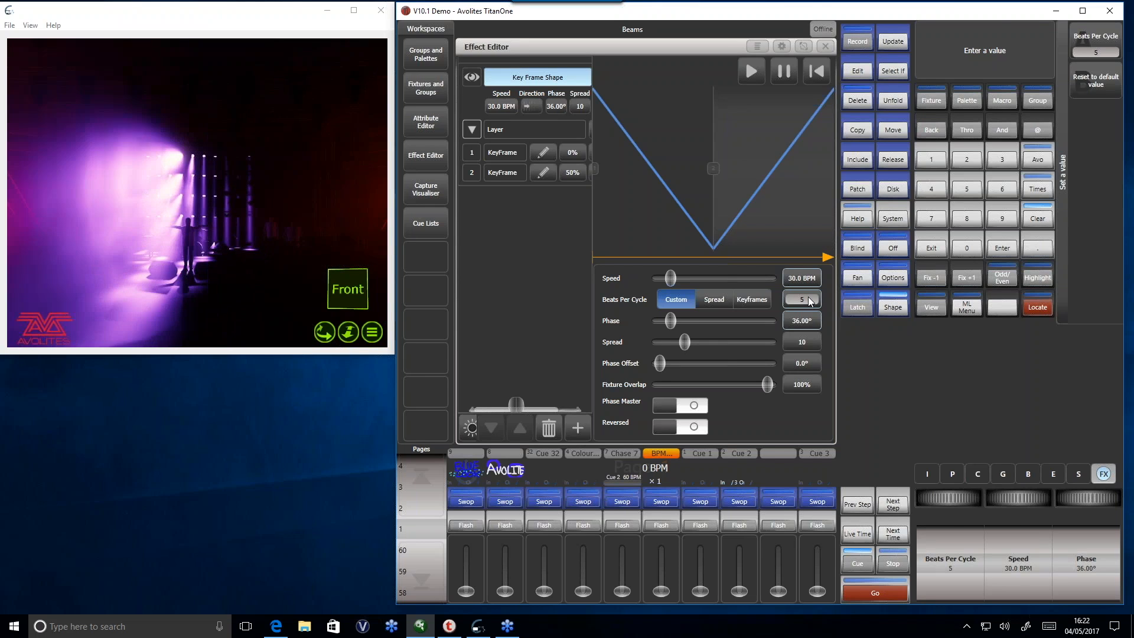
key(Return)
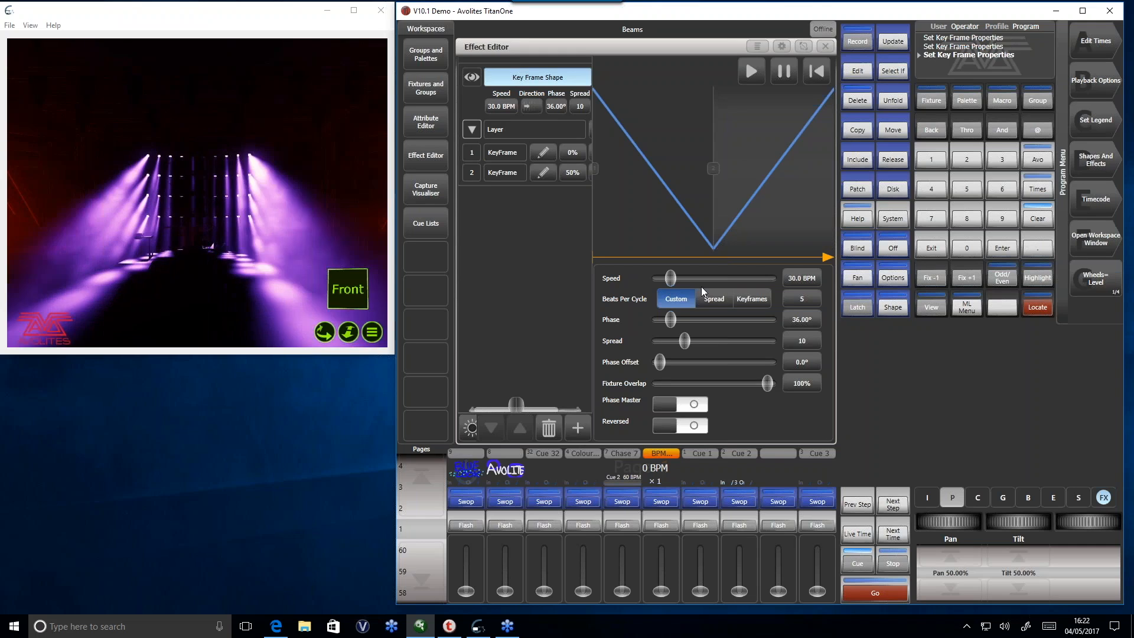
click(802, 299)
text(2)
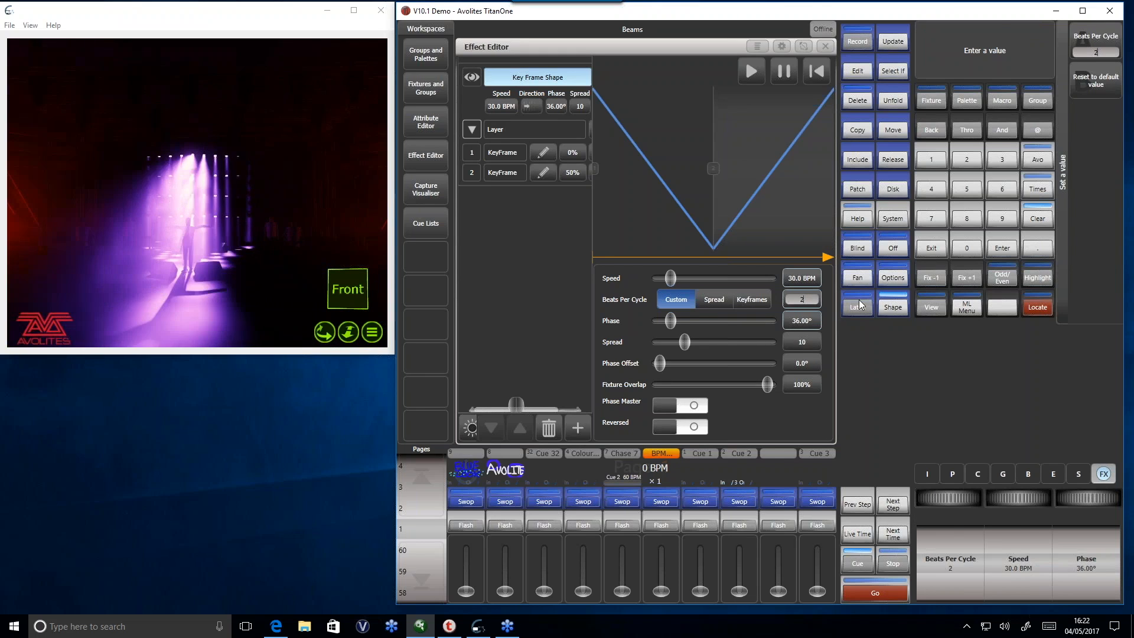
key(Return)
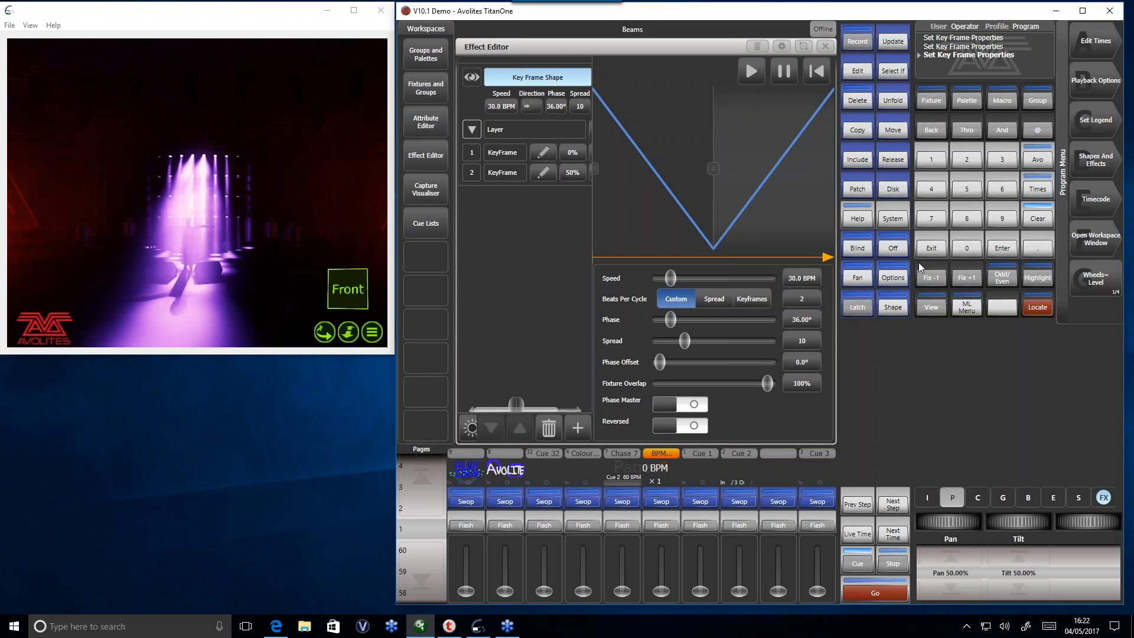
click(814, 299)
text(1)
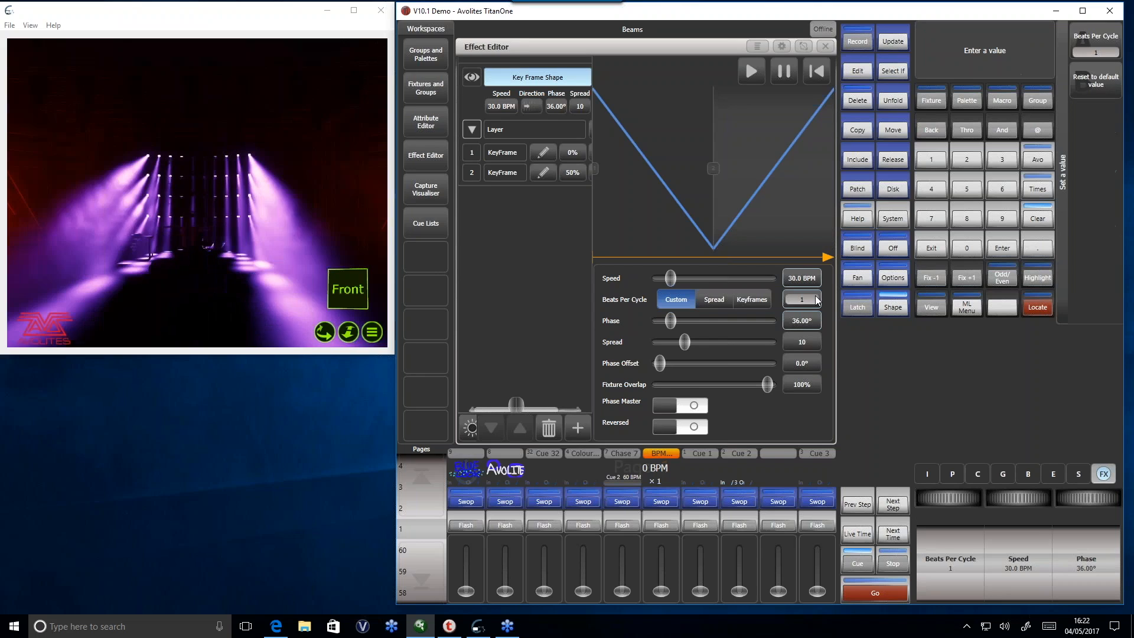
key(Return)
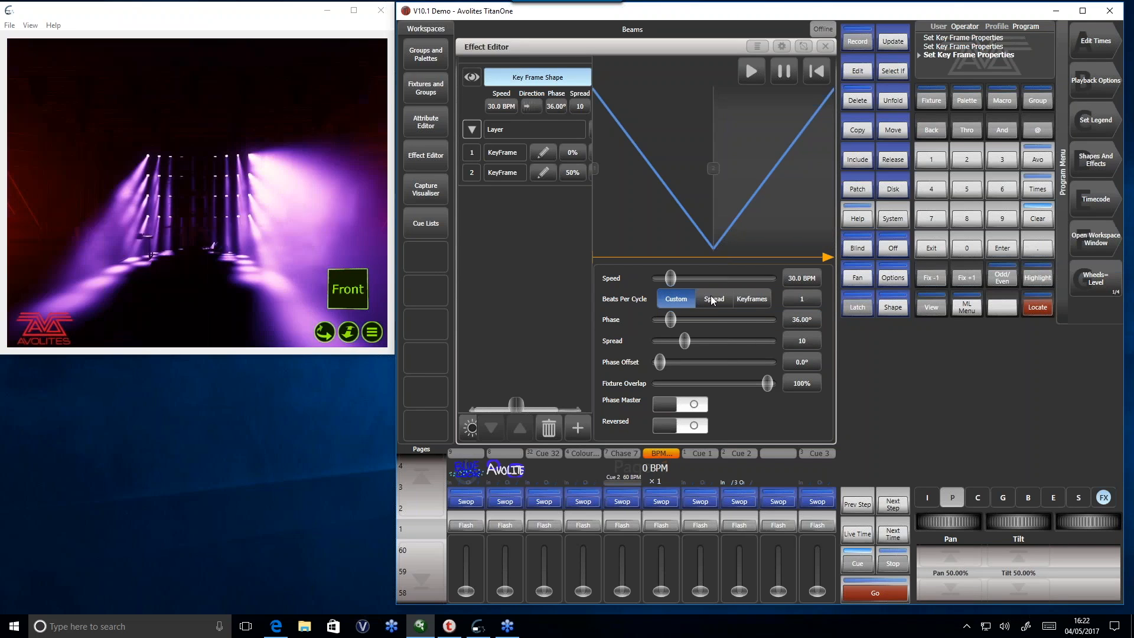
- Base the beats per cycle on Spread and finally on Keyframes, and toggle the shape's Reversed option on and off
click(713, 300)
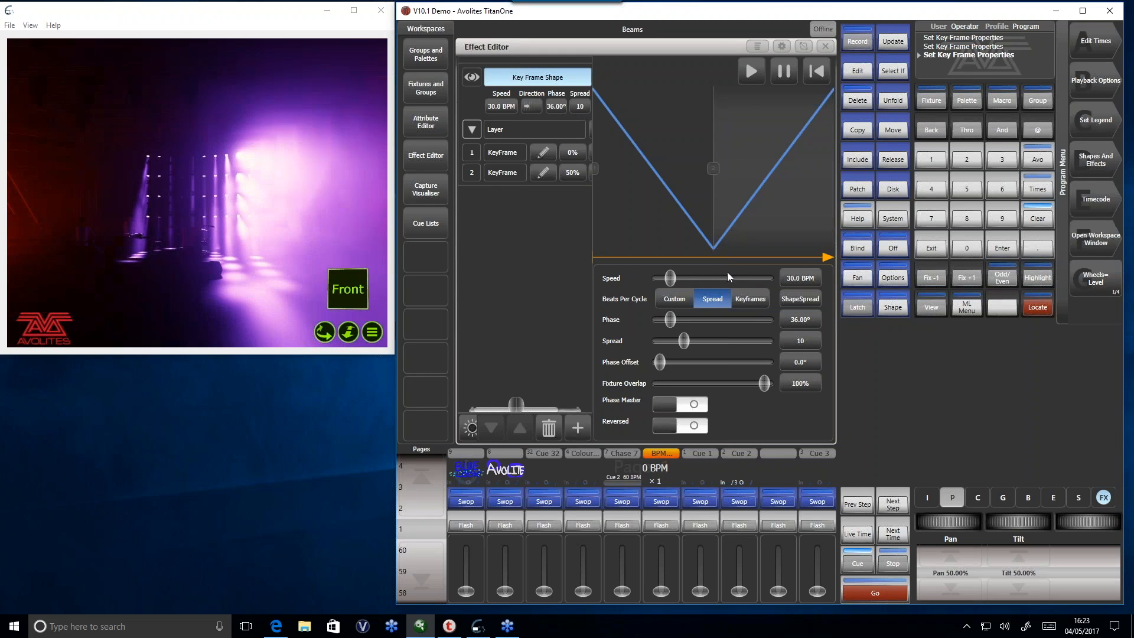
click(754, 301)
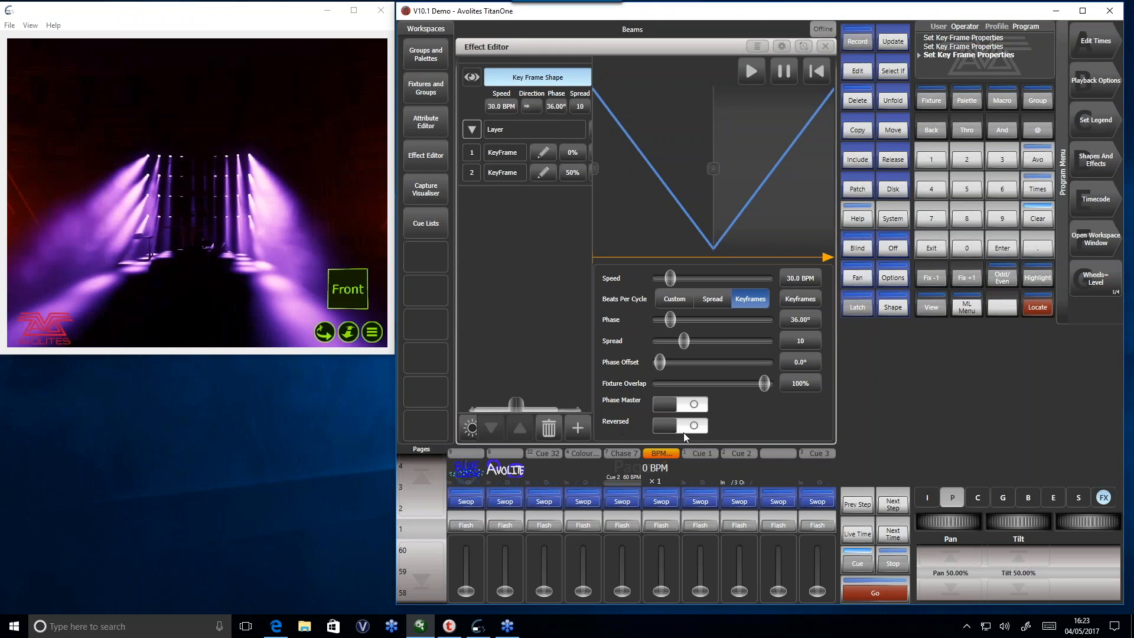
click(688, 431)
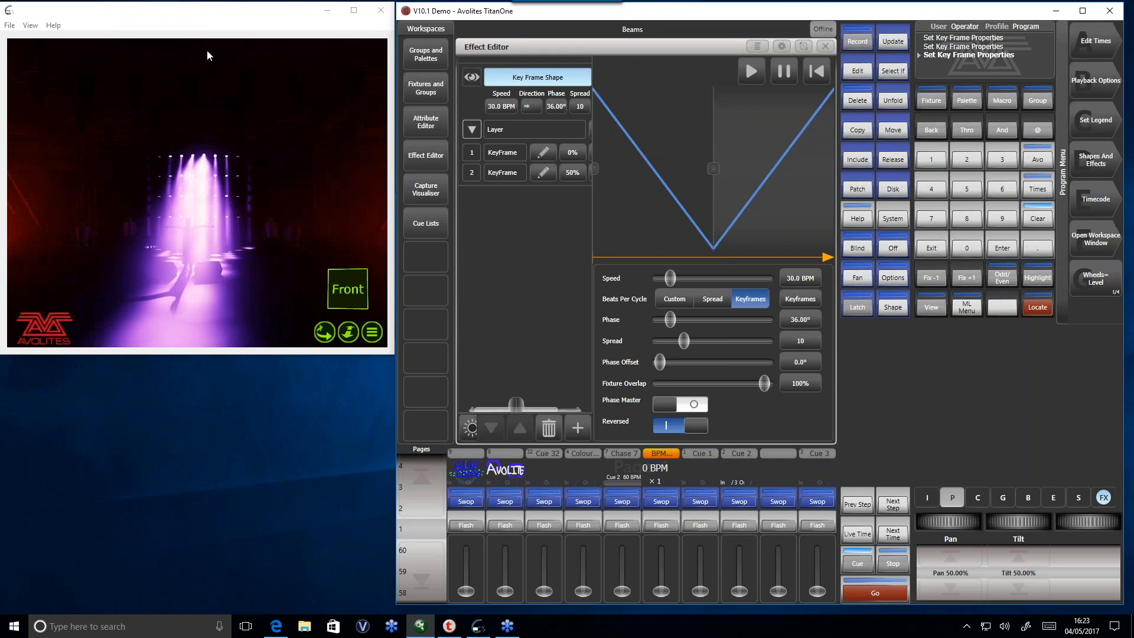
click(656, 425)
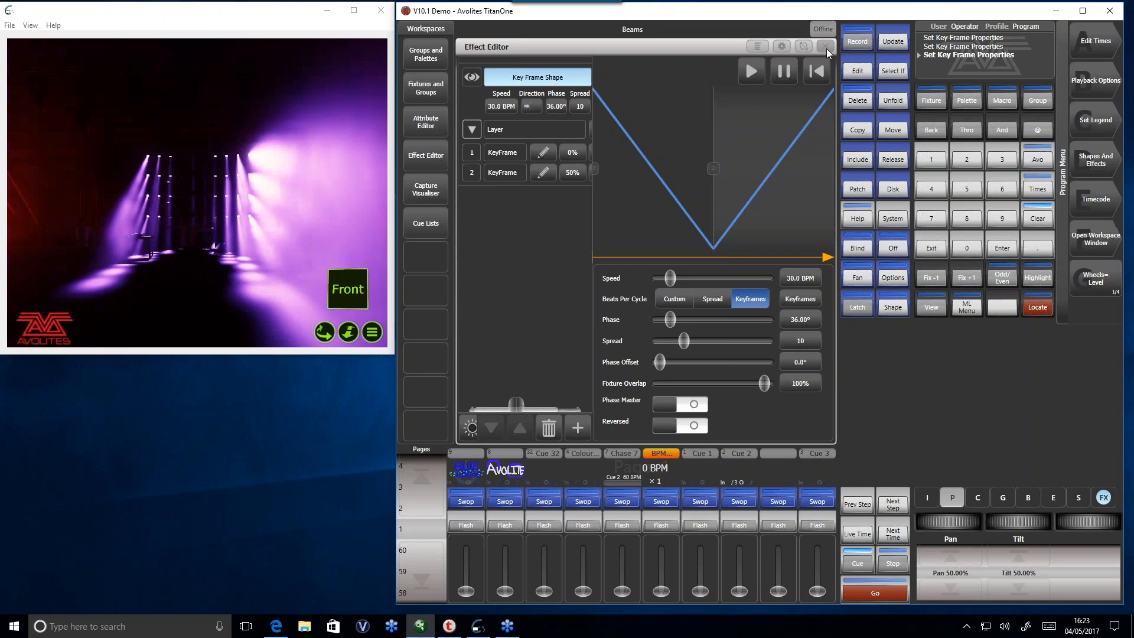
- Close the effect editor and clear the key frame shape from the programmer
click(932, 189)
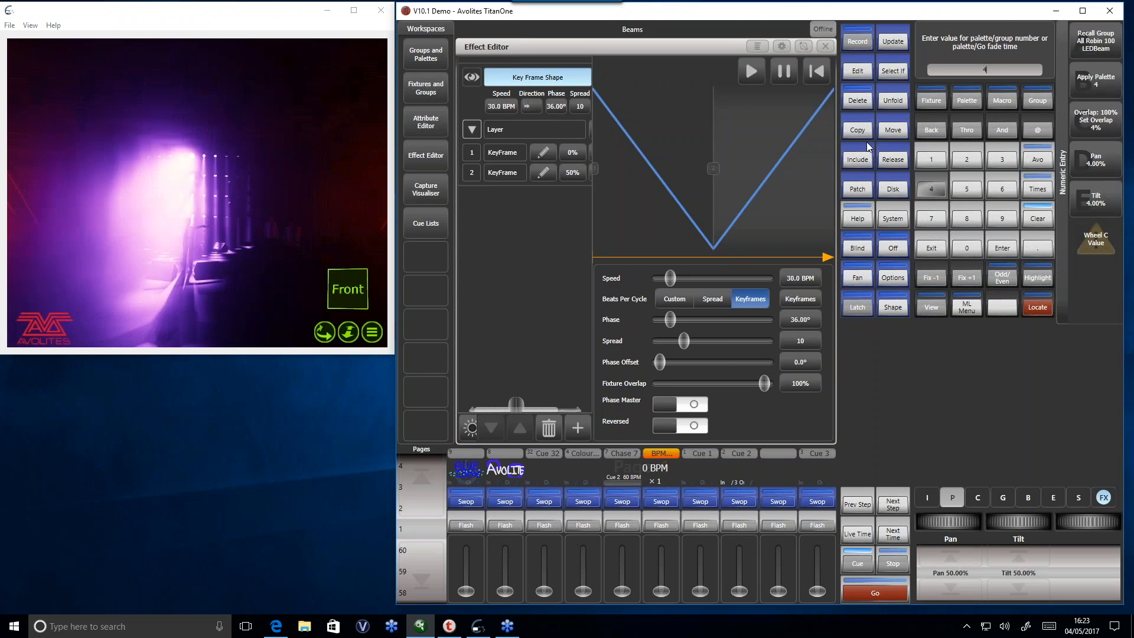
click(927, 250)
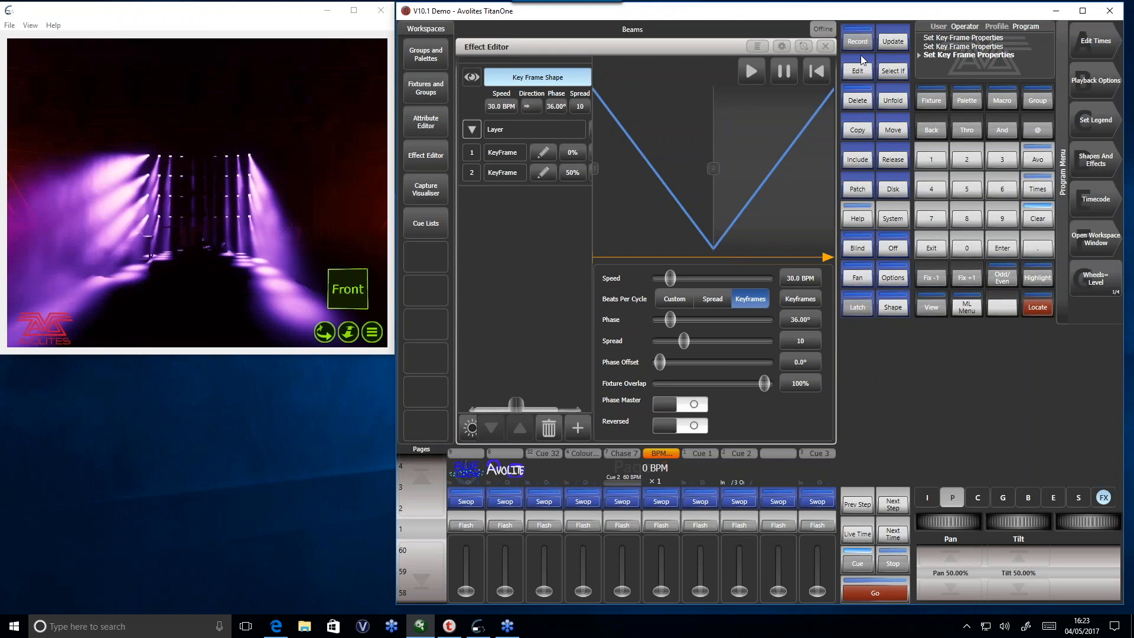
click(823, 47)
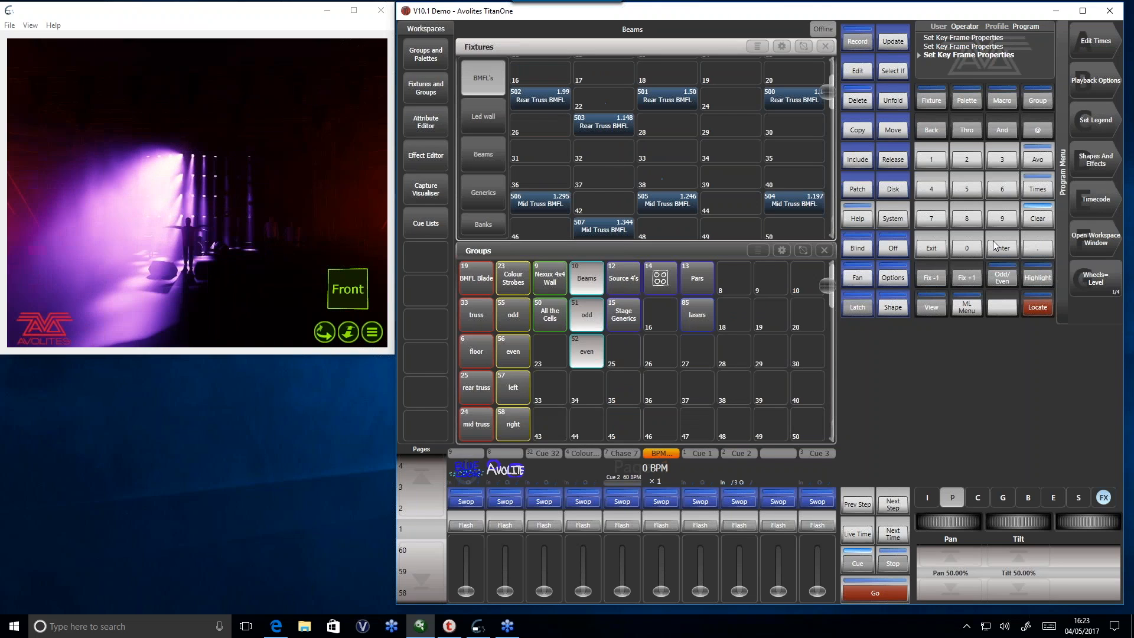
click(1038, 218)
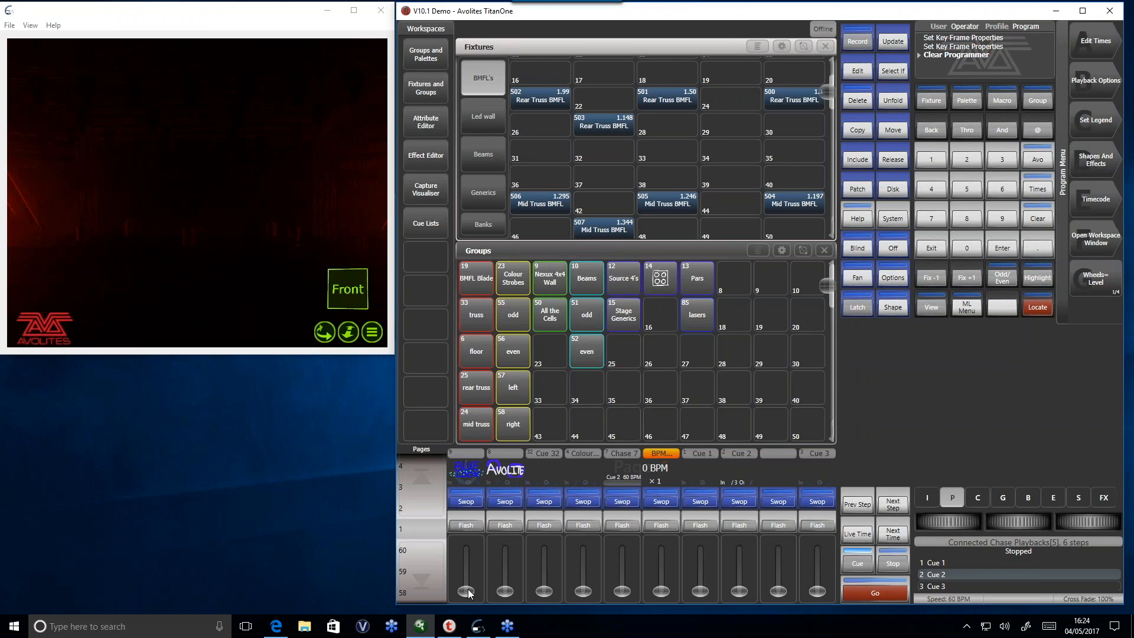
- With the first playback's fader raised, toggle its Run On Startup option, leave it Disabled and lower the fader
drag(469, 549, 466, 527)
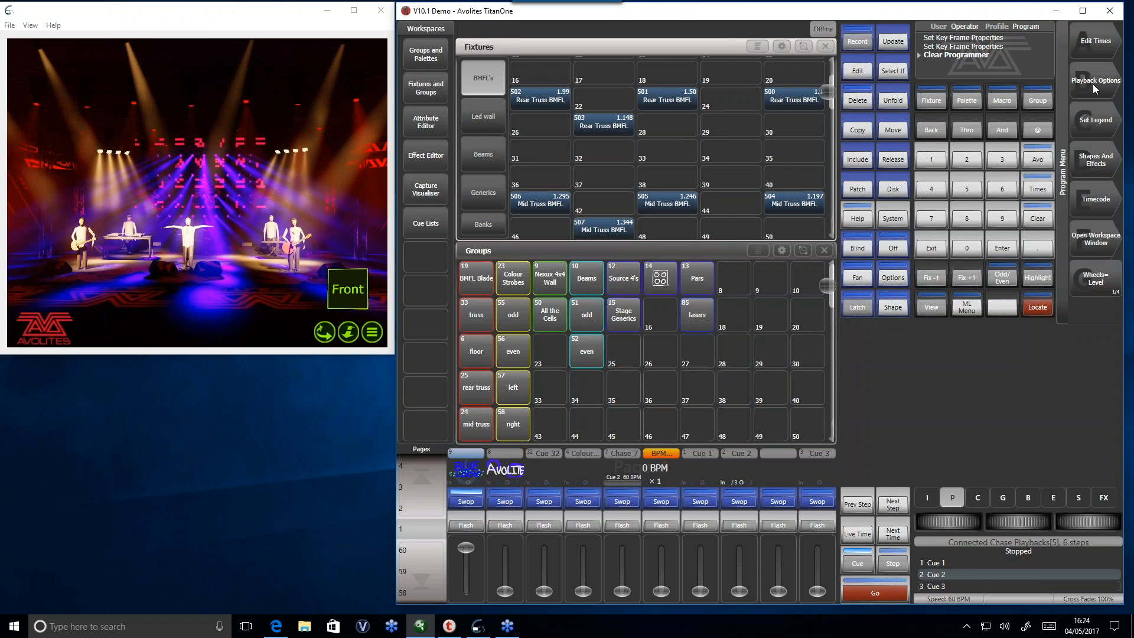
click(1079, 98)
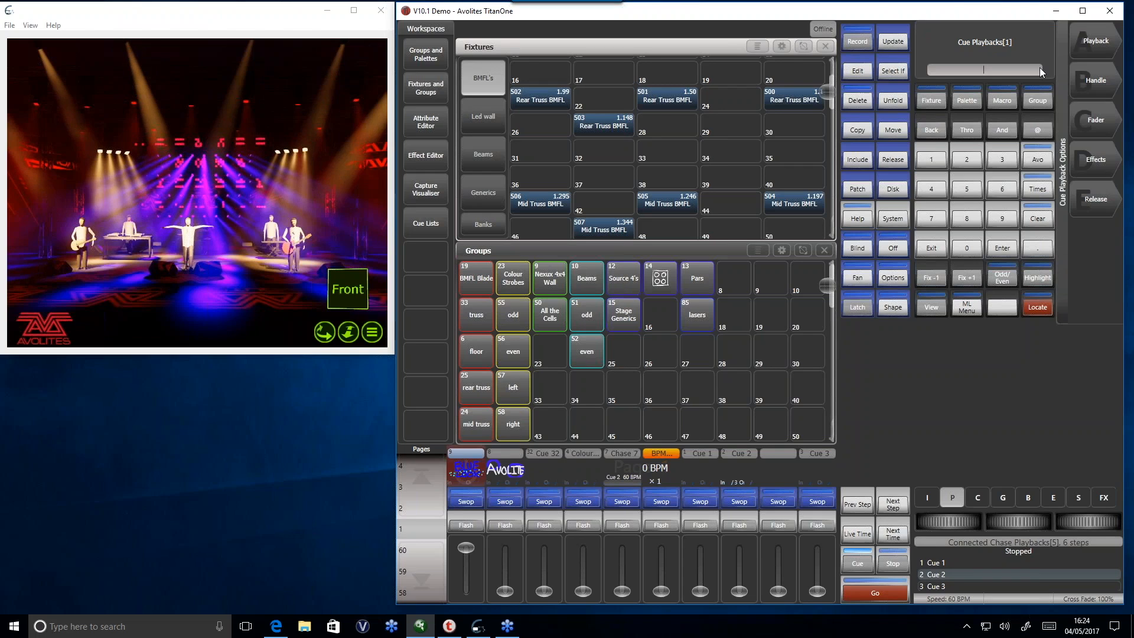
click(1089, 45)
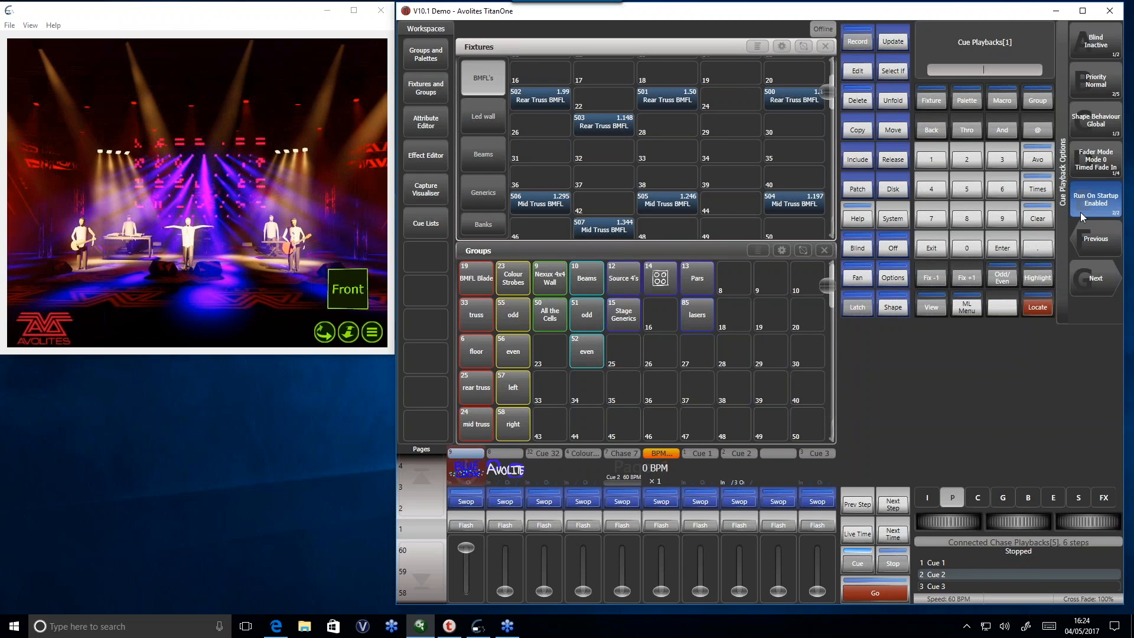
click(1097, 201)
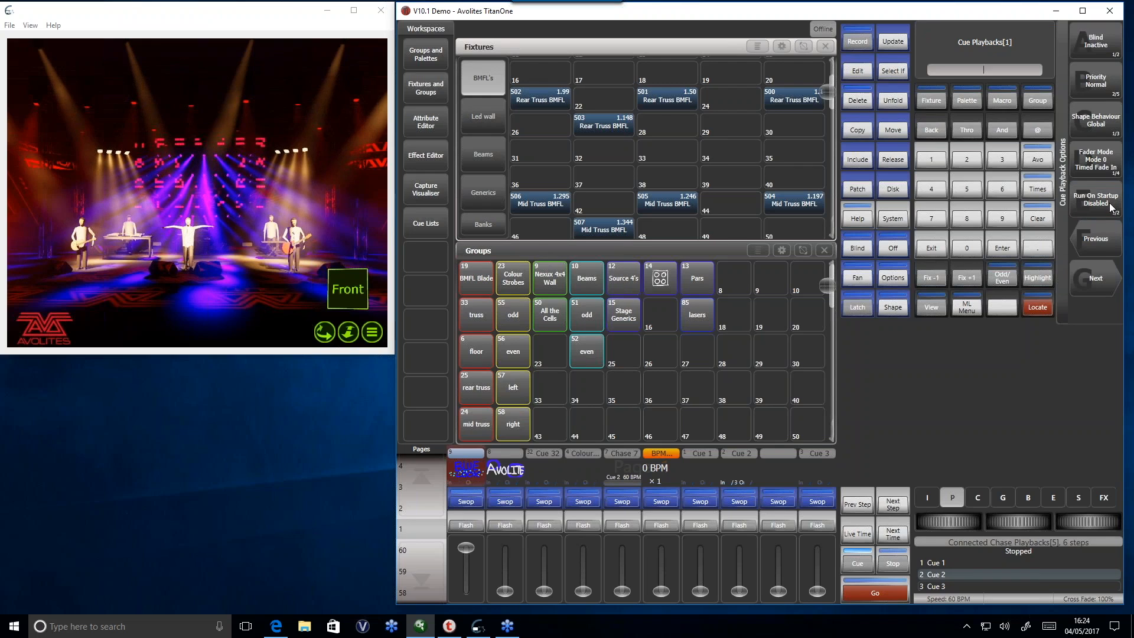
click(1110, 206)
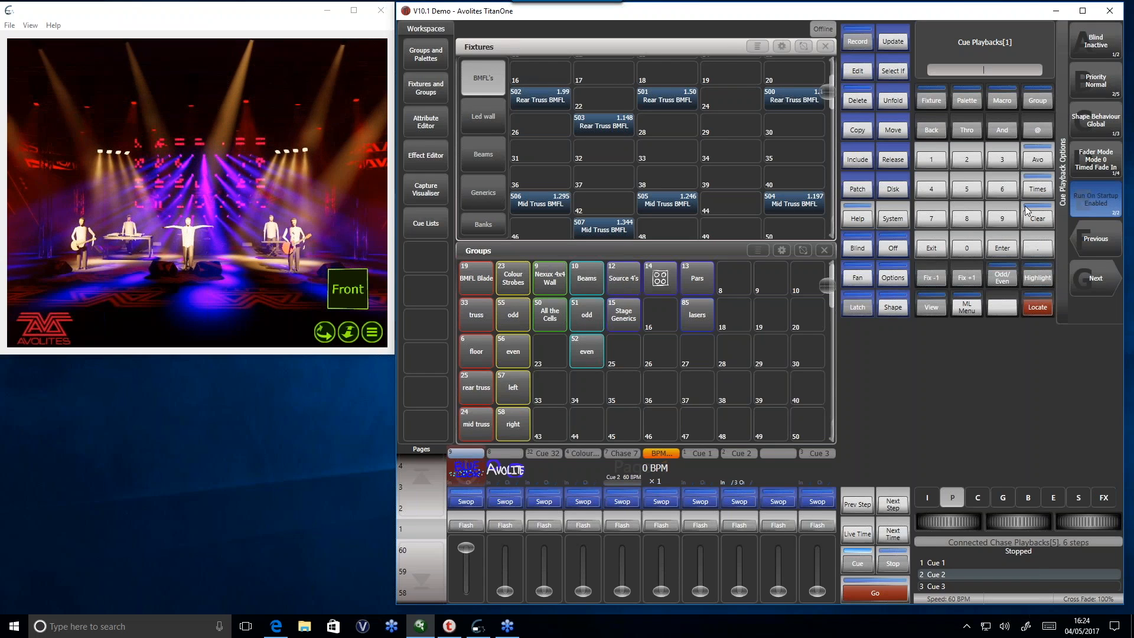
click(1114, 212)
click(931, 249)
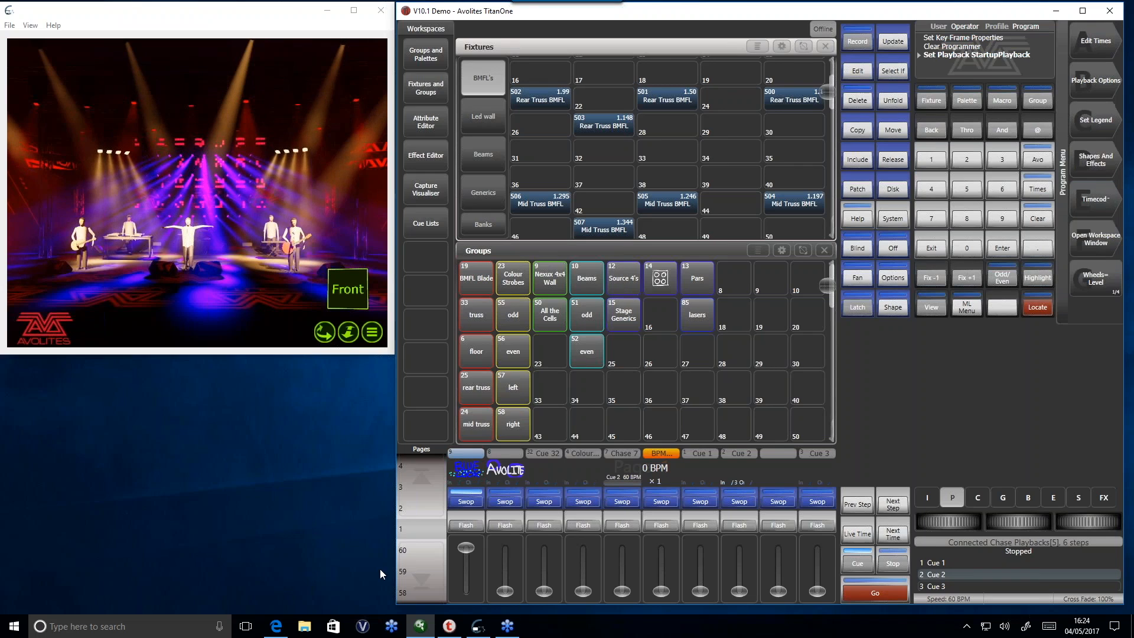
drag(468, 548, 479, 590)
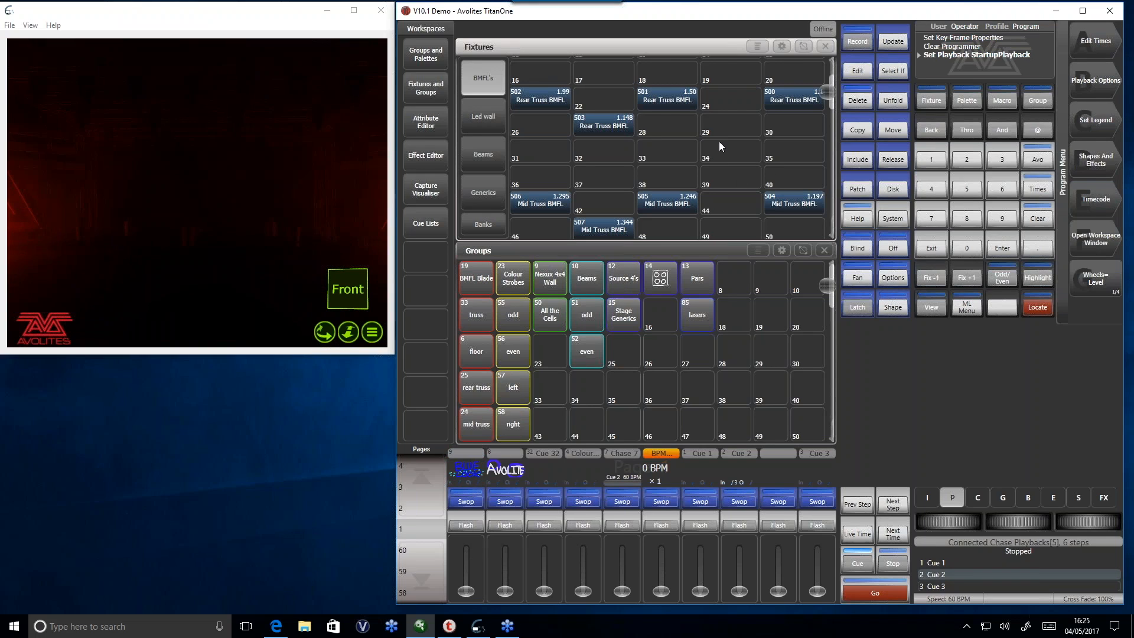
- Locate the Nexux 4x4 Wall group and examine its cell layout in the attribute editor
click(542, 276)
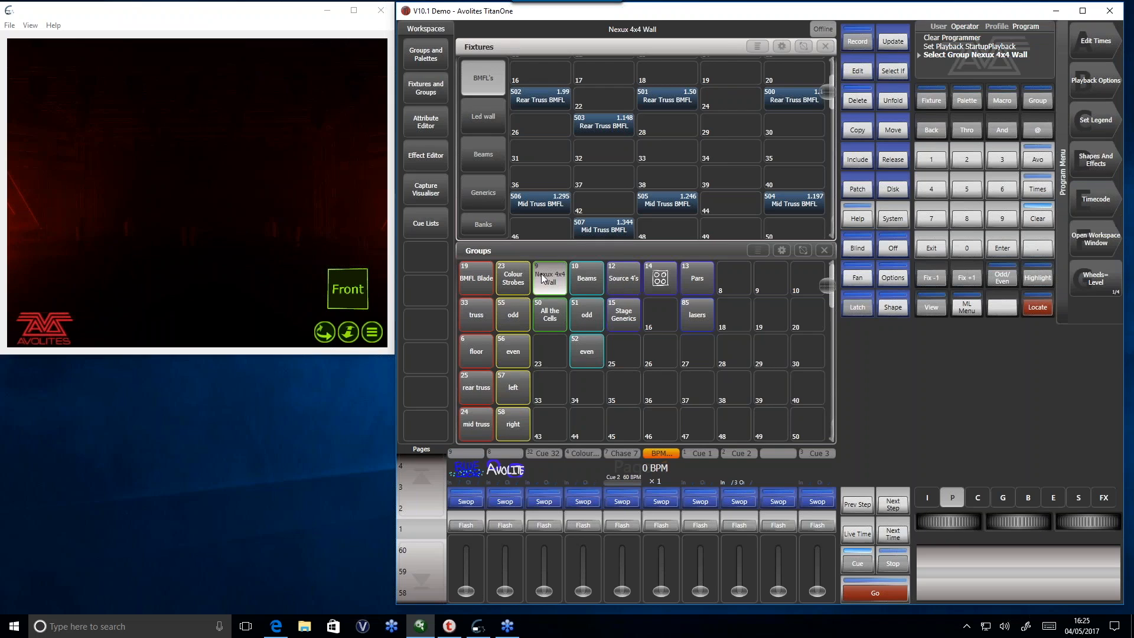
click(1037, 308)
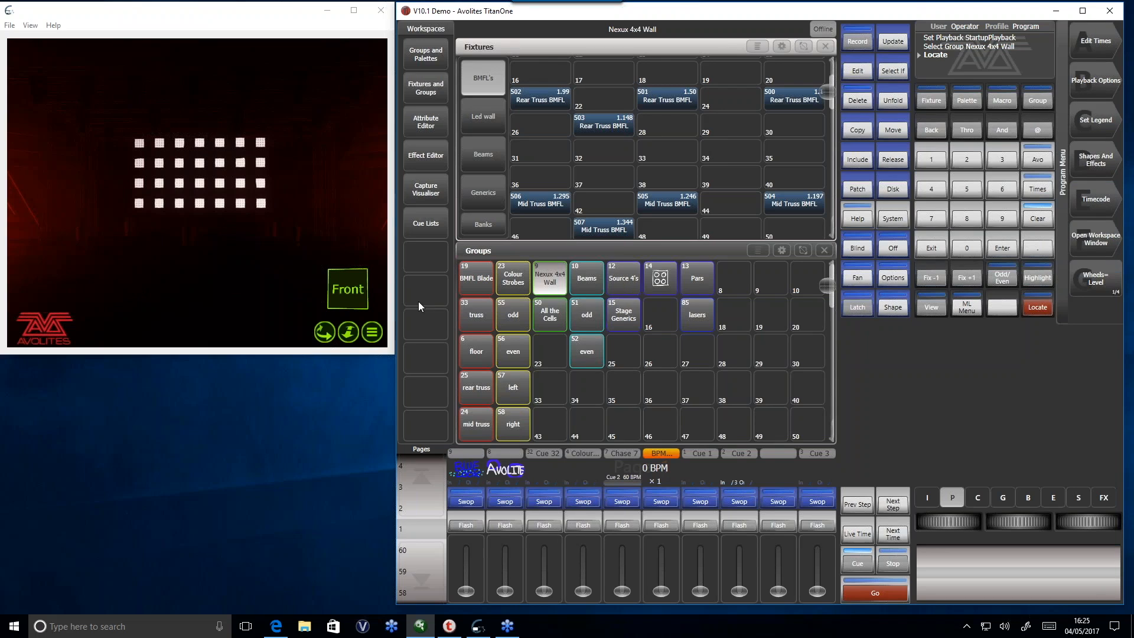
click(426, 123)
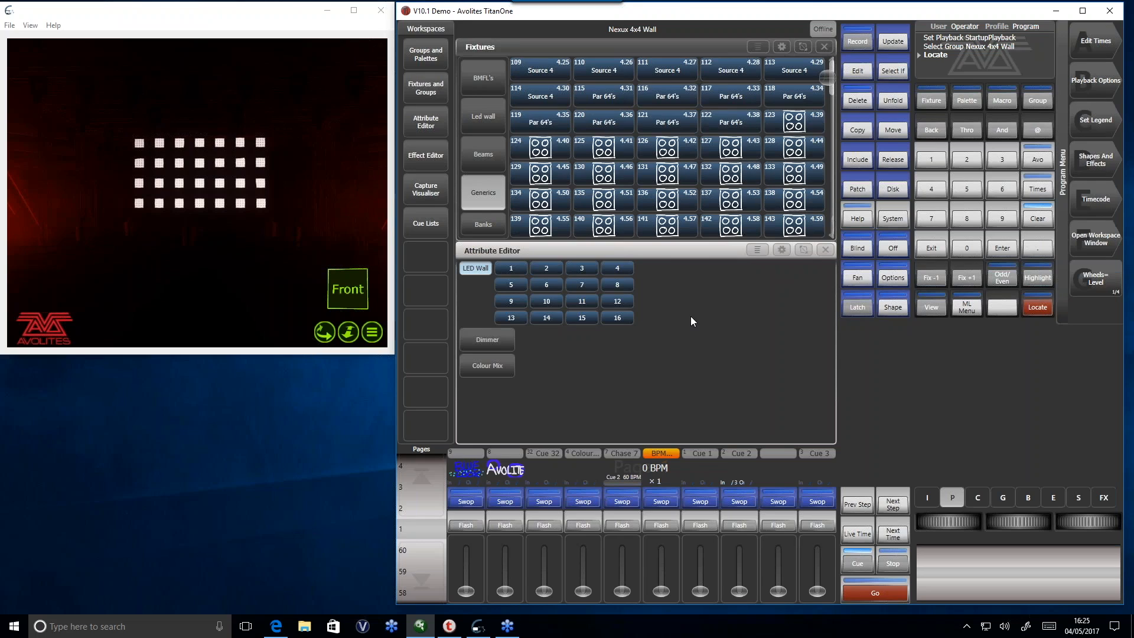
- Close the attribute editor and clear the LED wall from the programmer
click(825, 250)
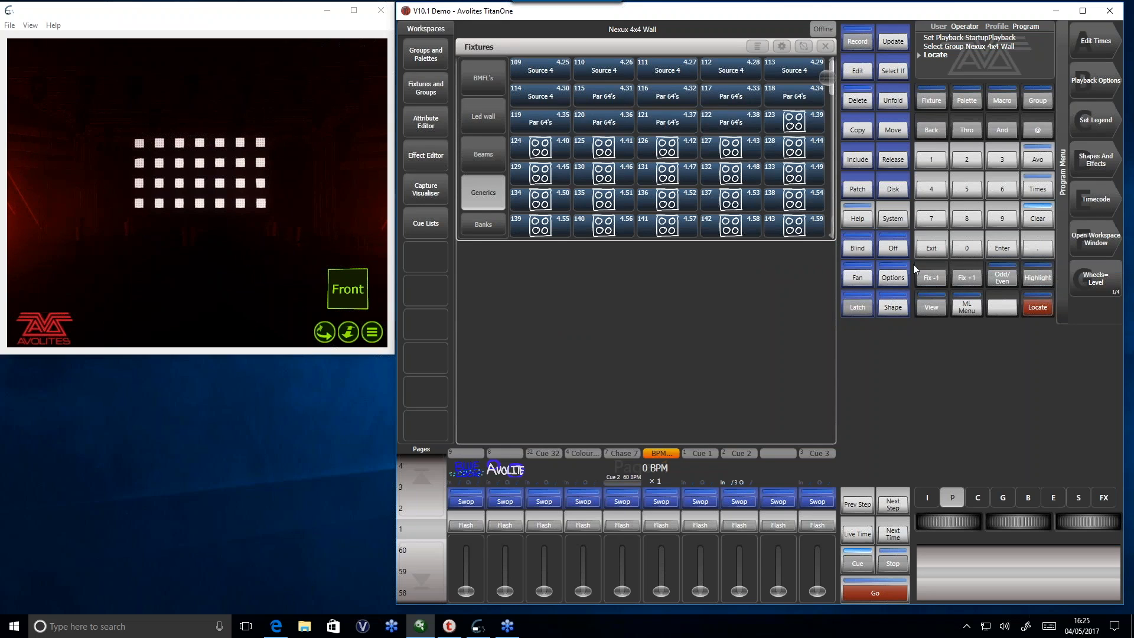
click(1038, 217)
click(1037, 218)
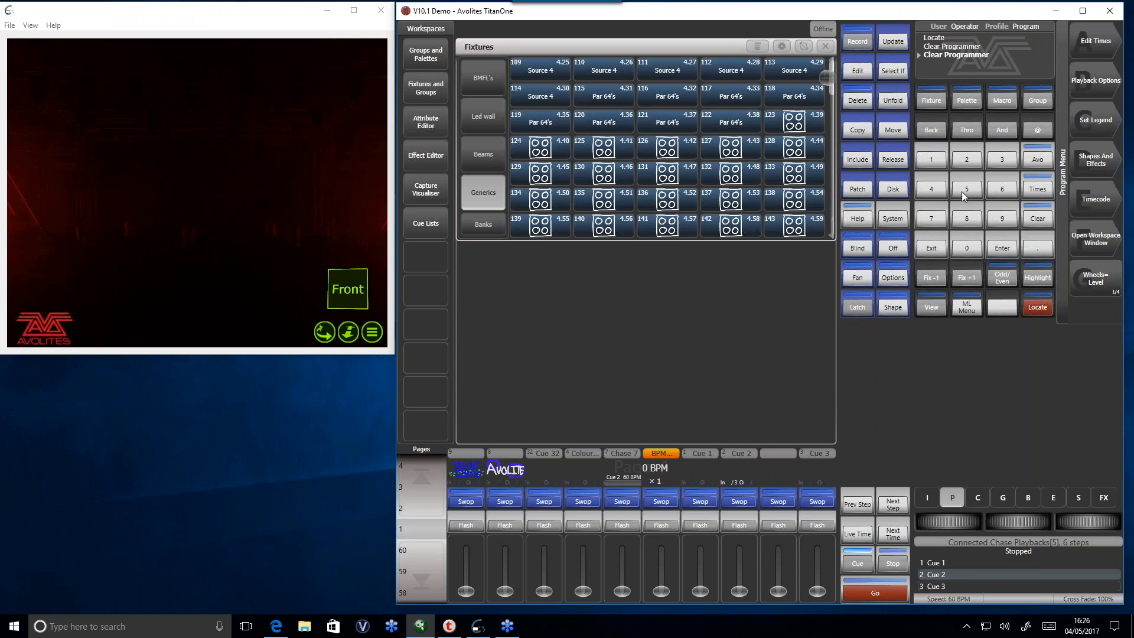
- Raise the first playback's fader again, review its playback settings and exit its options
drag(466, 590, 462, 530)
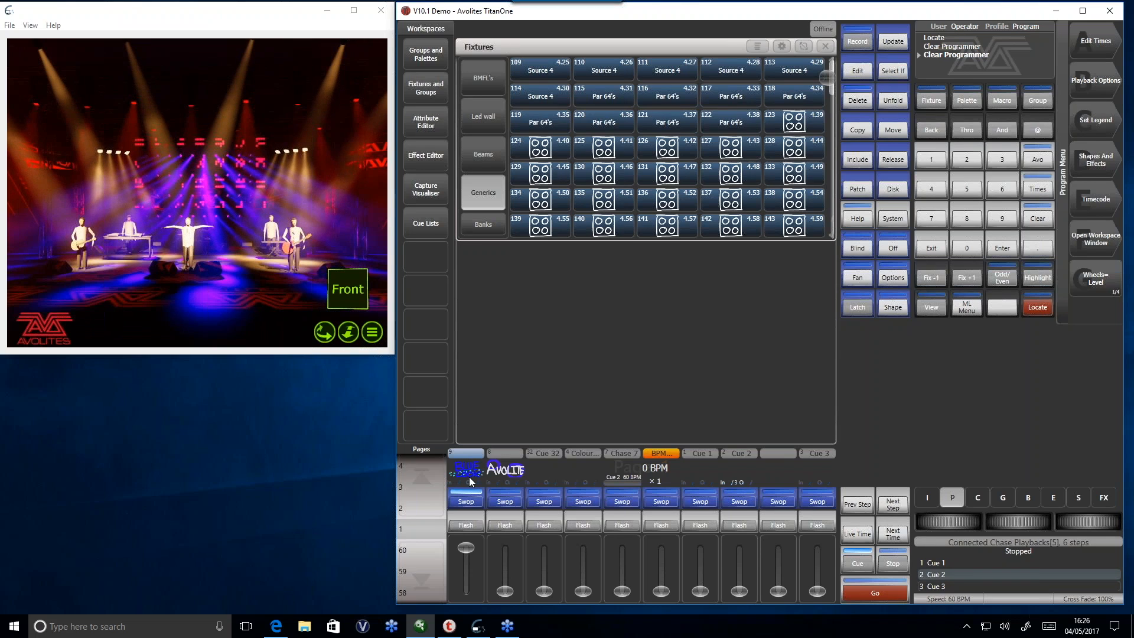
mouse_move(466, 547)
mouse_down()
mouse_move(466, 560)
mouse_move(466, 548)
mouse_up()
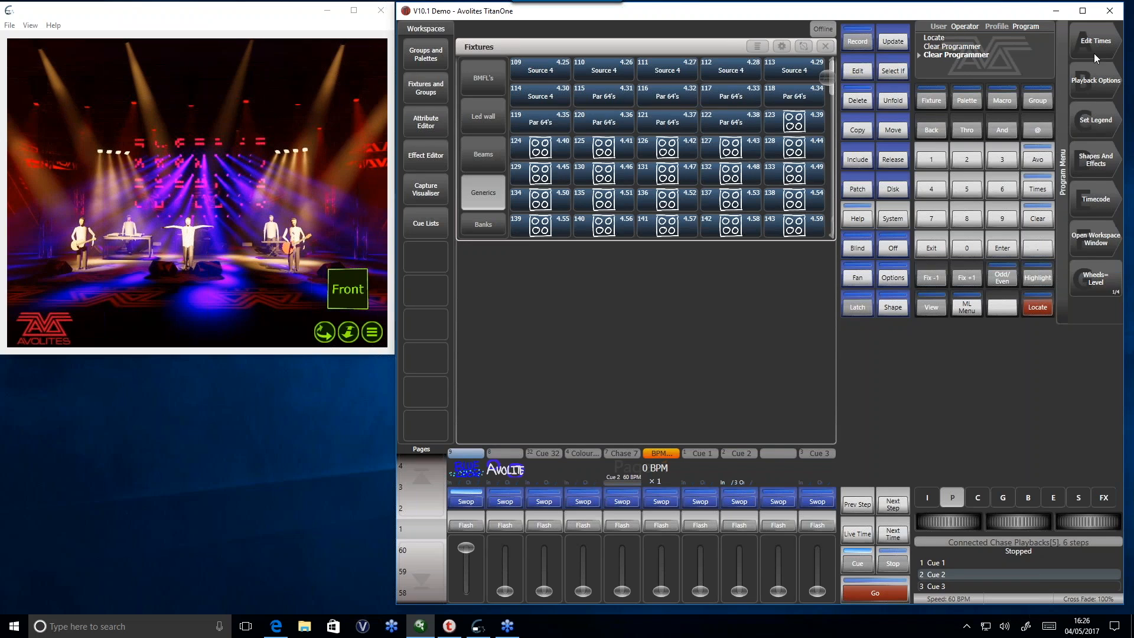
click(1095, 74)
click(467, 501)
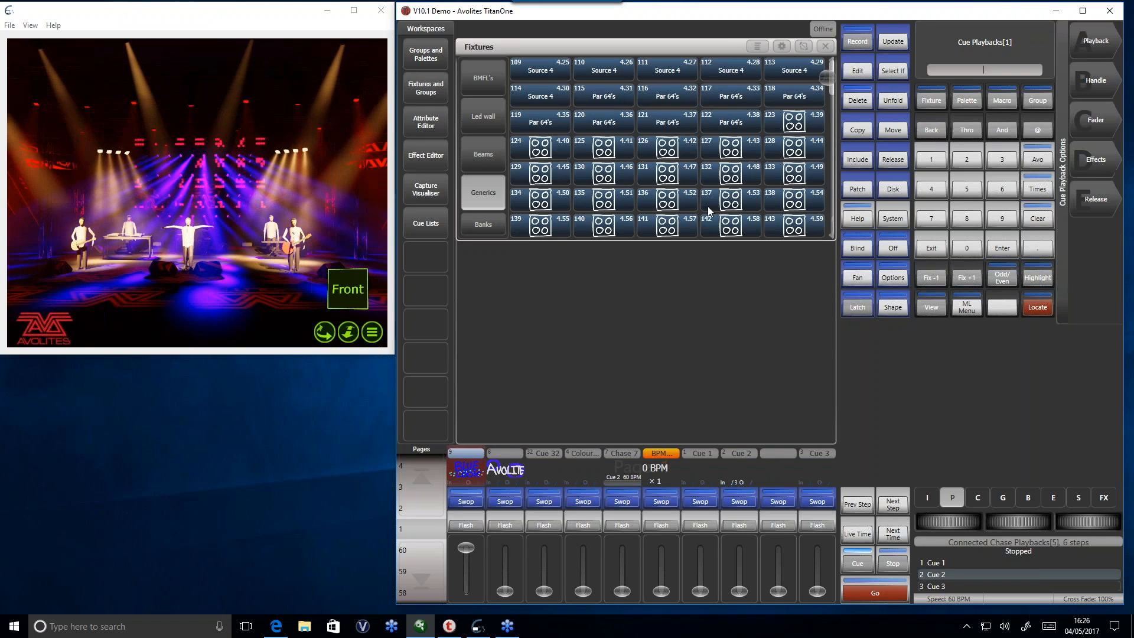
click(1110, 49)
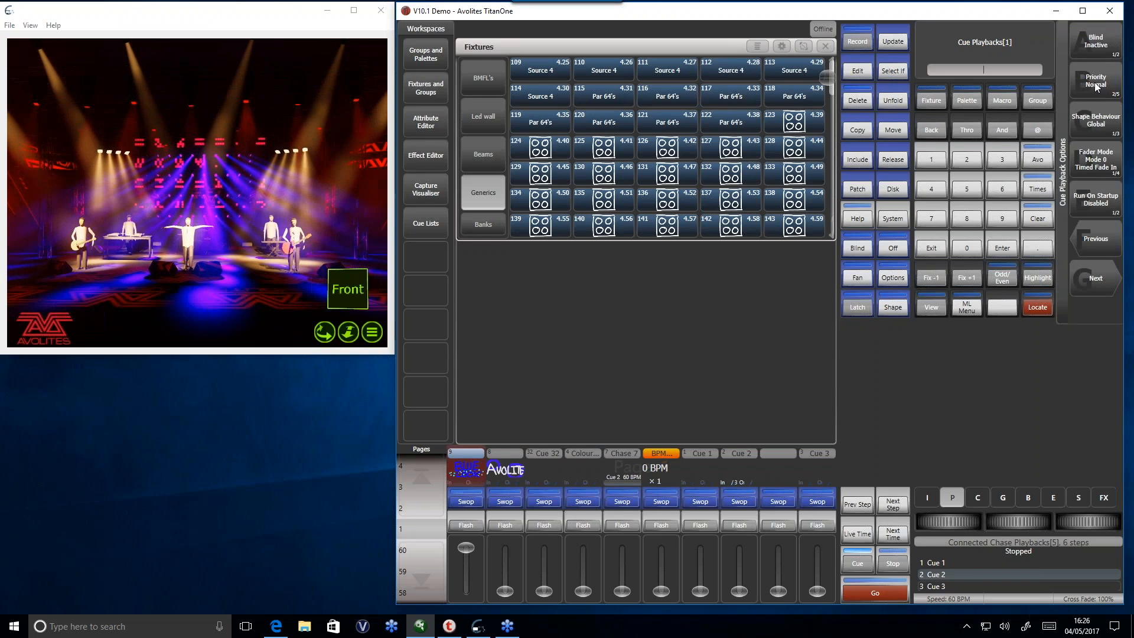
click(927, 250)
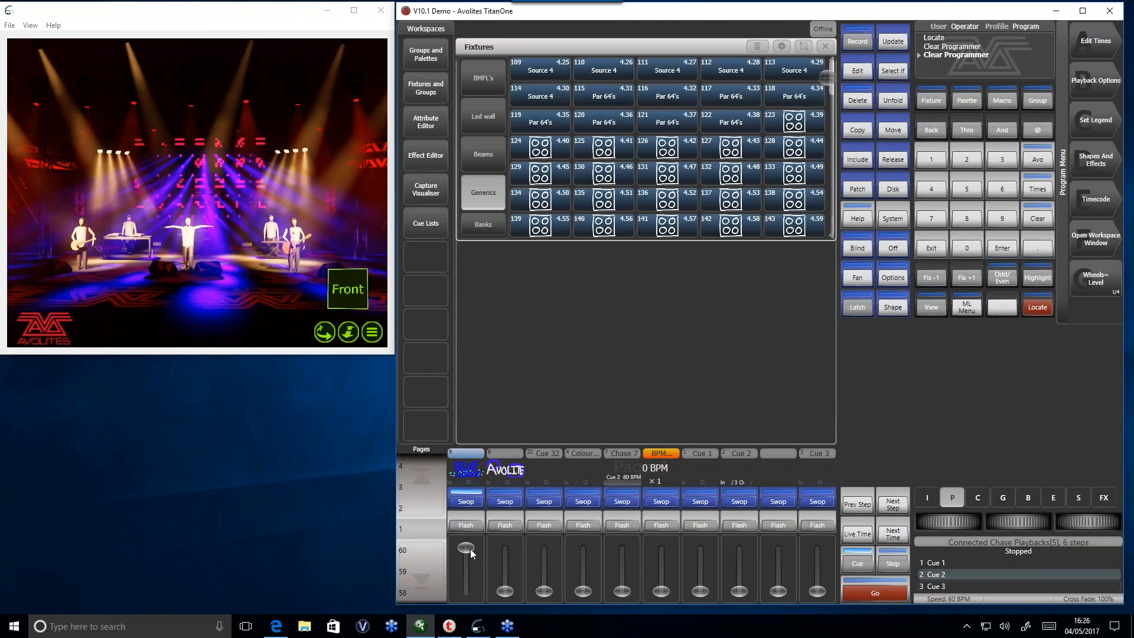
- Lower the first playback's fader, raise the second playback's fader and review the second playback's priority in its playback options
drag(466, 547, 466, 591)
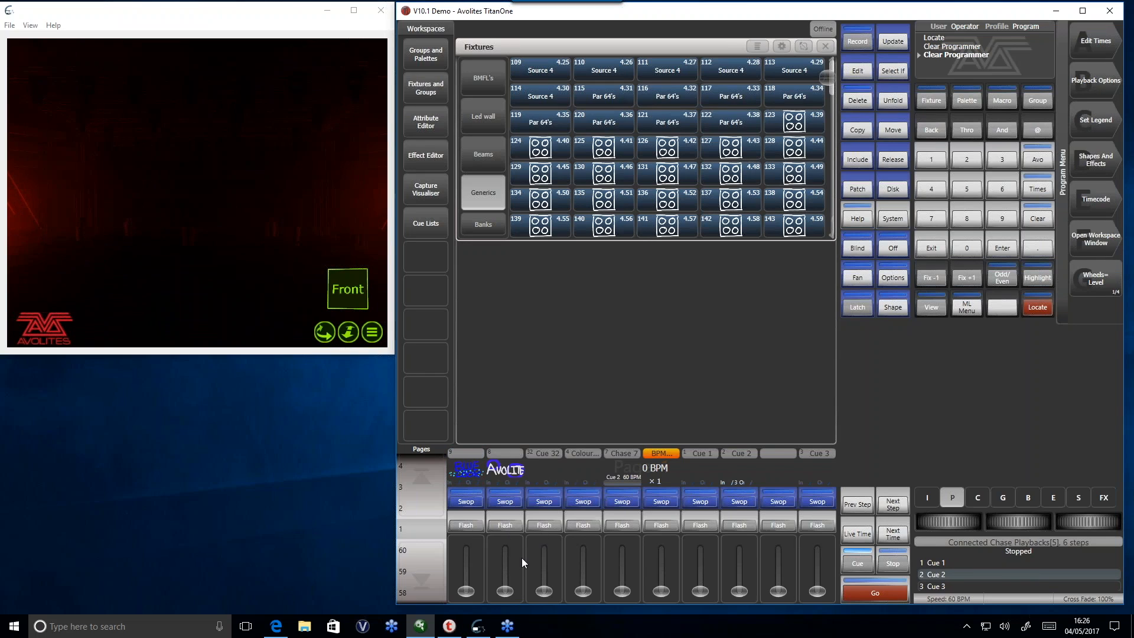
drag(510, 593, 507, 547)
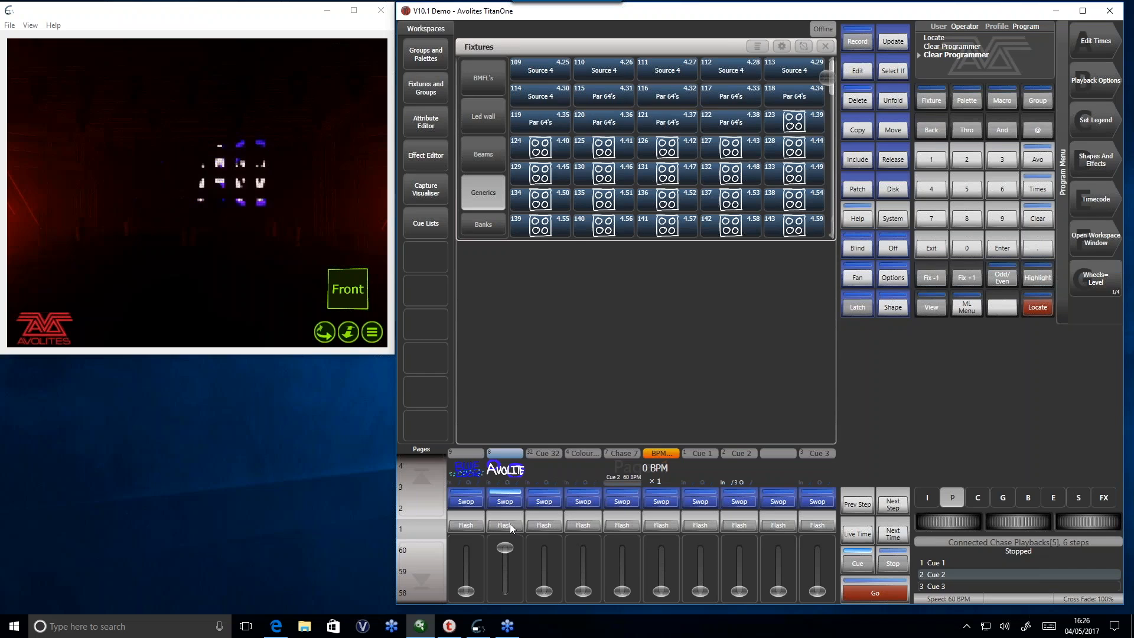
click(1106, 90)
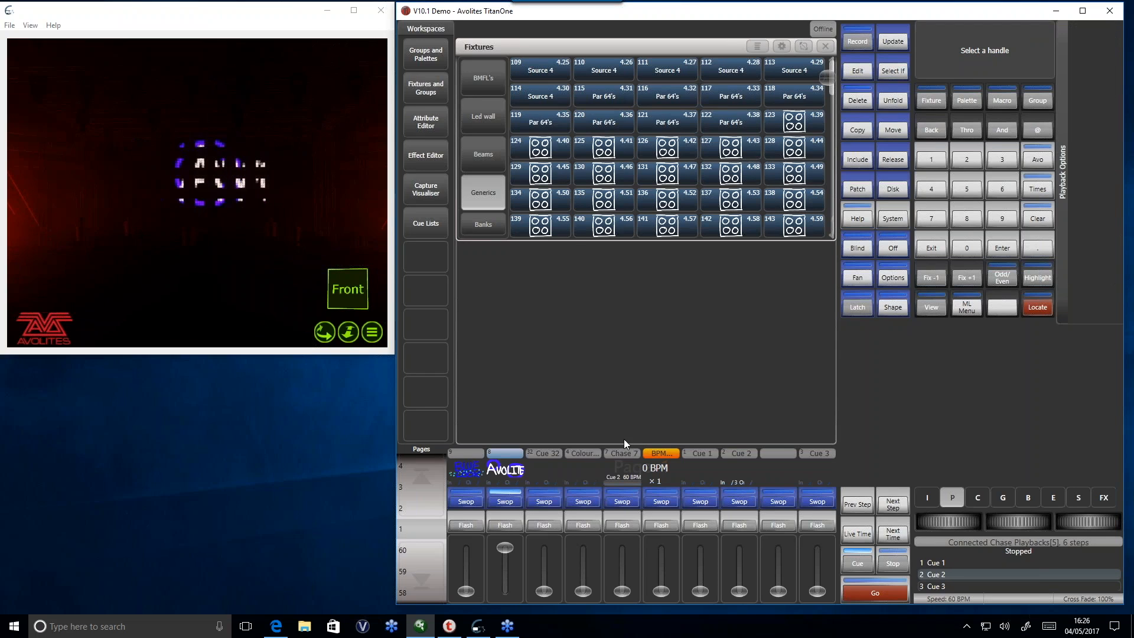
click(1093, 47)
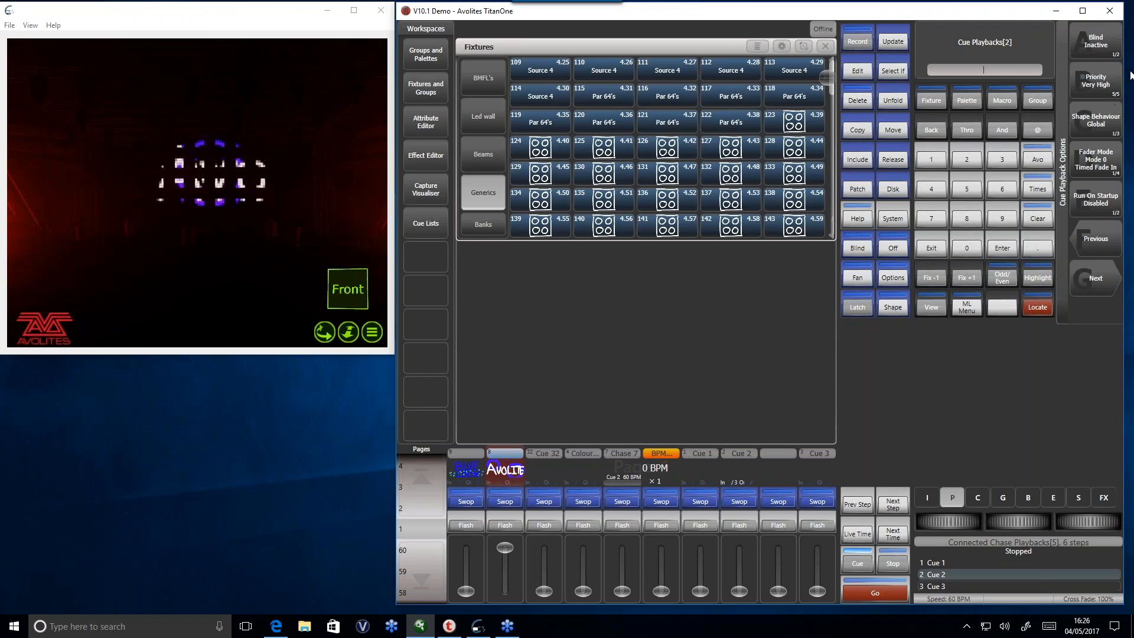
click(942, 250)
click(942, 249)
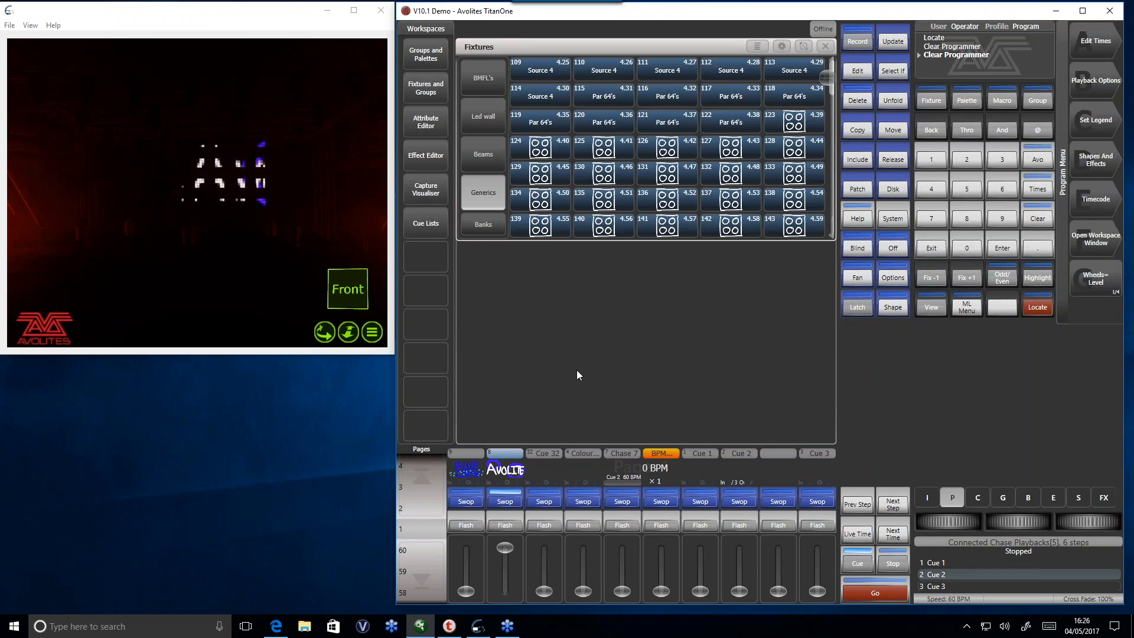
- Raise the first playback's fader again and cycle through the Release Priority choices for releasing playbacks, leaving it set to Normal
drag(476, 589, 478, 532)
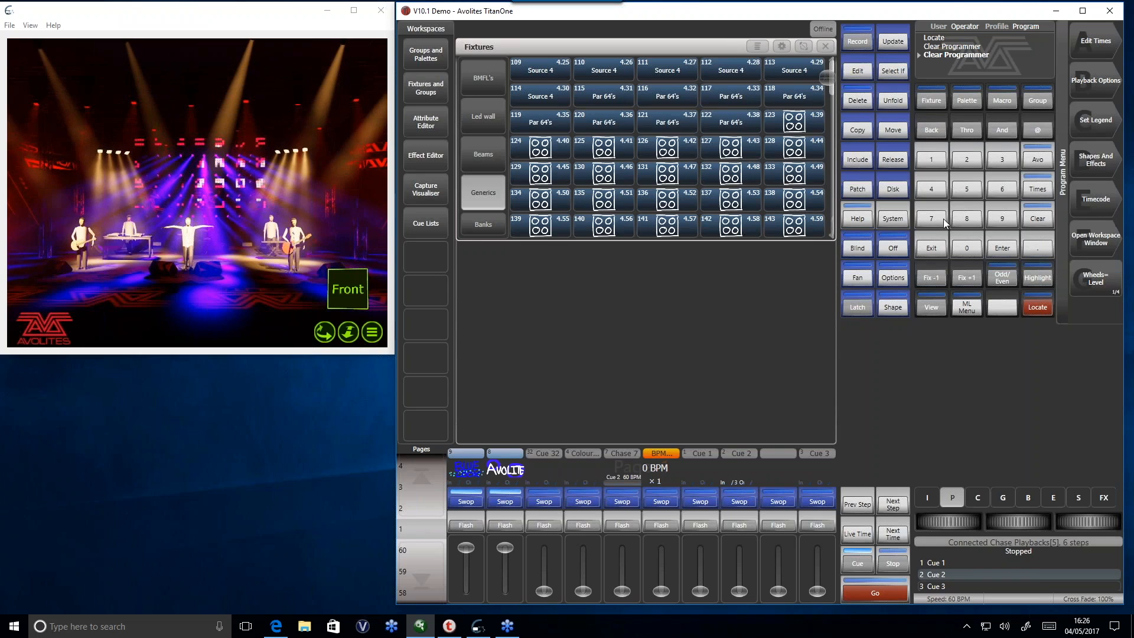
click(895, 161)
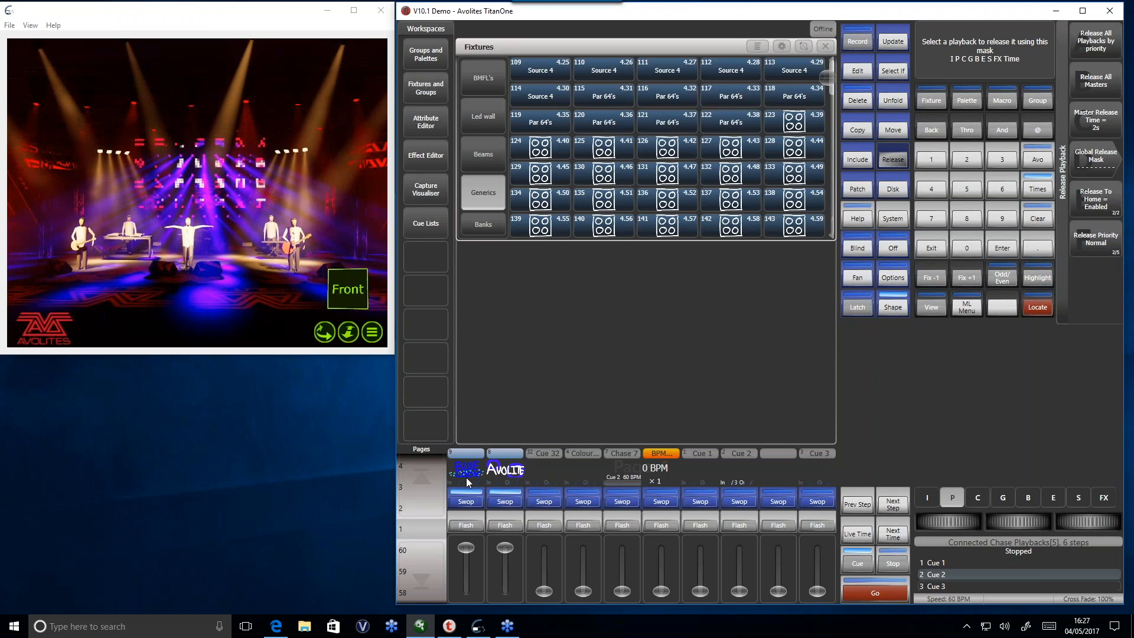
click(1114, 247)
click(1115, 248)
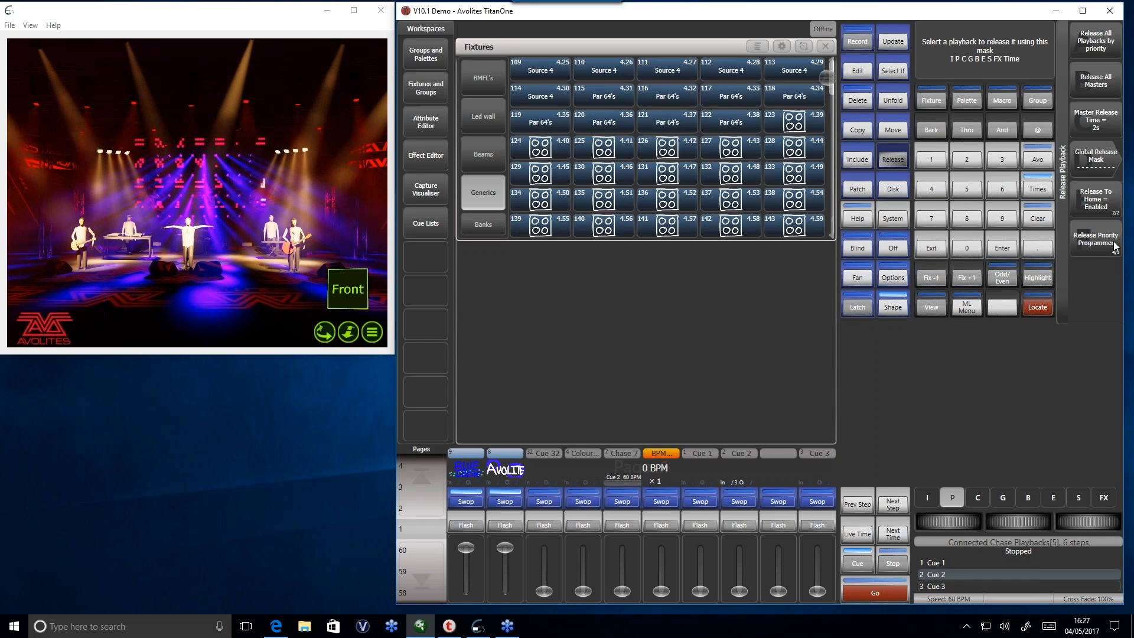
click(1114, 247)
click(1114, 248)
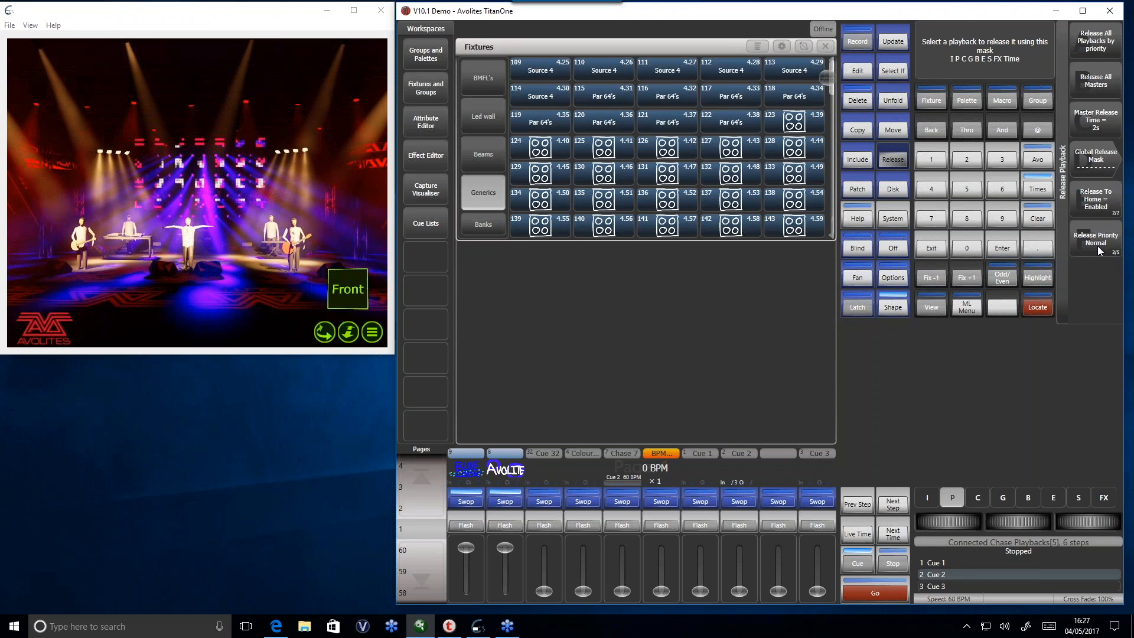
click(1100, 247)
click(1100, 244)
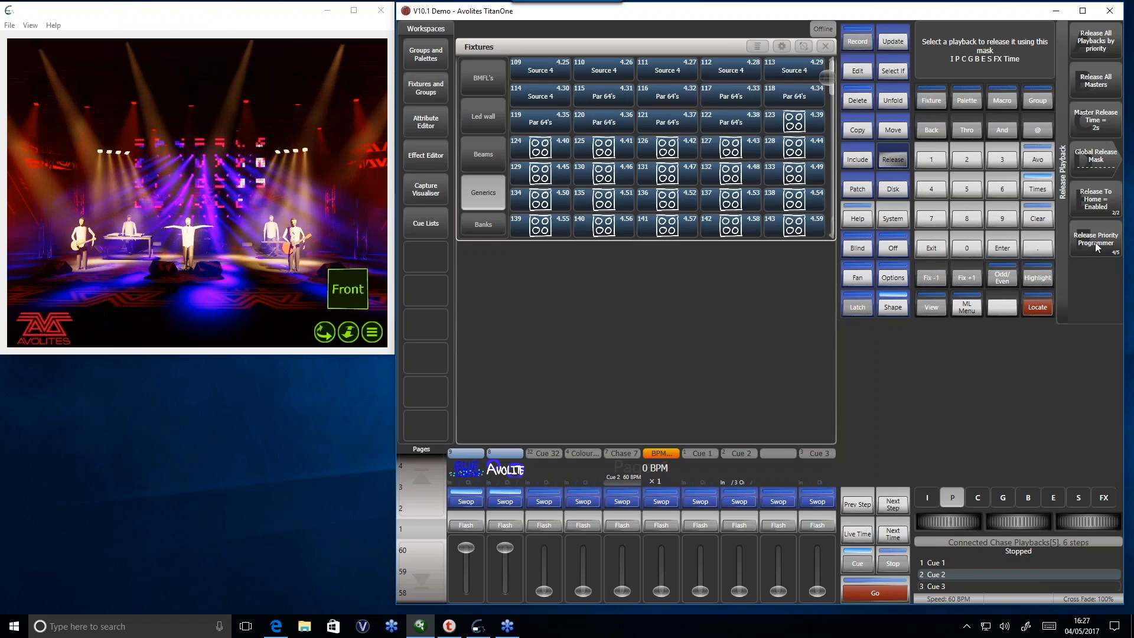
click(1095, 242)
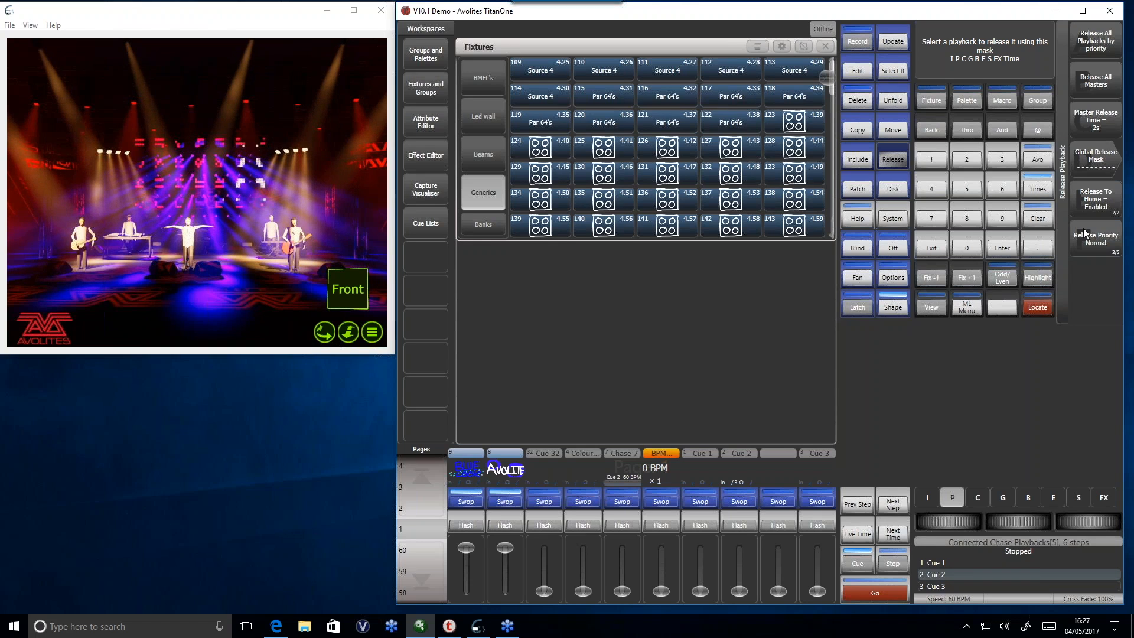
- Release all playbacks by priority and bring down the faders of the first two playbacks
click(1109, 47)
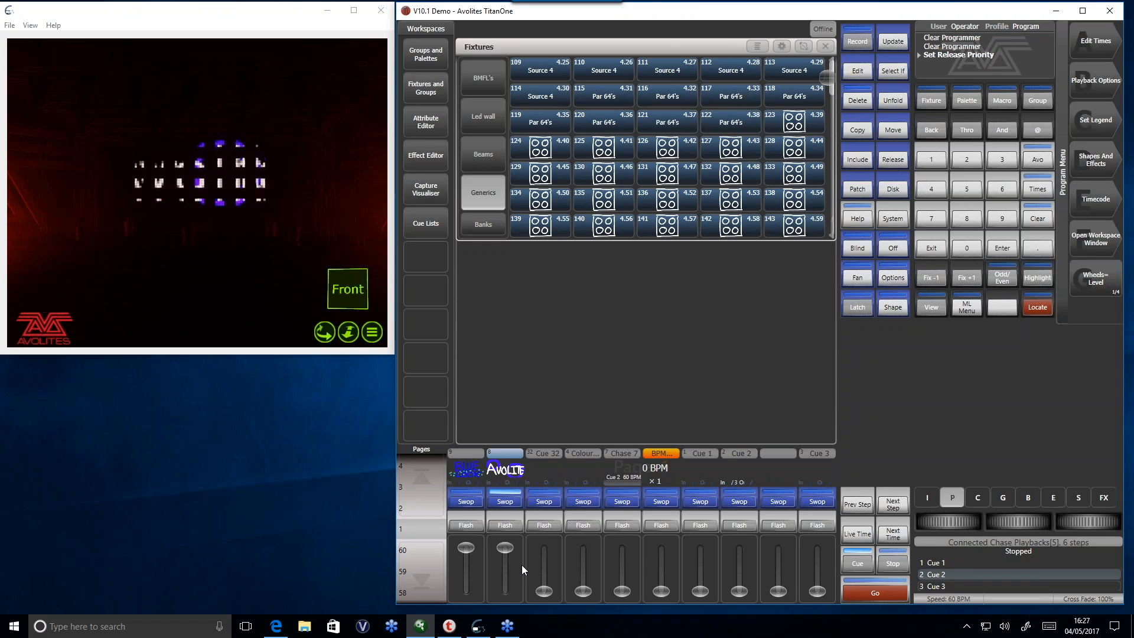
drag(512, 571, 508, 597)
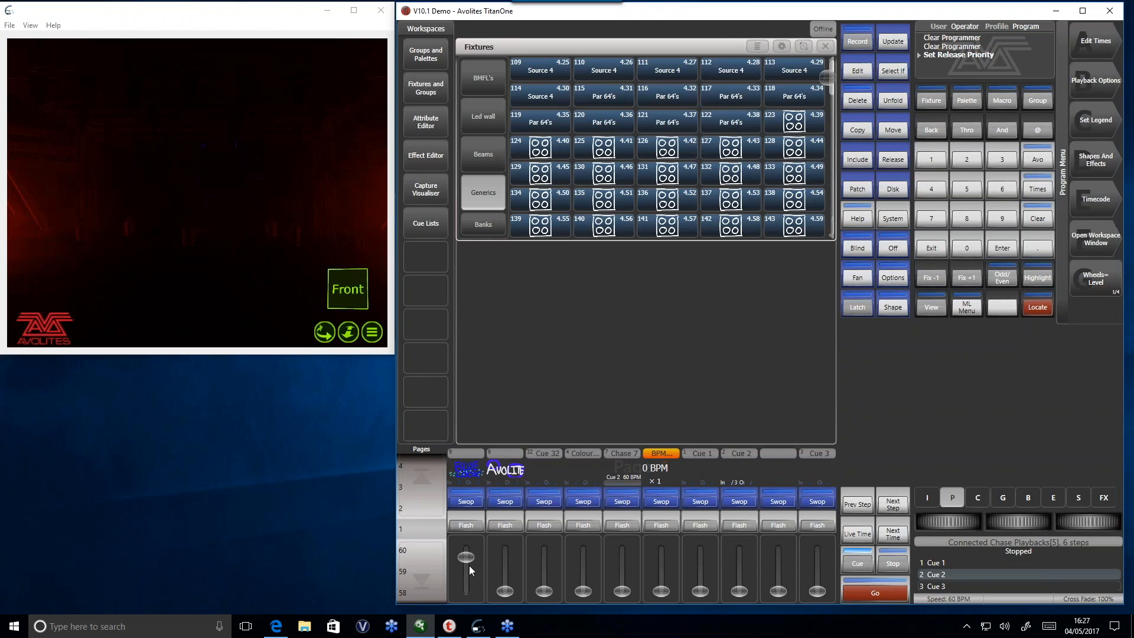
mouse_move(484, 628)
mouse_move(483, 568)
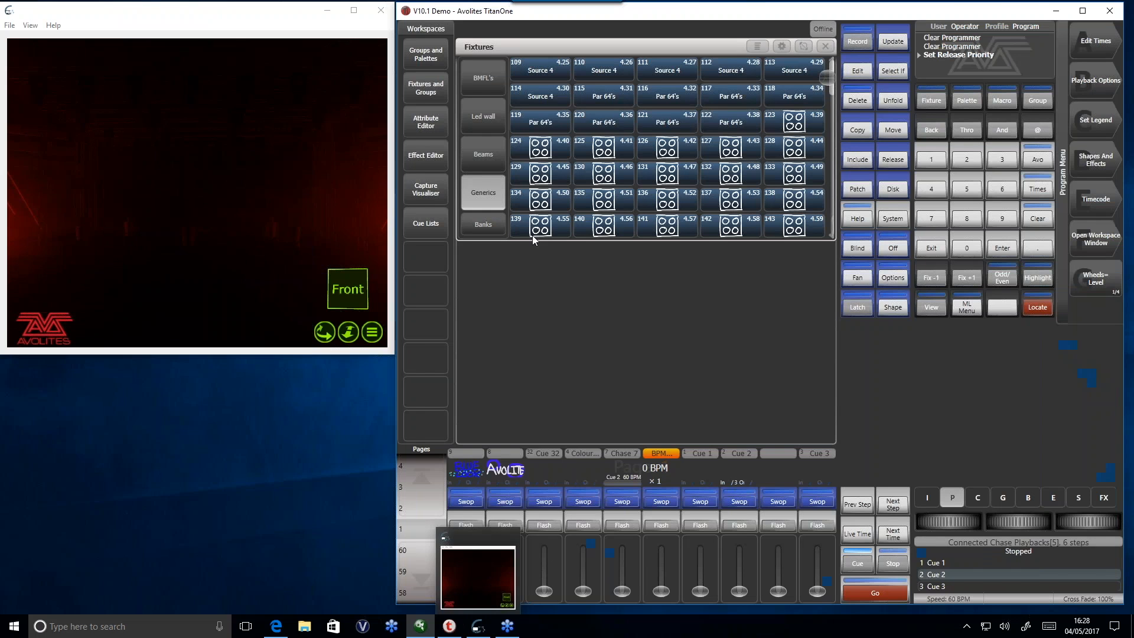
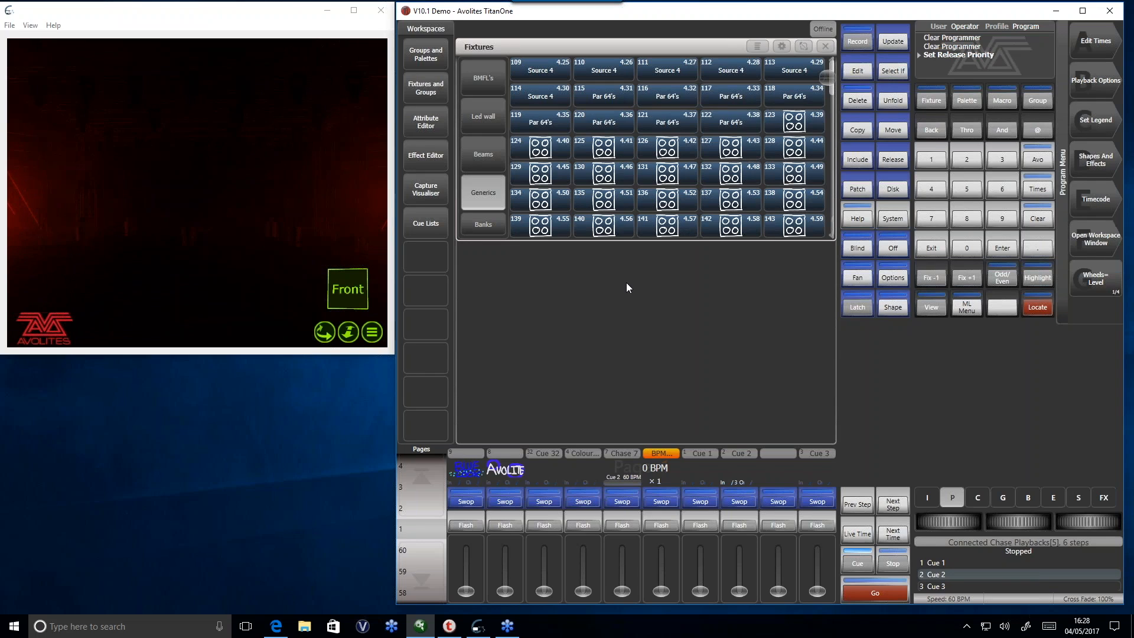
- Raise the Chase 7 fader and the BPM master to about 151 BPM, and open the chase's handle options
drag(624, 583, 628, 526)
drag(664, 586, 666, 568)
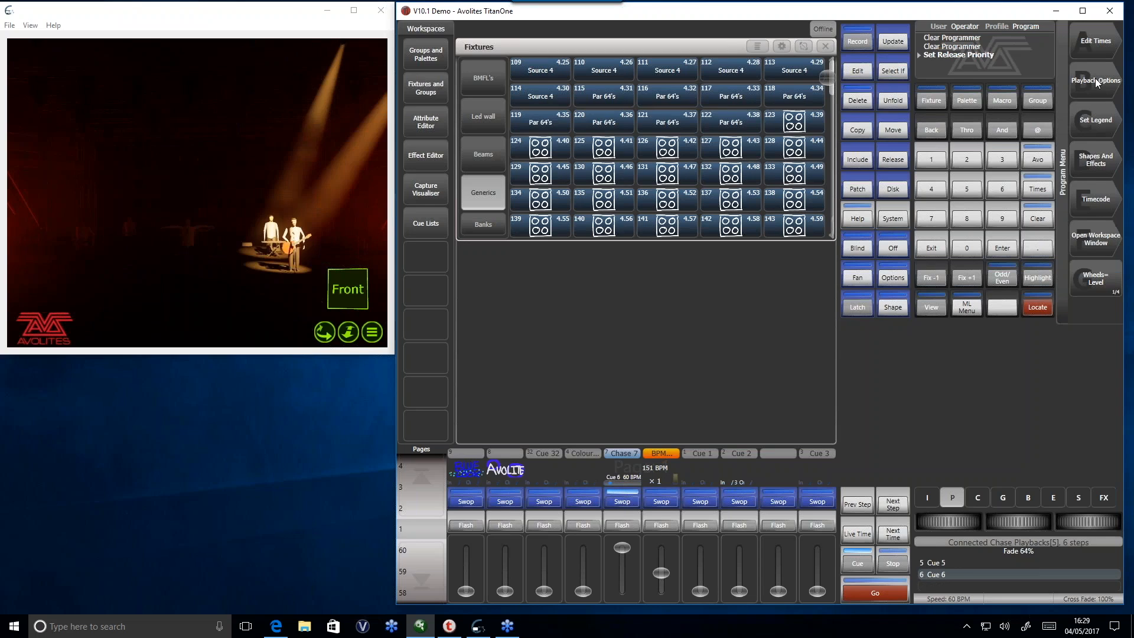
click(637, 466)
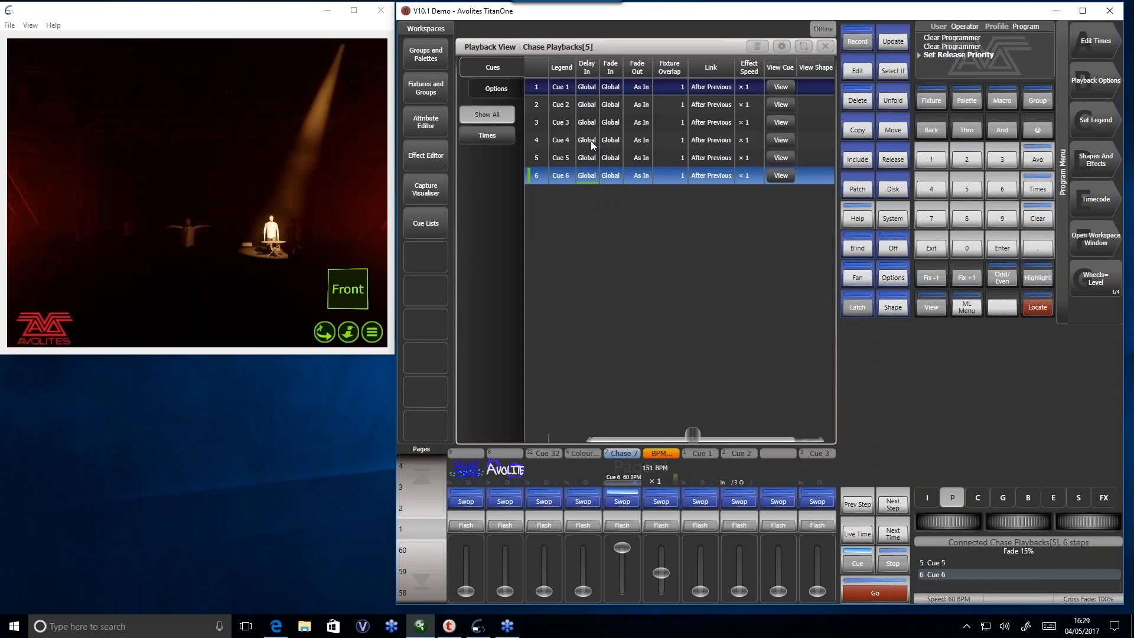
click(499, 91)
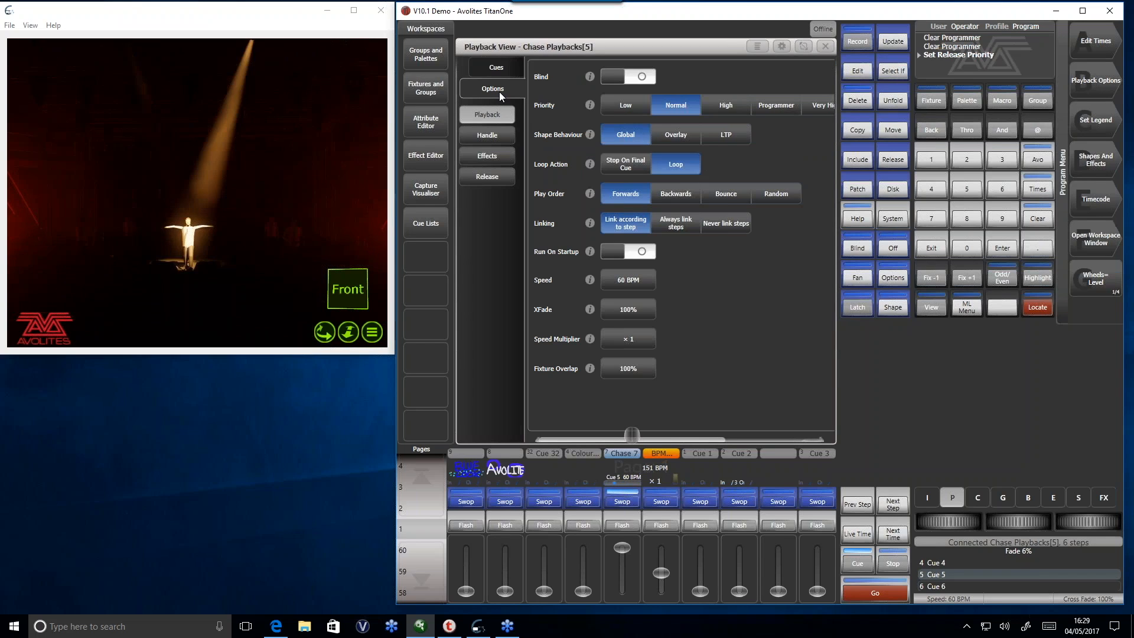
click(496, 133)
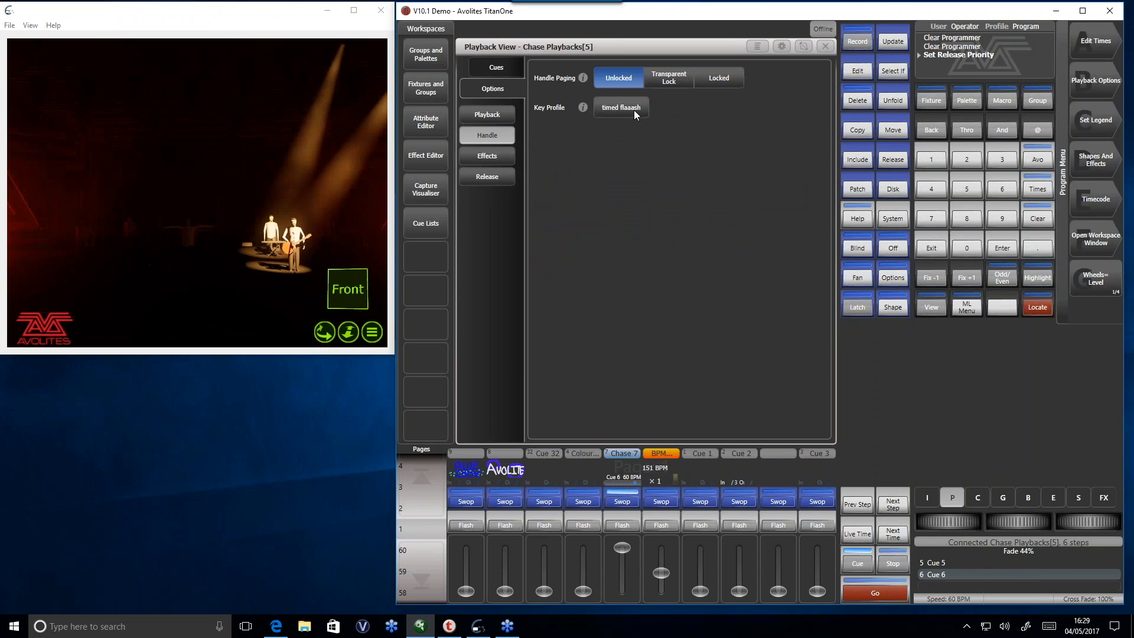
- Add a new key profile named "timed flash v10.1" for the Chase 7 playback
click(633, 112)
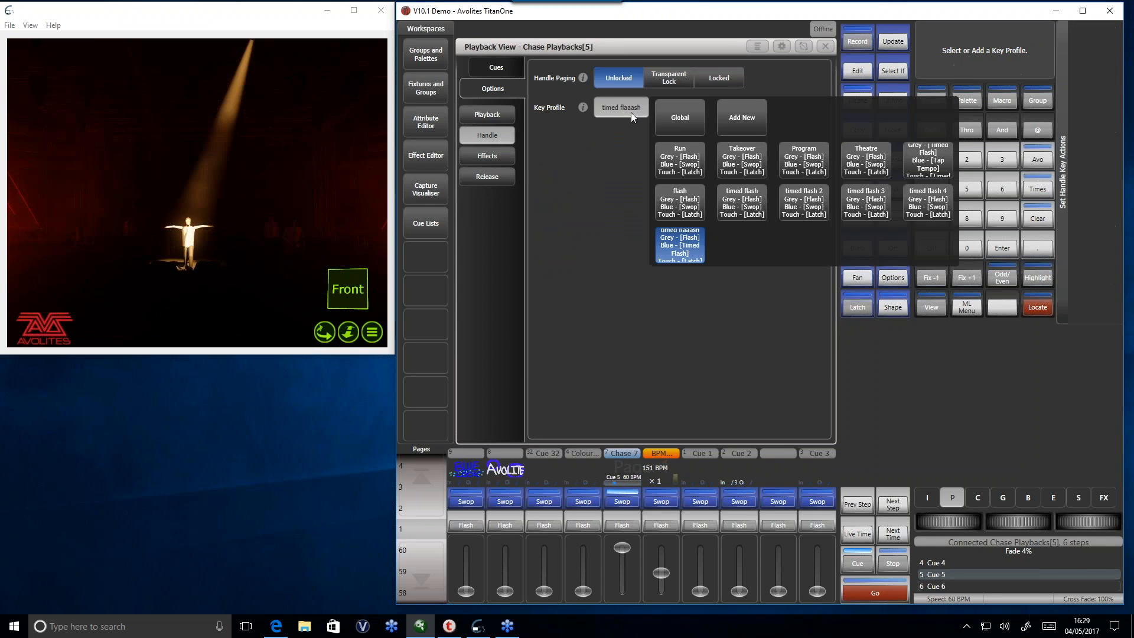
click(753, 118)
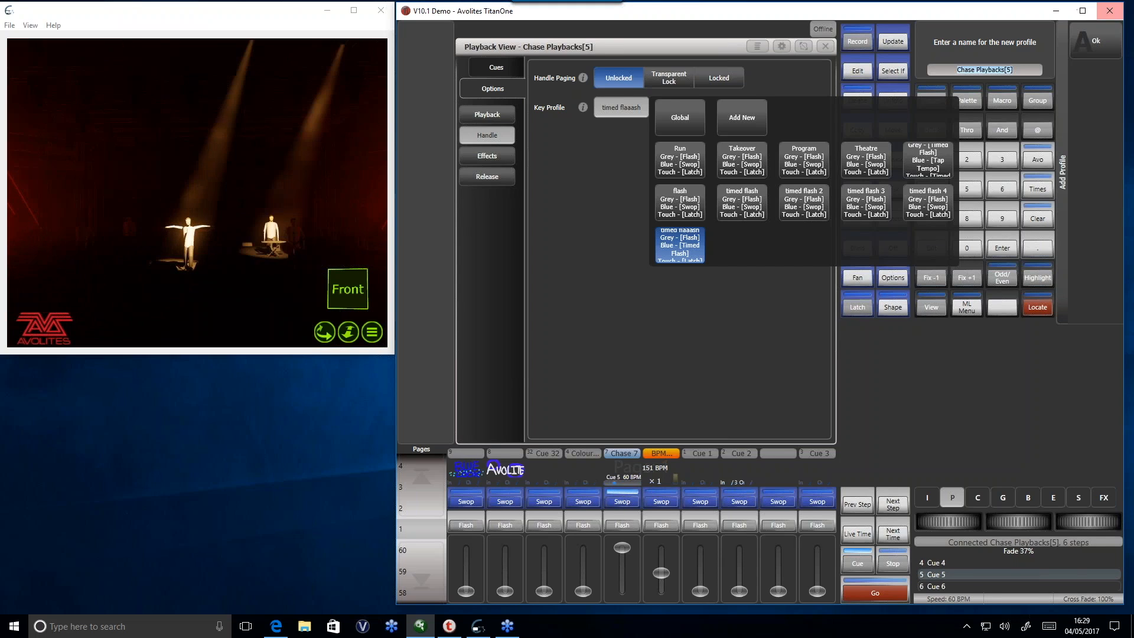
text(time)
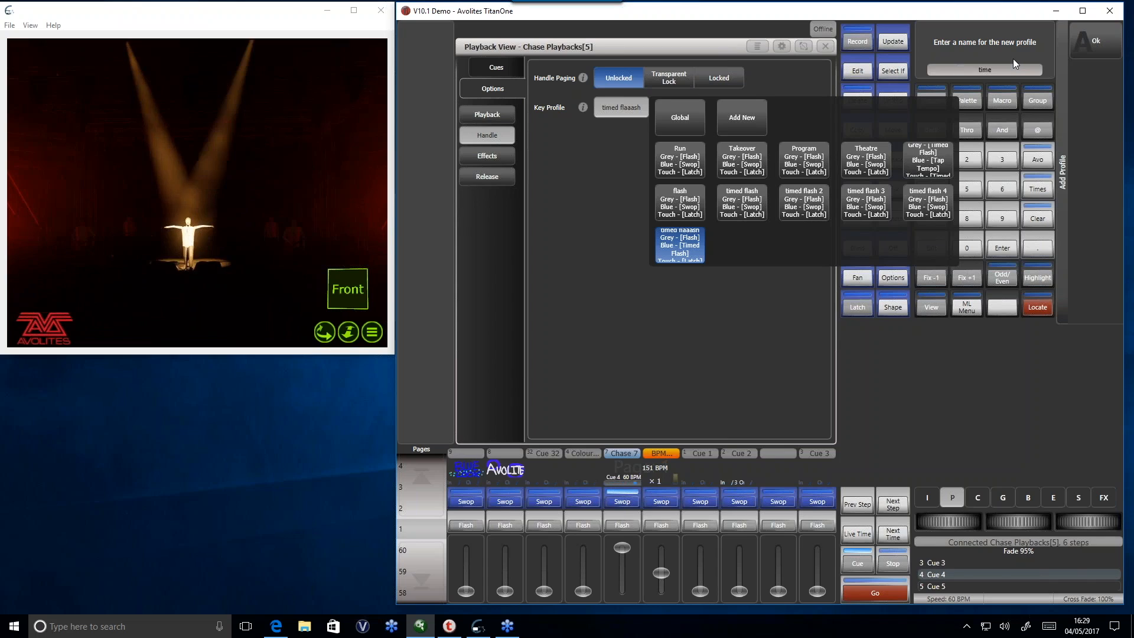
text(d flash v)
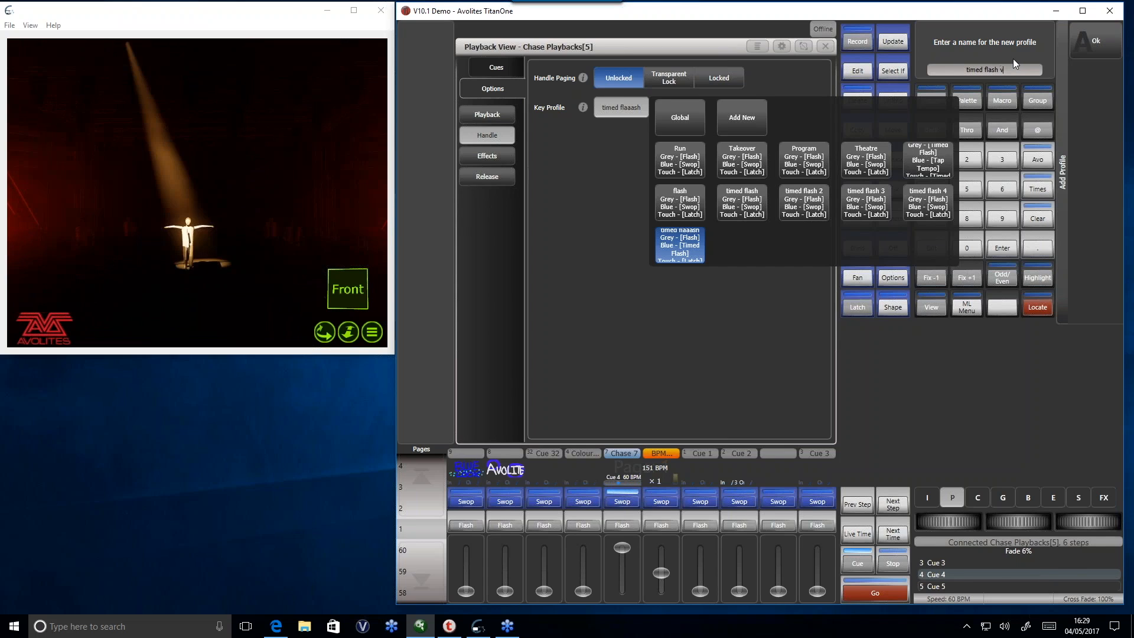
text(10.1)
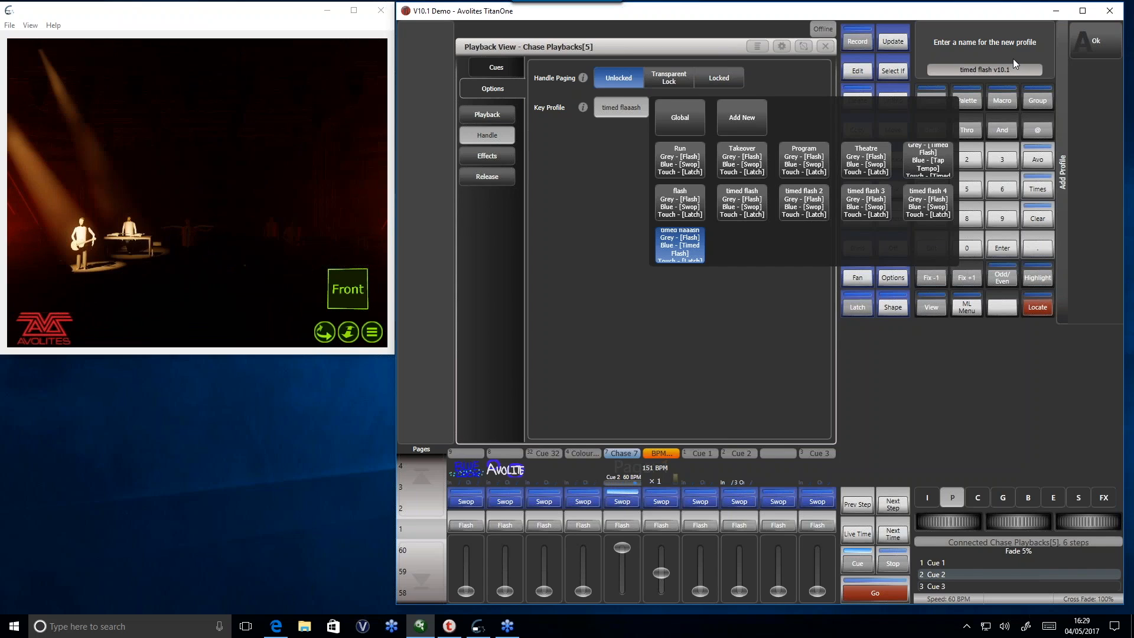
click(1107, 52)
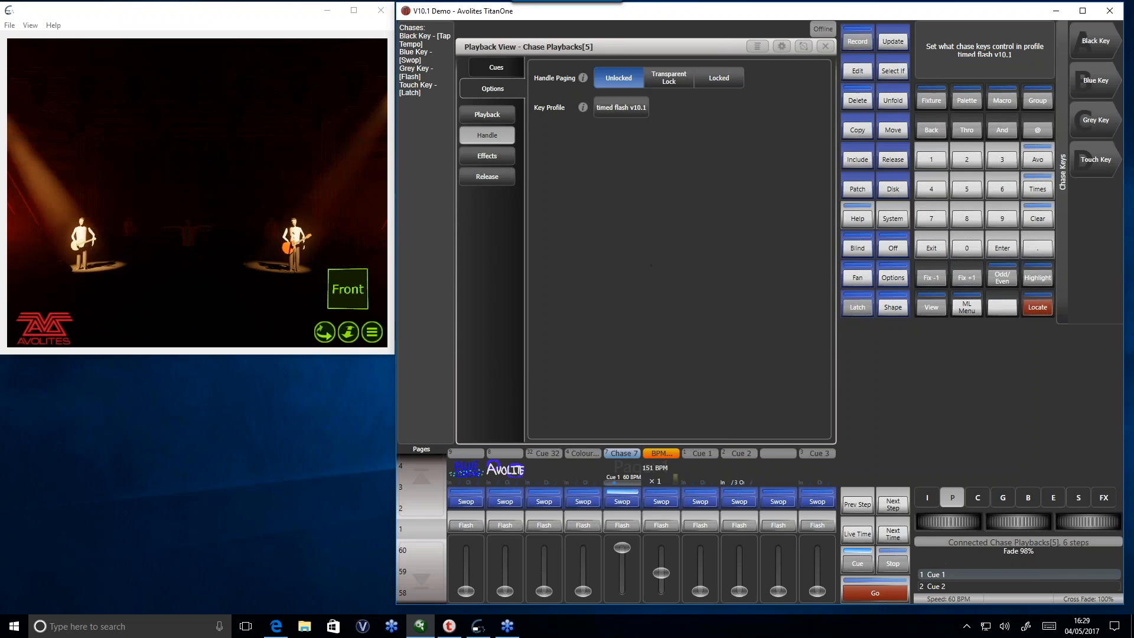
- Set the chase blue key function to Timed Flash in the new profile and exit the key settings
click(1095, 80)
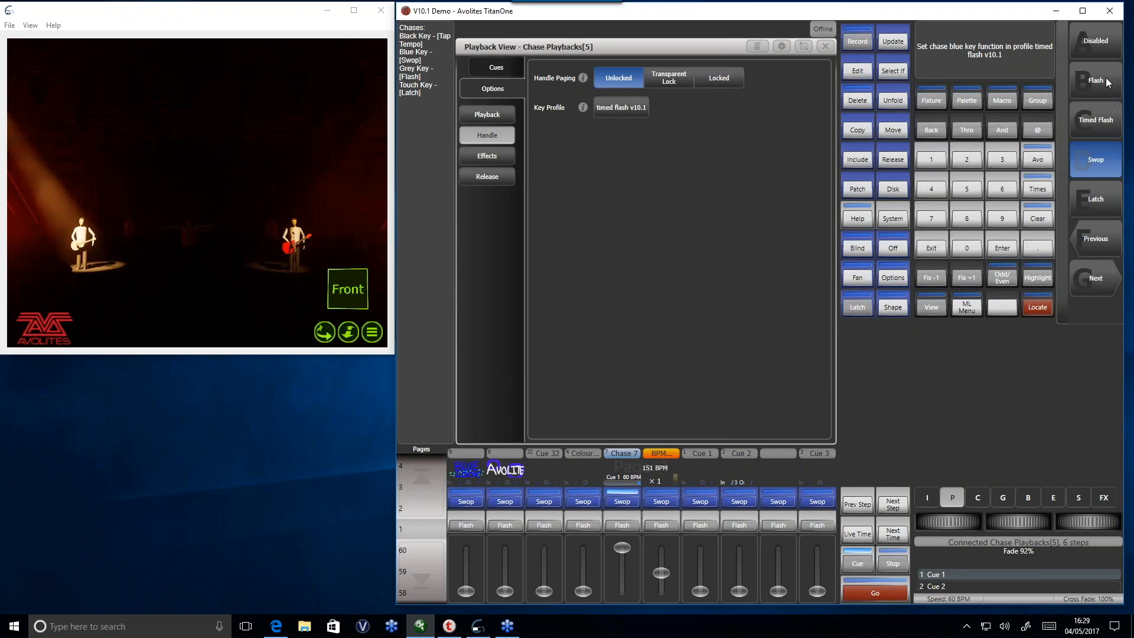
click(1096, 121)
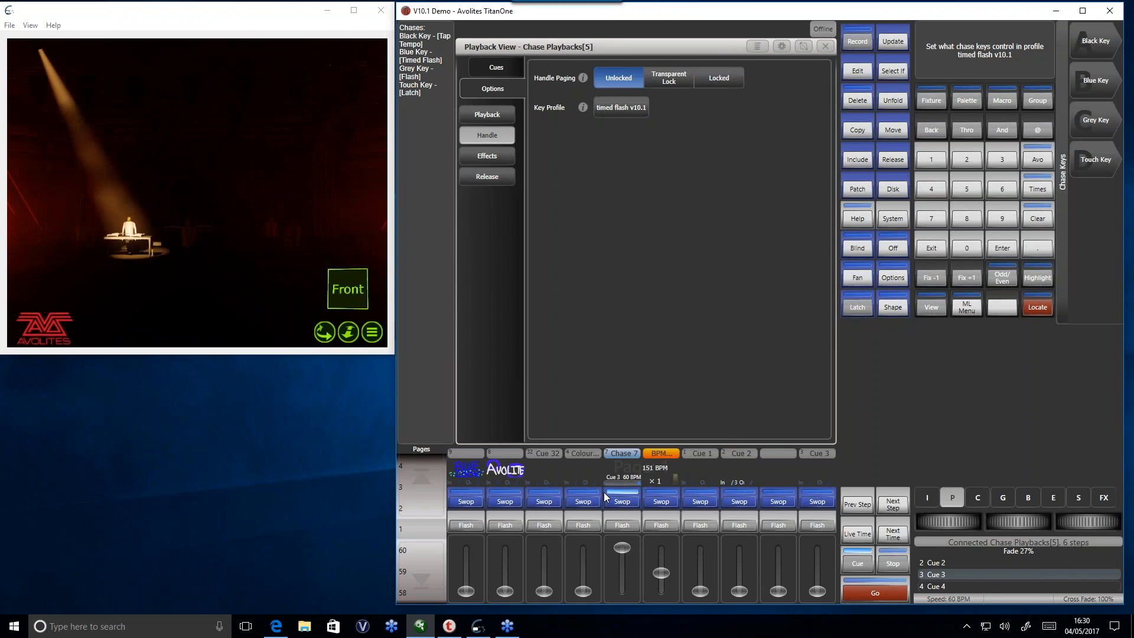
click(936, 248)
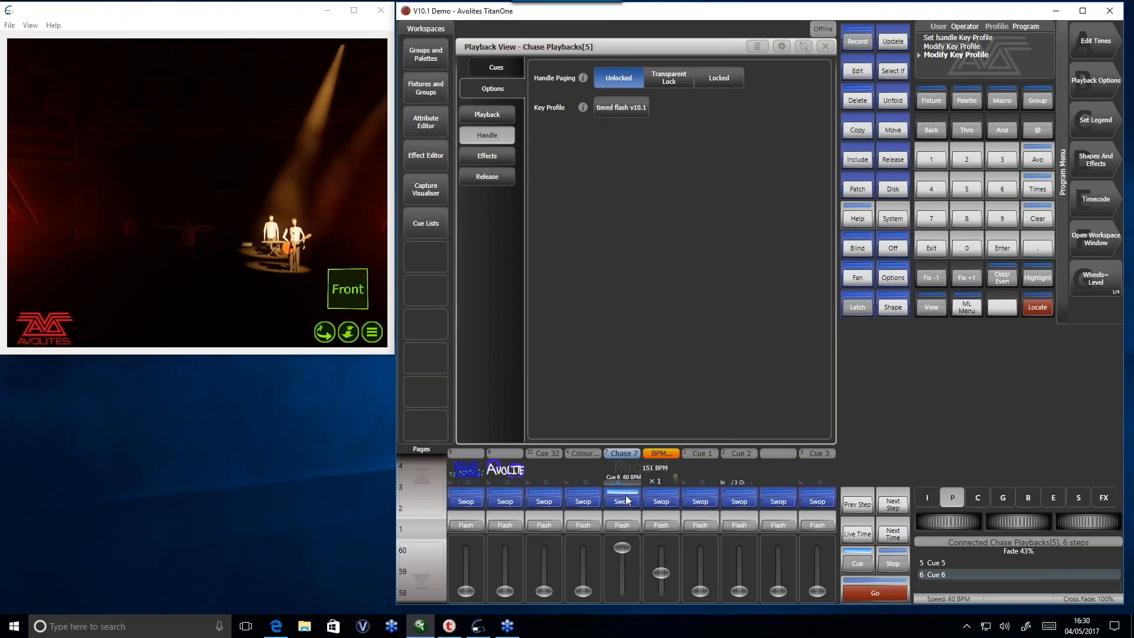
- Set the Flash Fade In time of the Chase 7 playback to 4 seconds and exit its playback options
click(1093, 82)
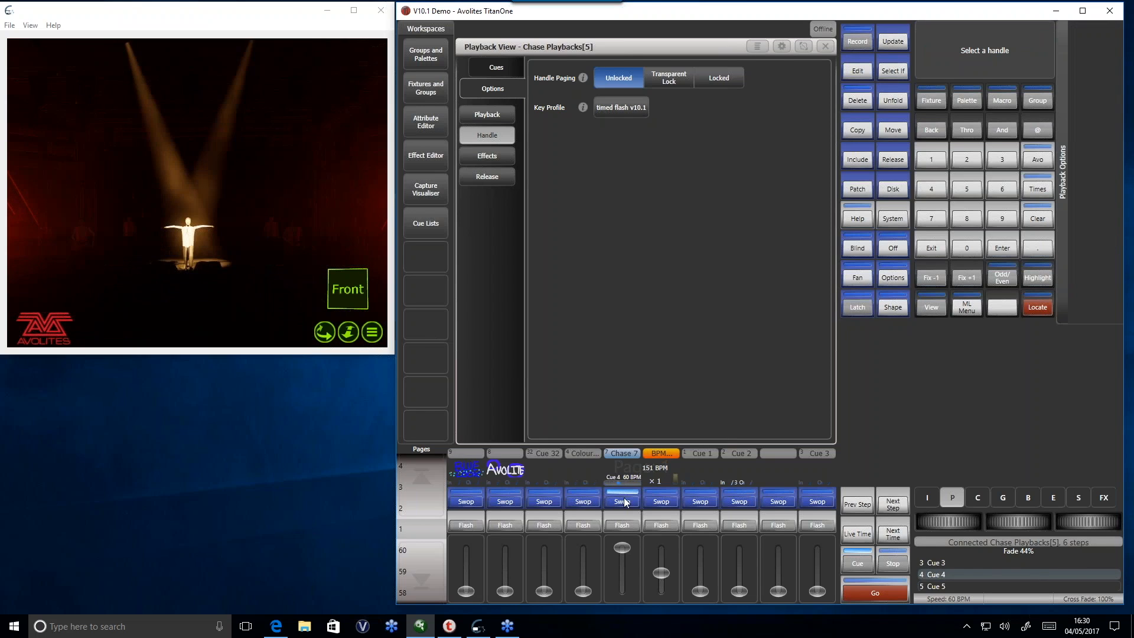
click(622, 469)
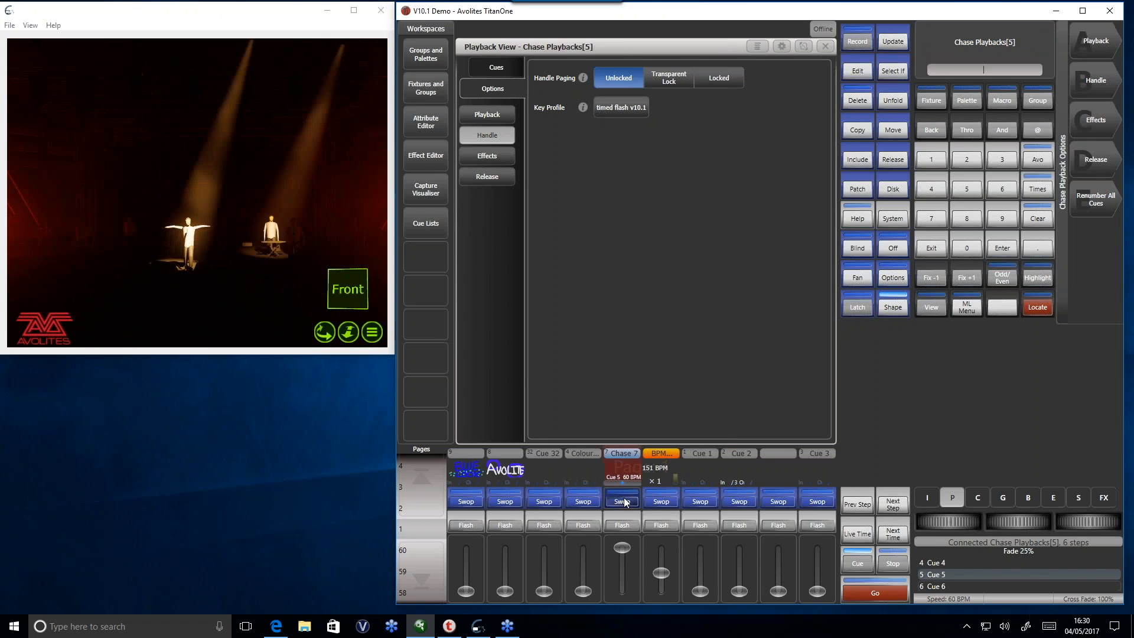
click(1093, 48)
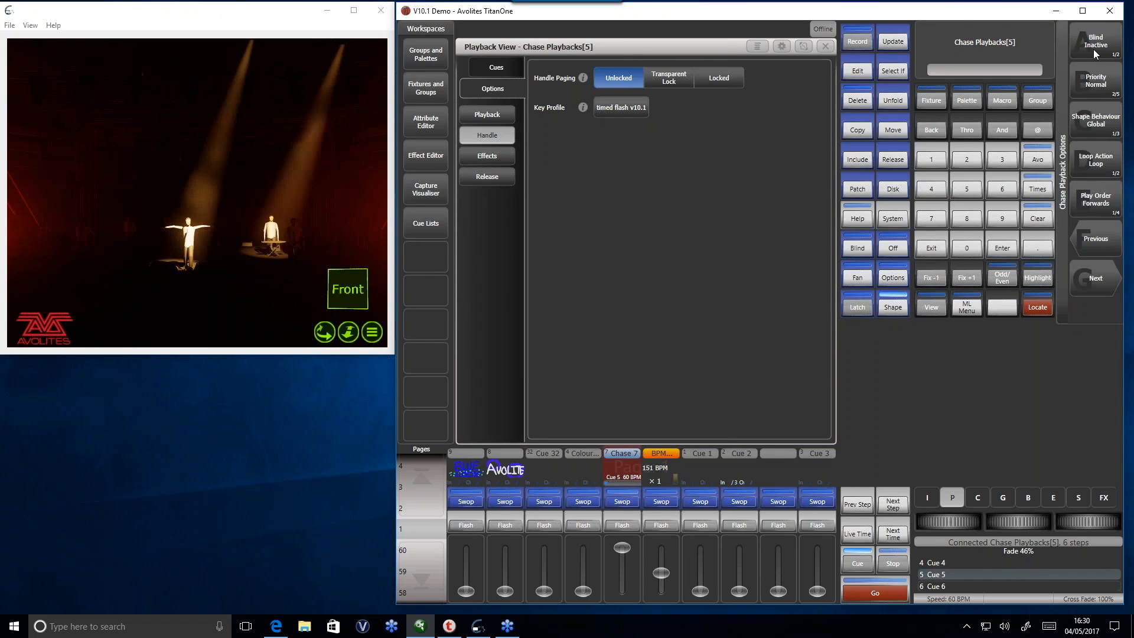
click(1087, 269)
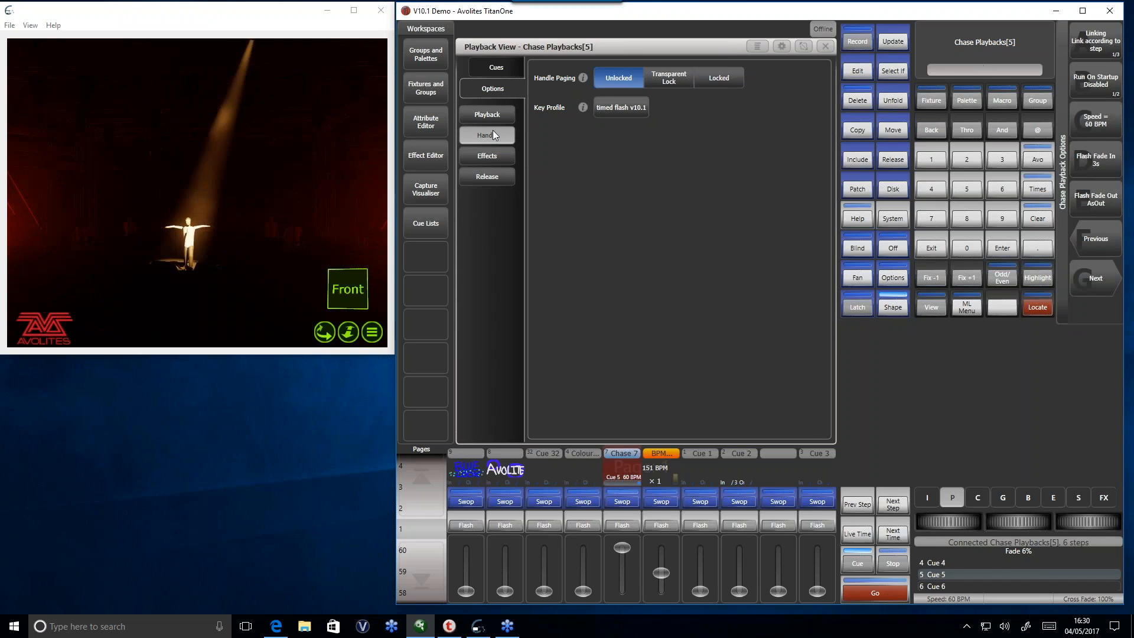
click(487, 113)
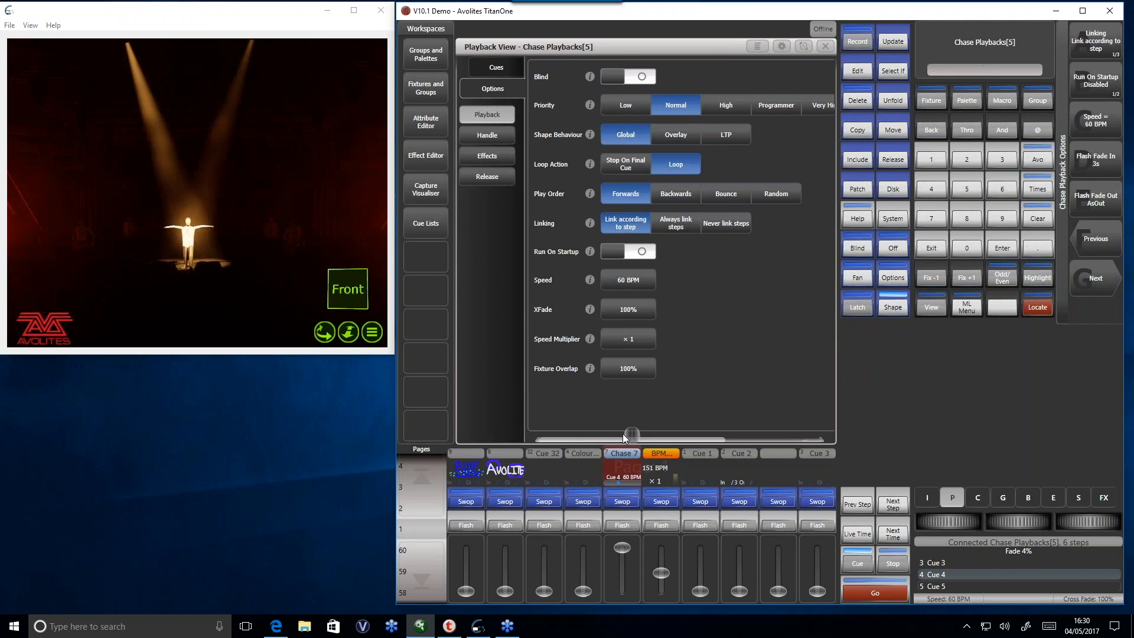
drag(621, 433, 698, 434)
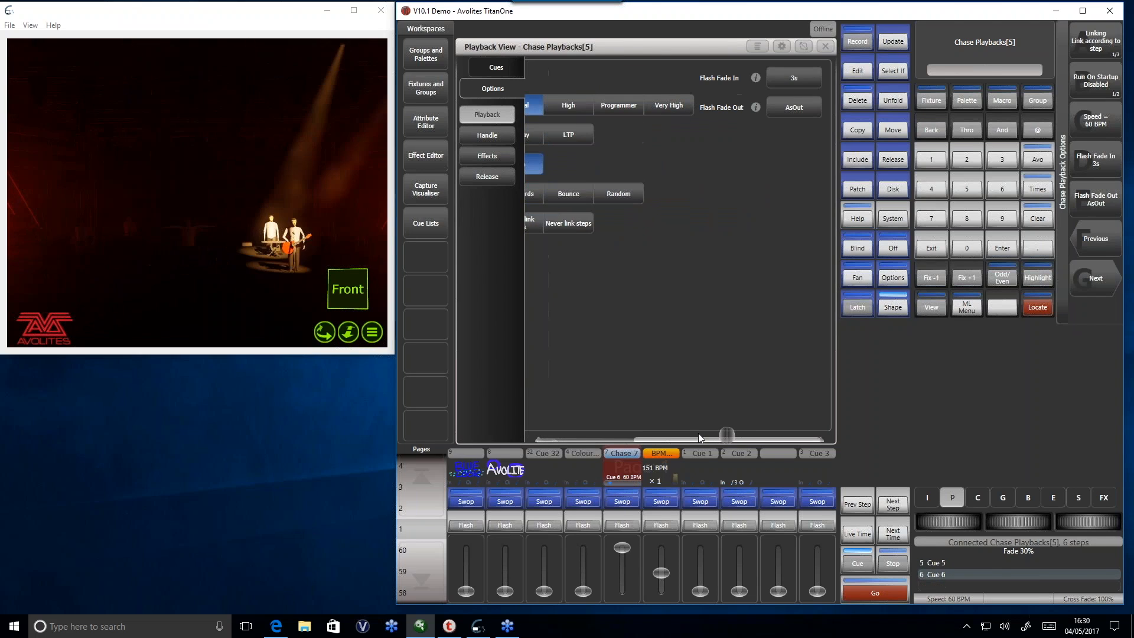
click(800, 80)
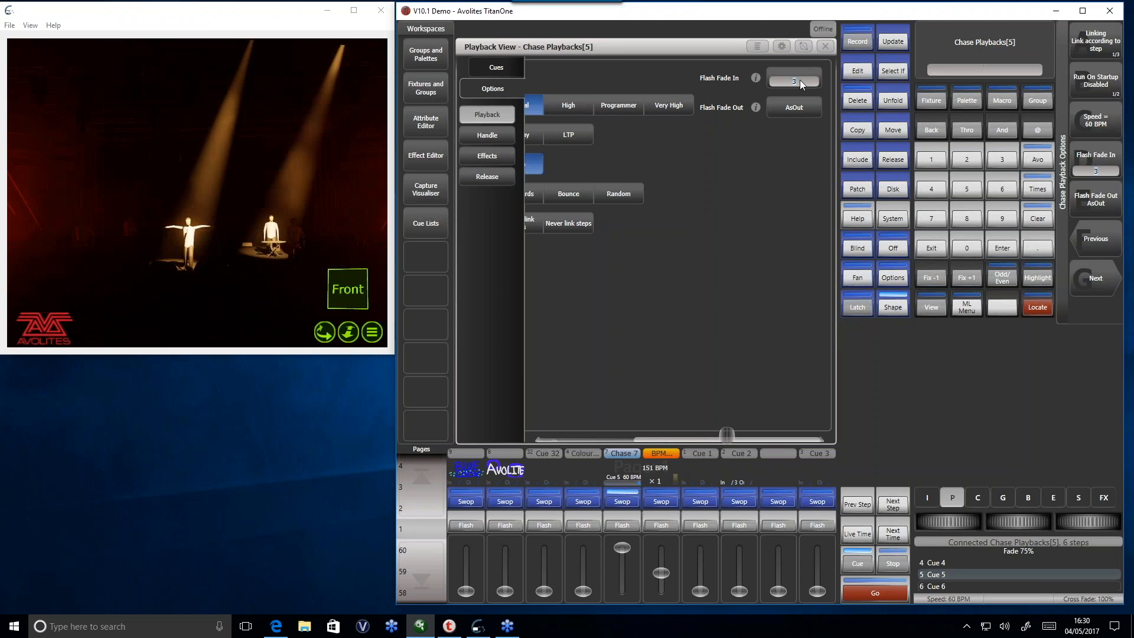
click(1098, 164)
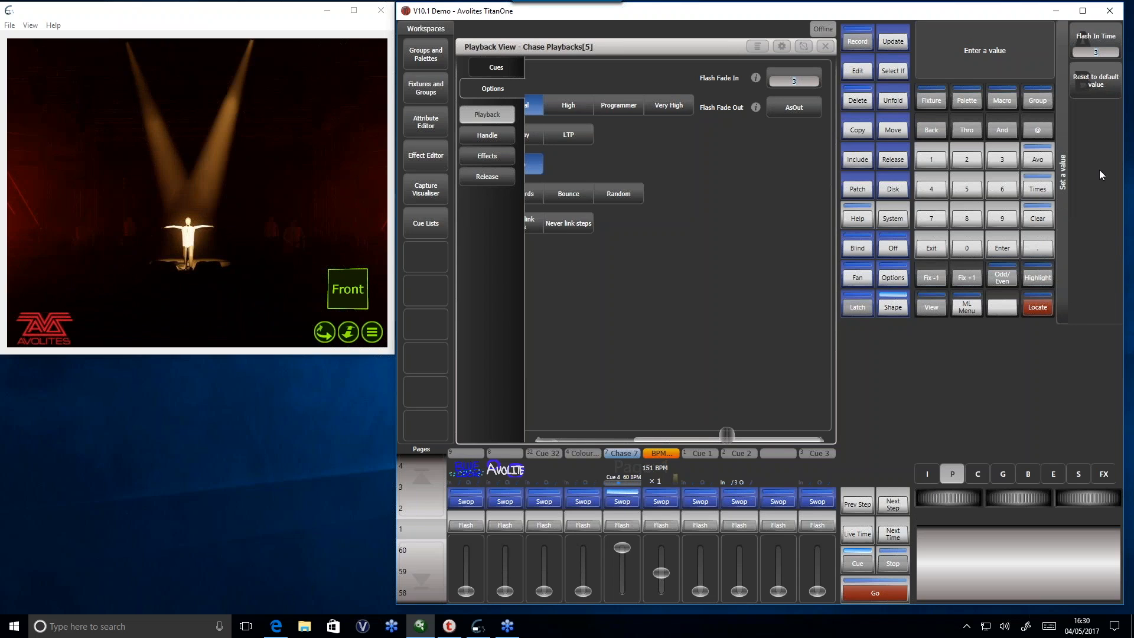
text(4)
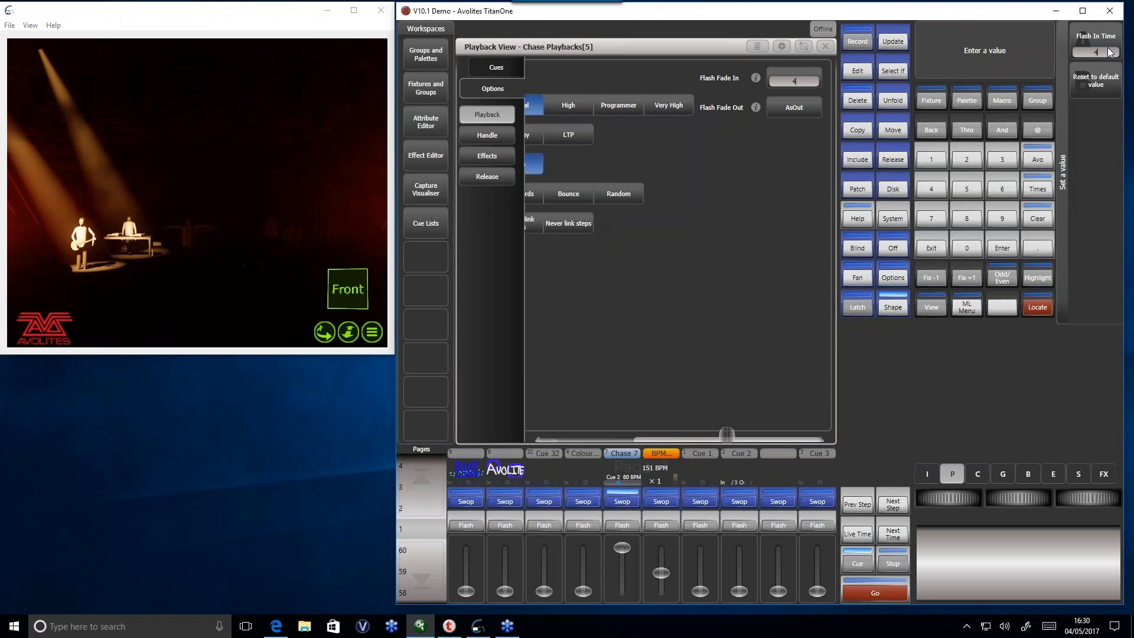
key(Return)
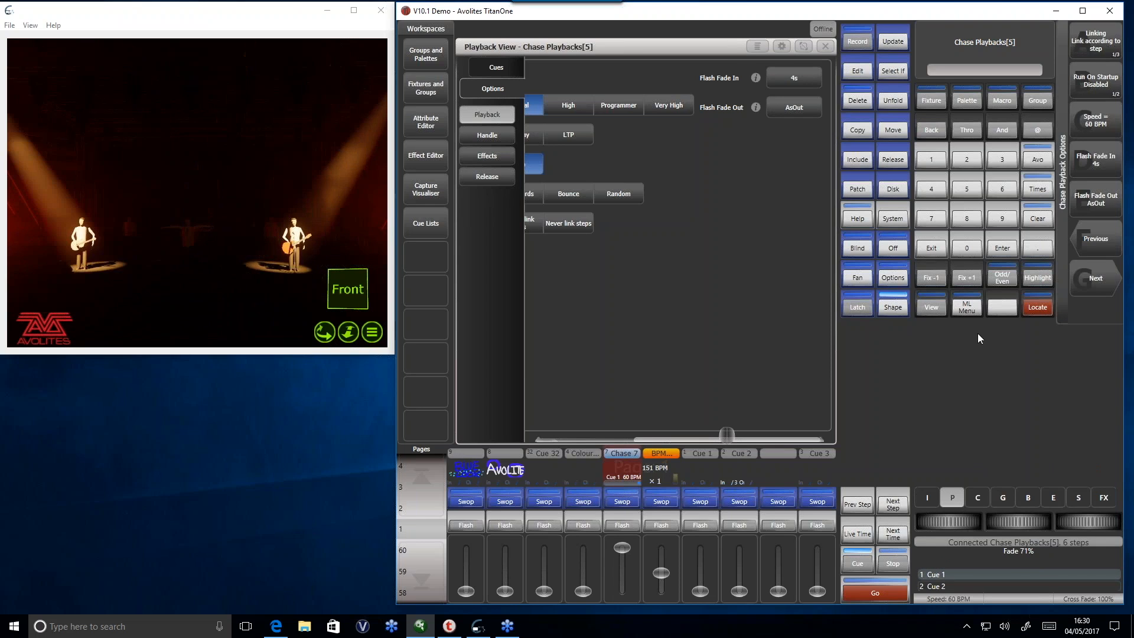
click(932, 248)
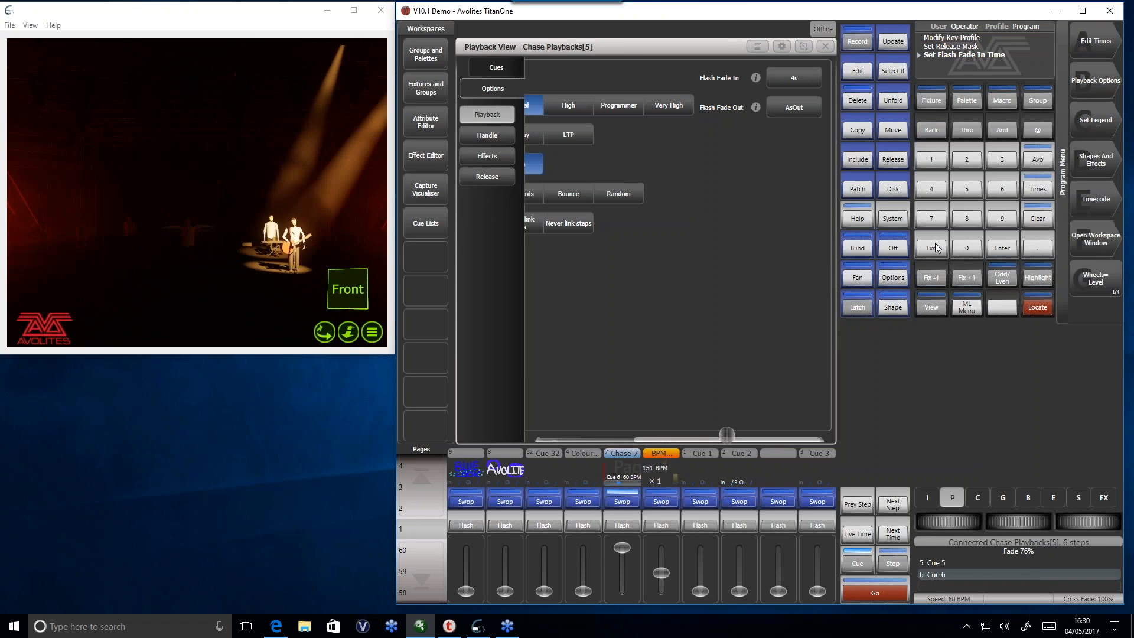
- Lower the Chase 7 fader and test the timed flash with the chase's blue key
drag(625, 551, 629, 604)
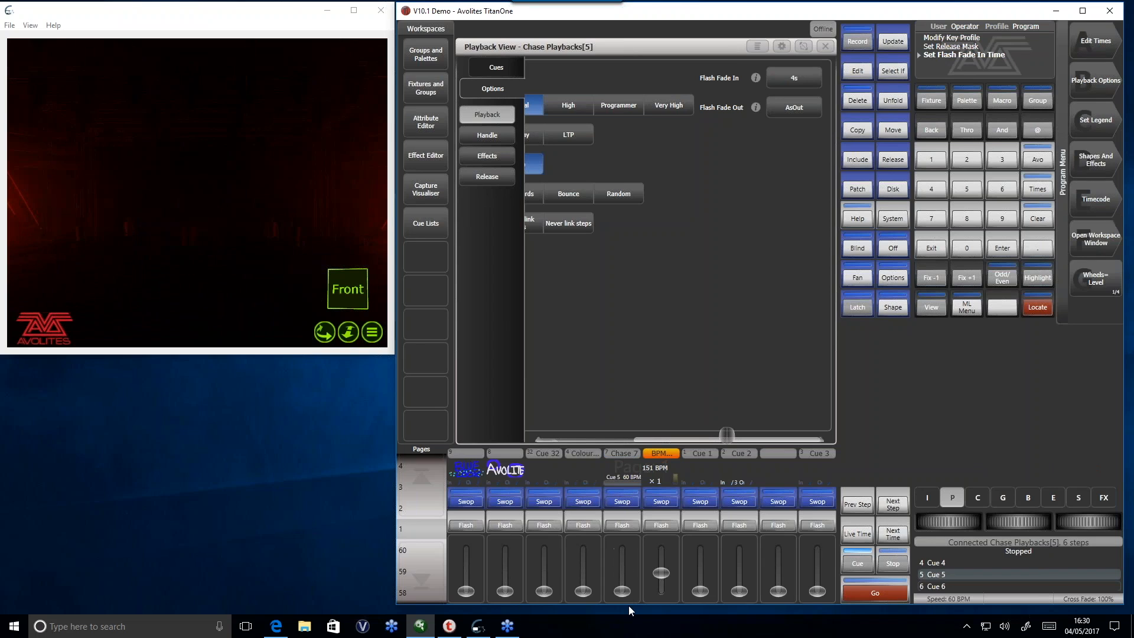
click(625, 501)
click(625, 502)
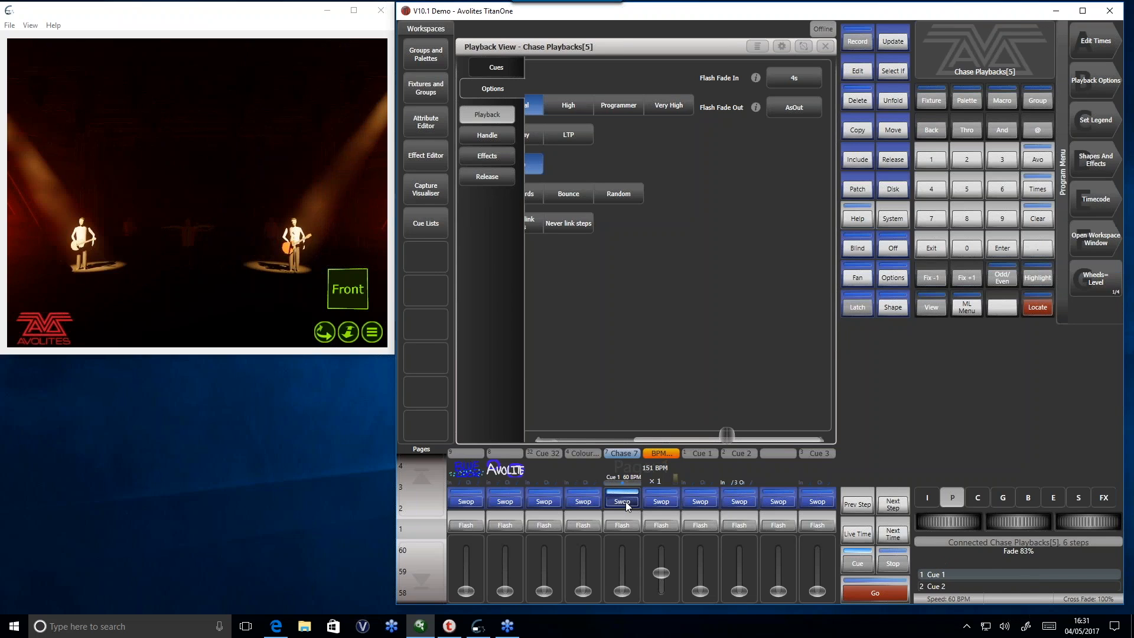
drag(625, 501, 667, 508)
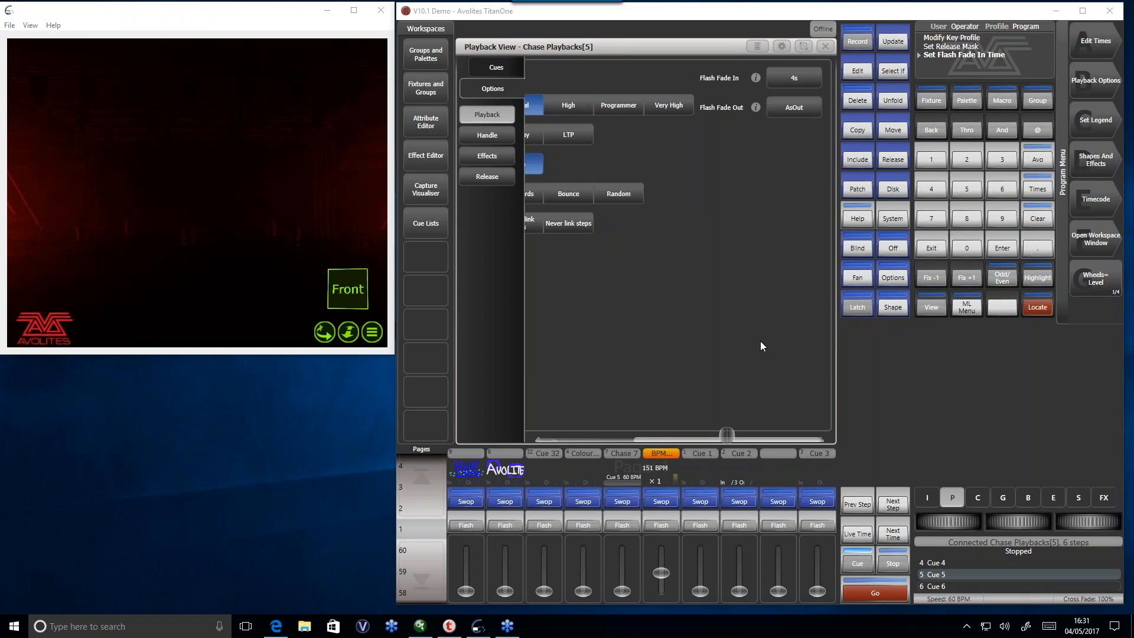
- Close the Chase 7 playback view and bring the BPM master down to 0 BPM
click(825, 47)
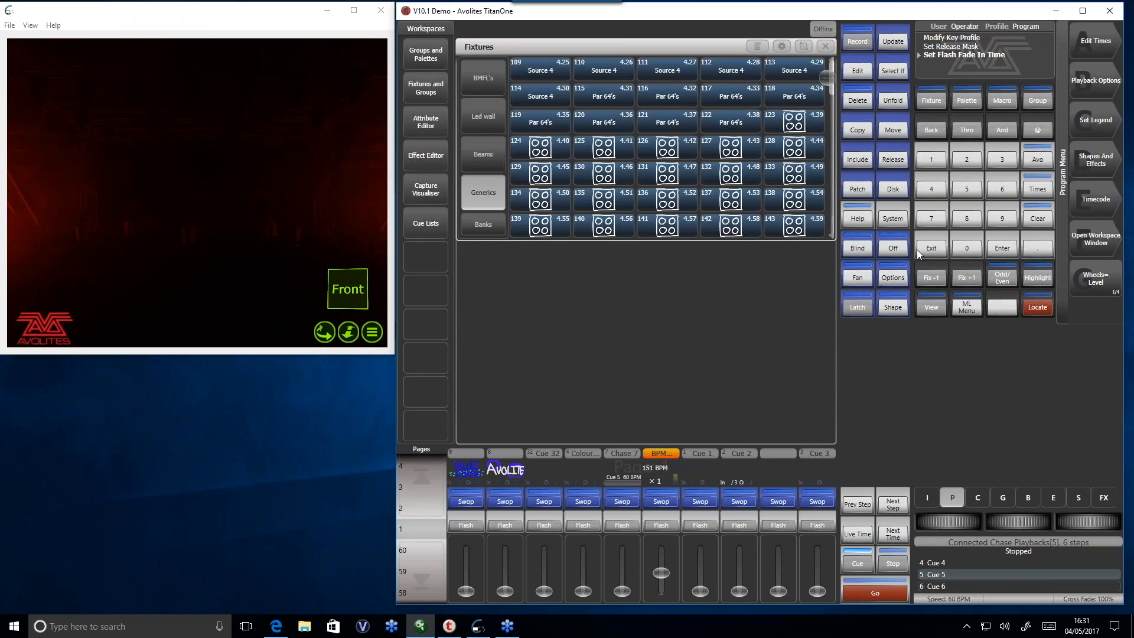
drag(664, 591, 666, 602)
- Create a Scene Master on the vacant handle between Cue 2 and Cue 3, and exit the master assignment
click(858, 42)
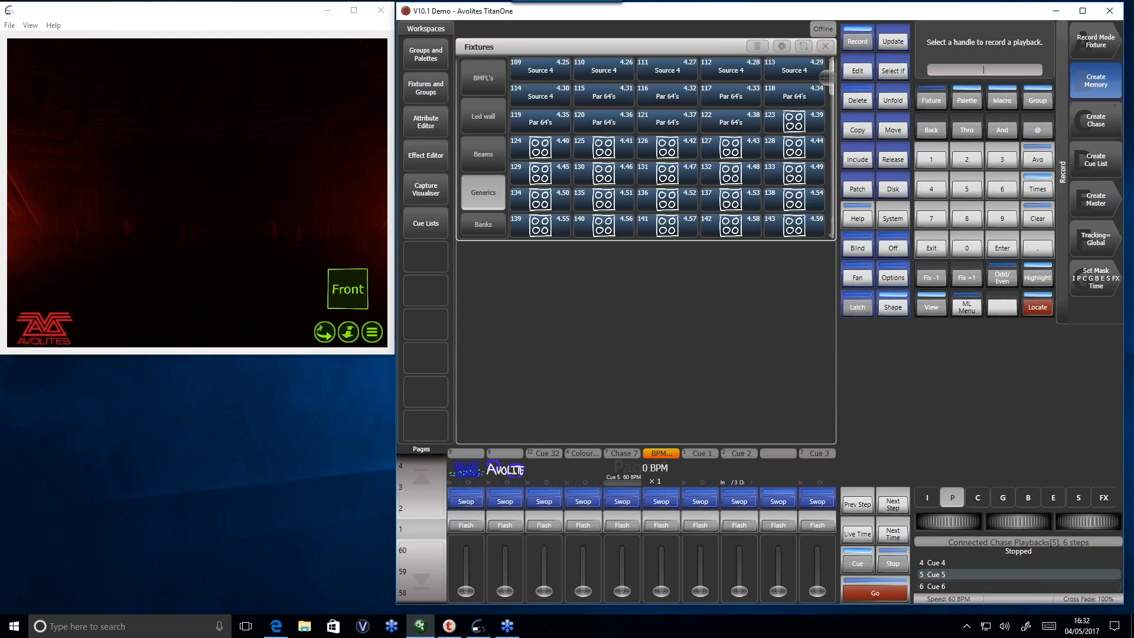
click(1100, 201)
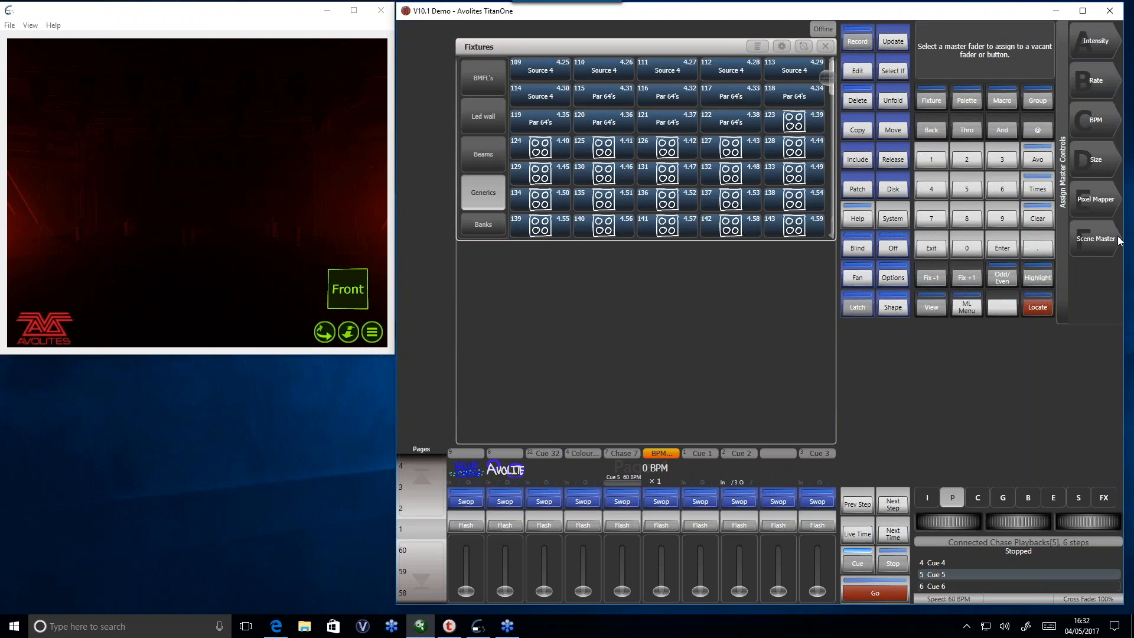
click(1084, 246)
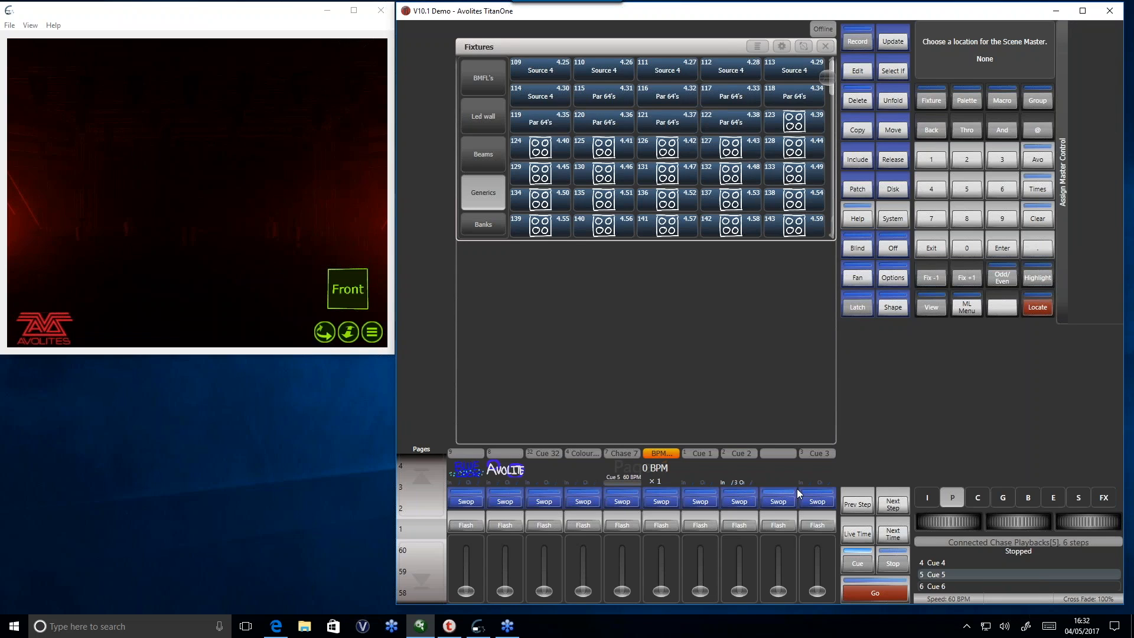
click(782, 498)
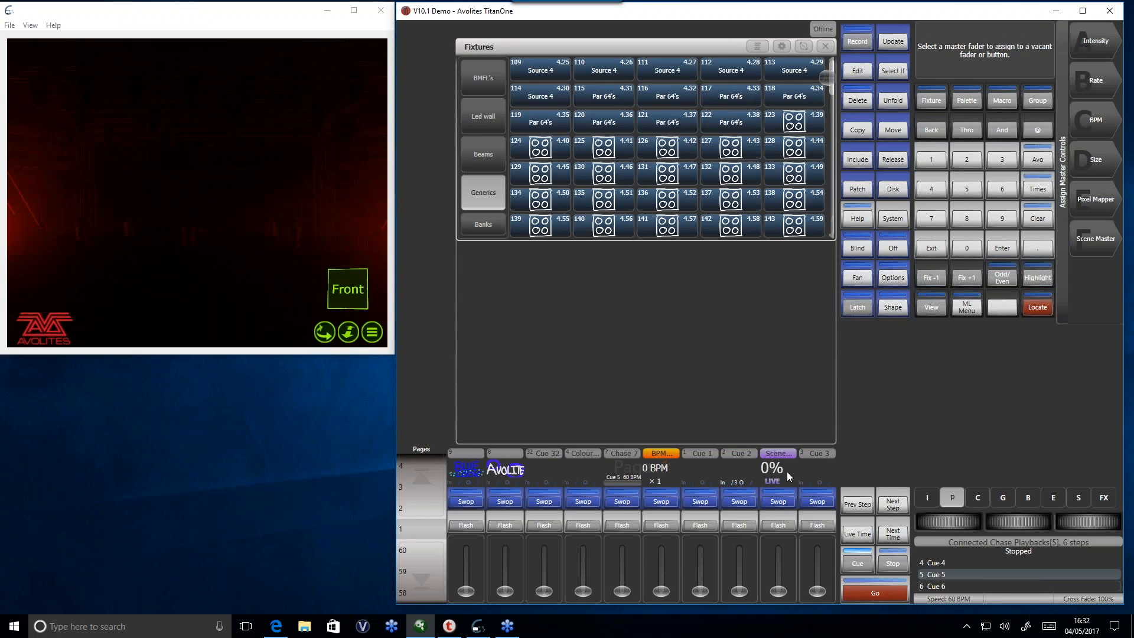
click(941, 249)
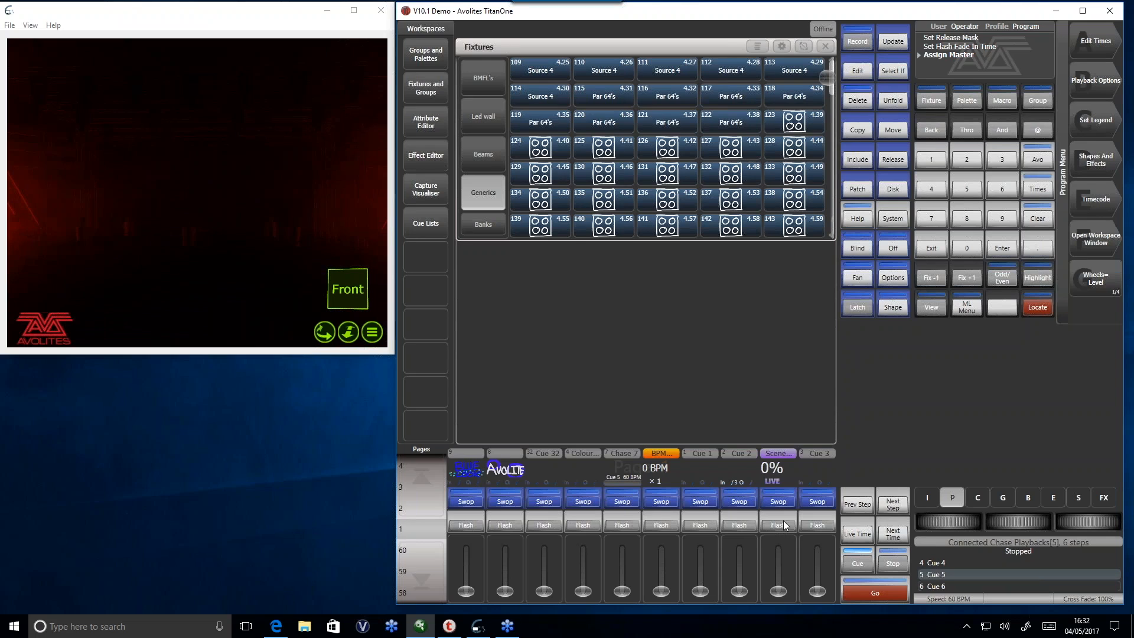
- Raise the first playback's fader and switch the Scene Master from Live to Preset mode
drag(470, 591, 466, 530)
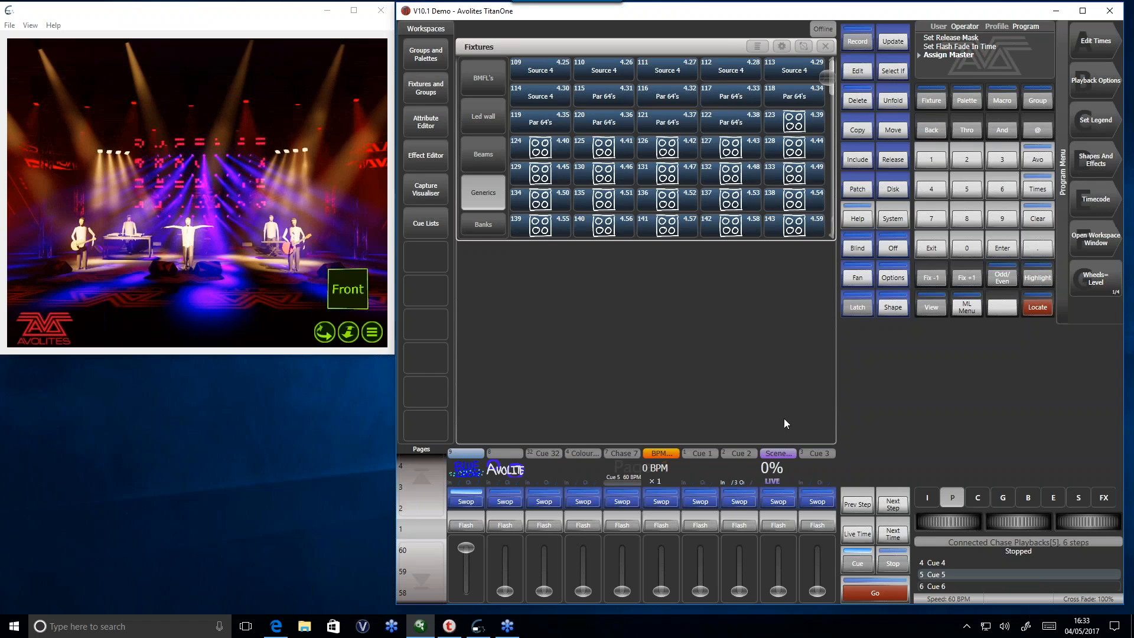
click(779, 500)
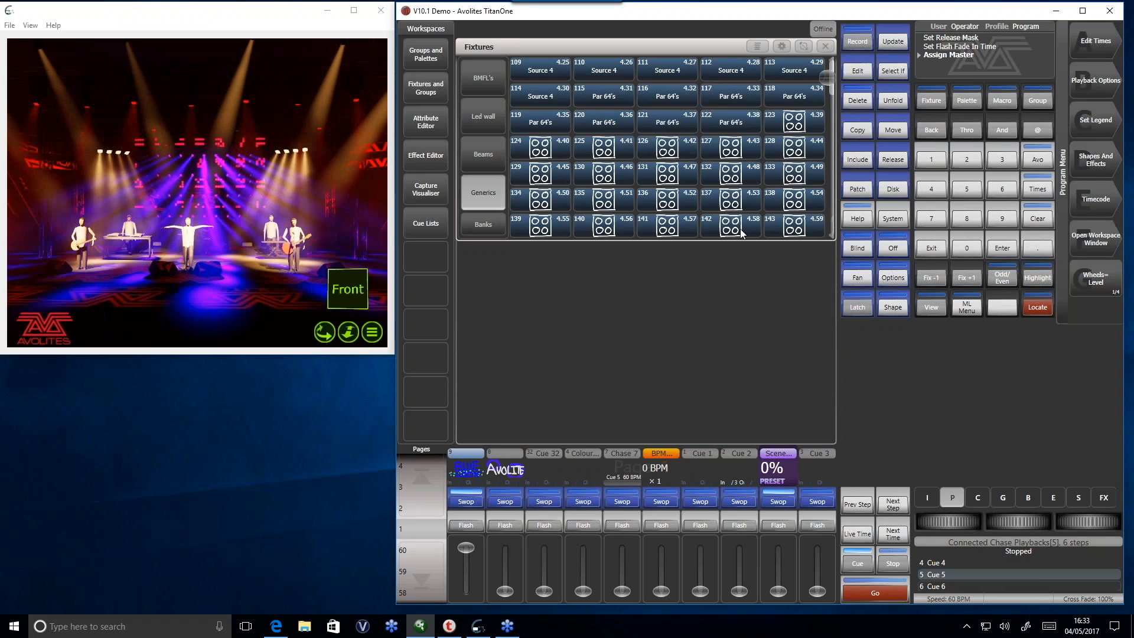
- Show the groups and palettes workspace, and preset the Avolite playback with Chase 7 at 137 BPM
click(444, 57)
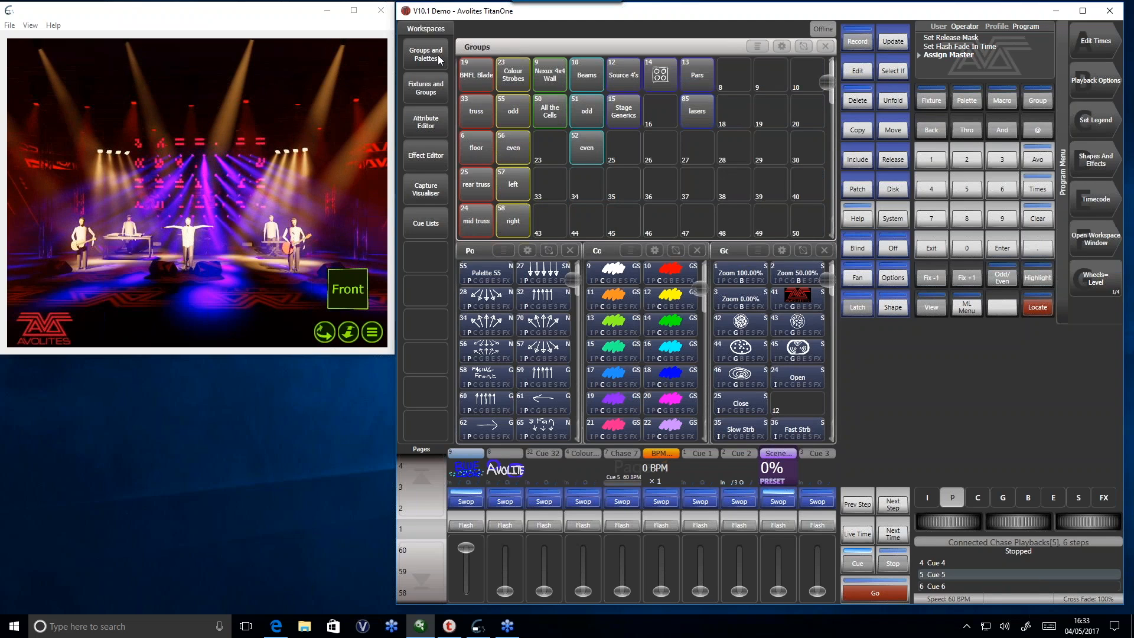
click(505, 568)
drag(503, 555, 499, 540)
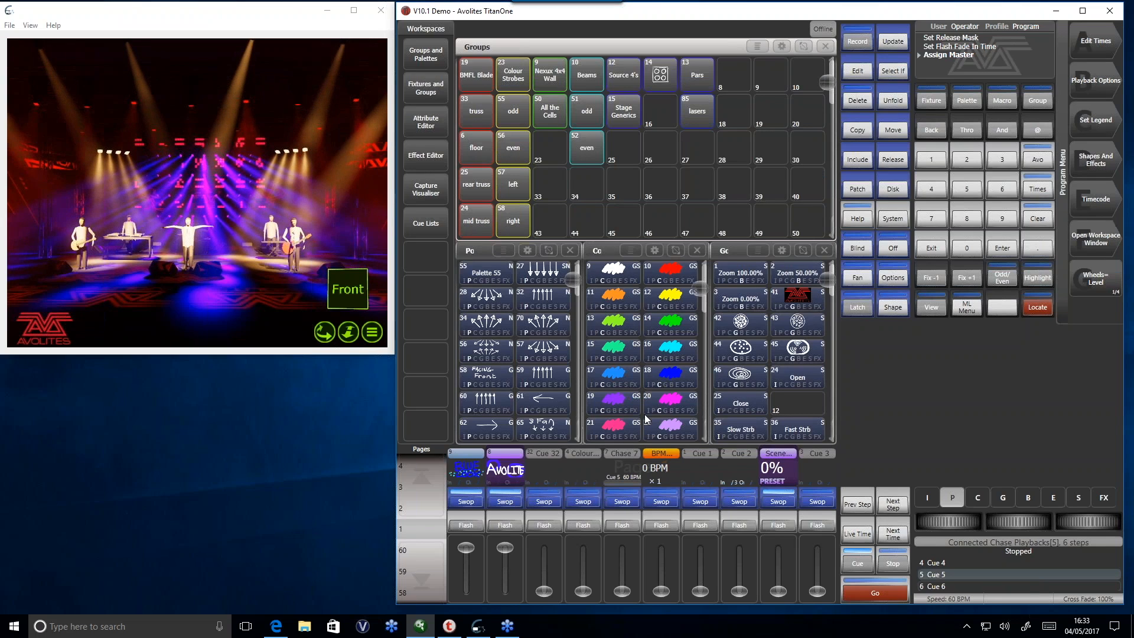
drag(661, 591, 616, 529)
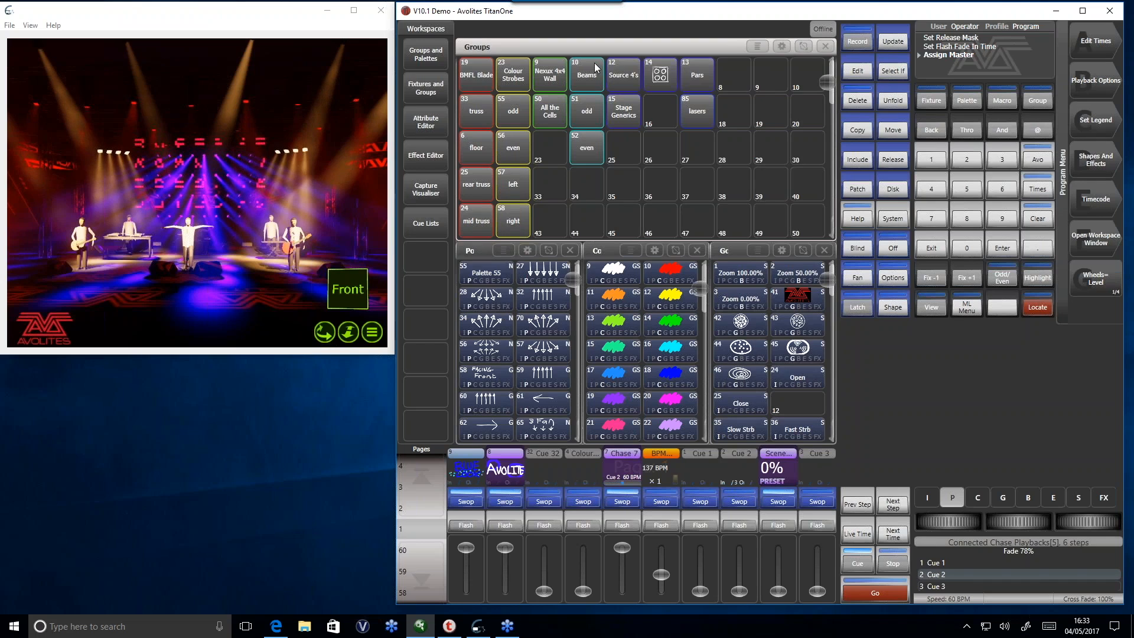
- Set the Beams group's dimmer to 100% and apply position palette 57 and the cyan colour palette
click(586, 83)
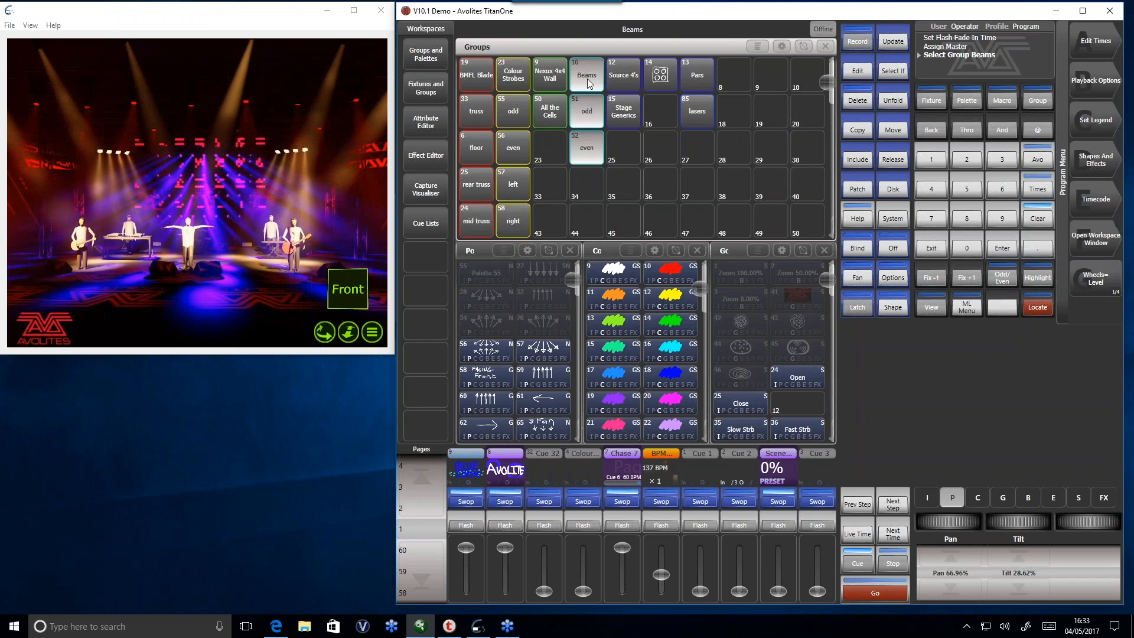
click(927, 498)
click(951, 558)
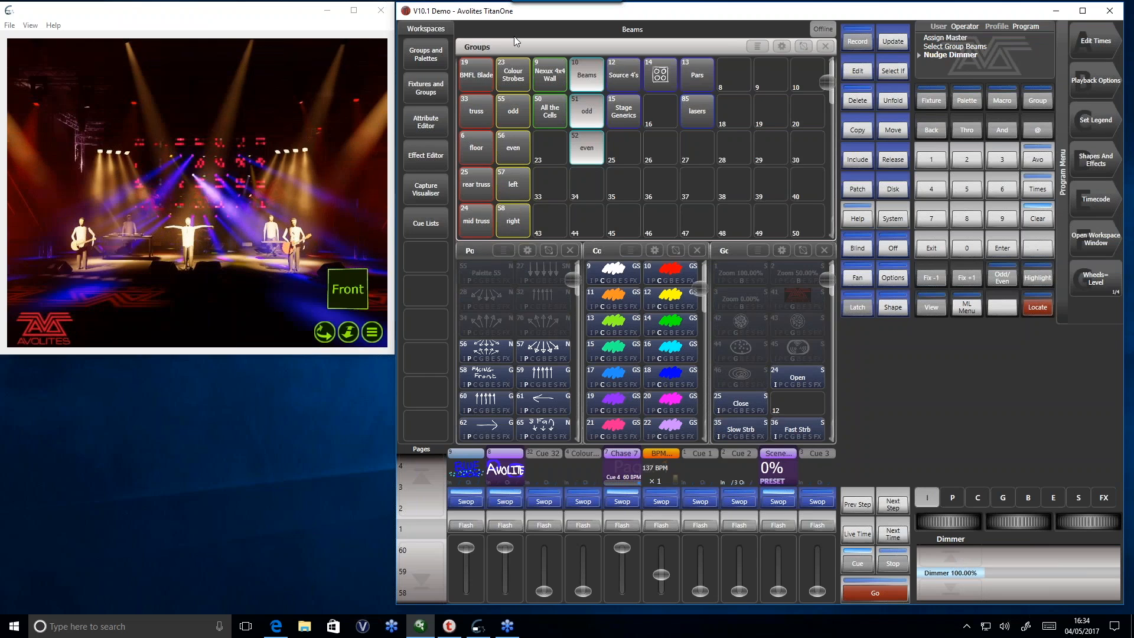
click(542, 350)
click(681, 348)
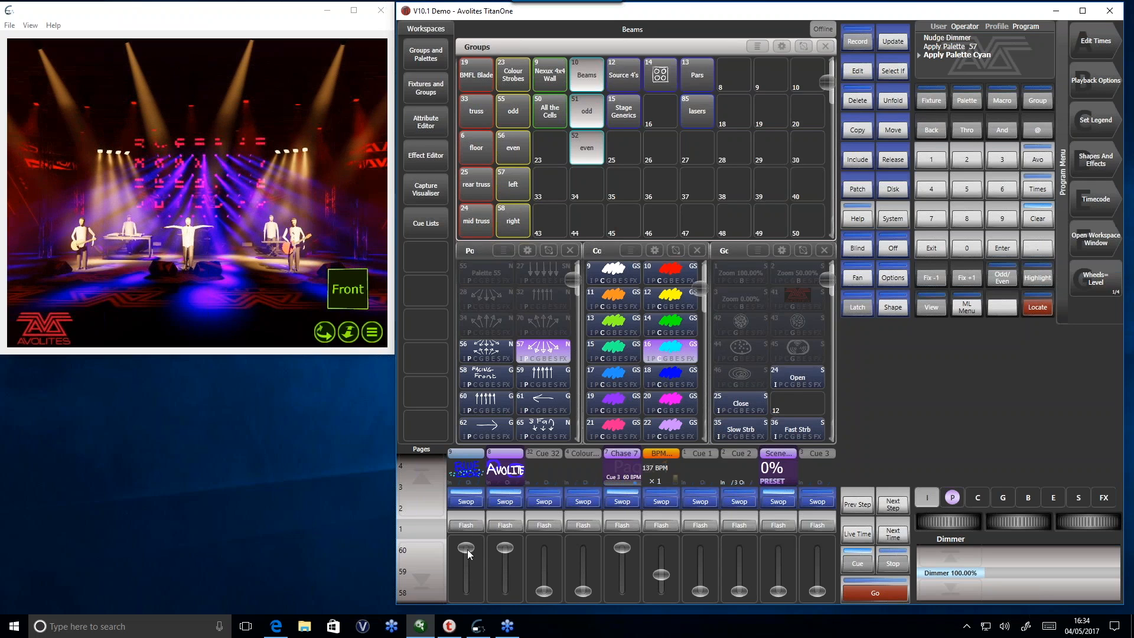
- Lower the first playback, fade the Scene Master to 100% to bring in the preset look, and return it to 0%
drag(468, 554, 474, 583)
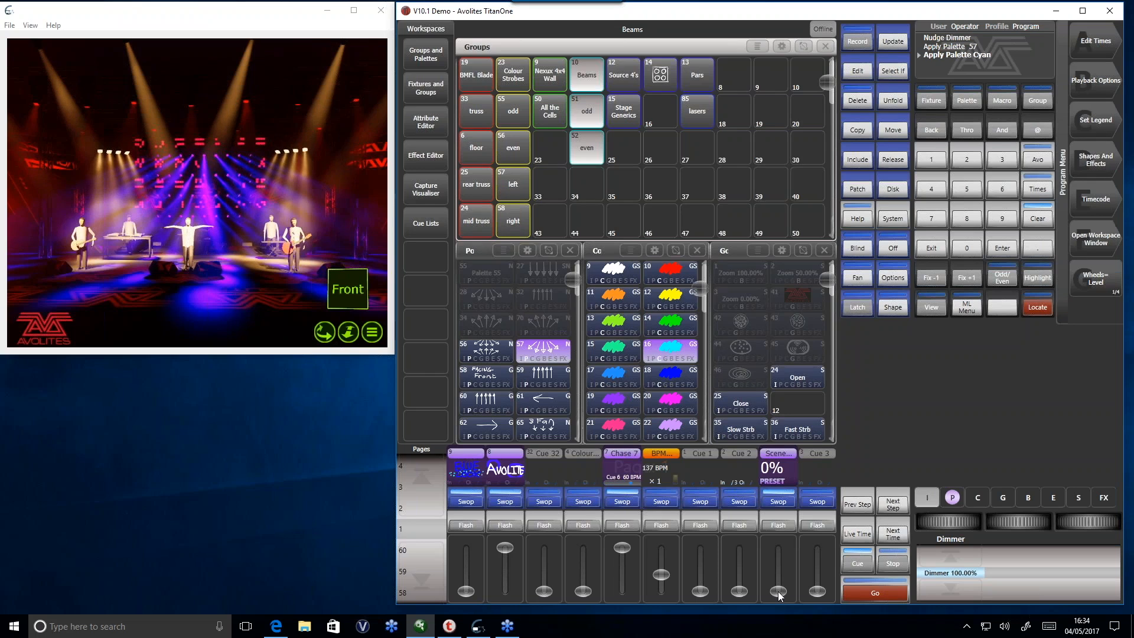
drag(779, 592, 770, 545)
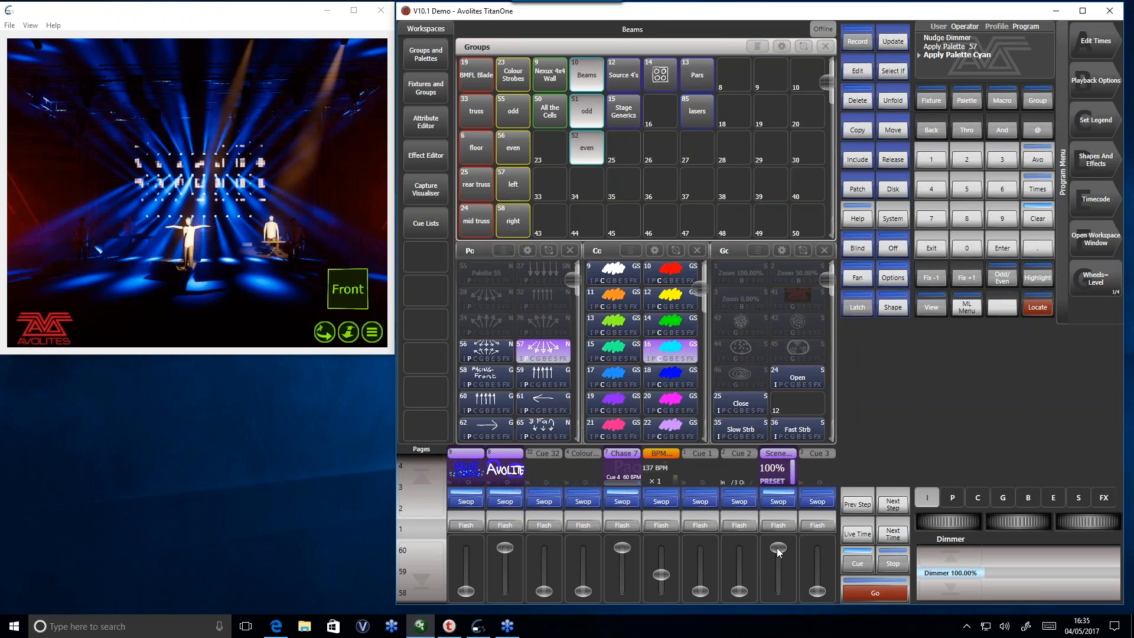
drag(779, 552, 792, 594)
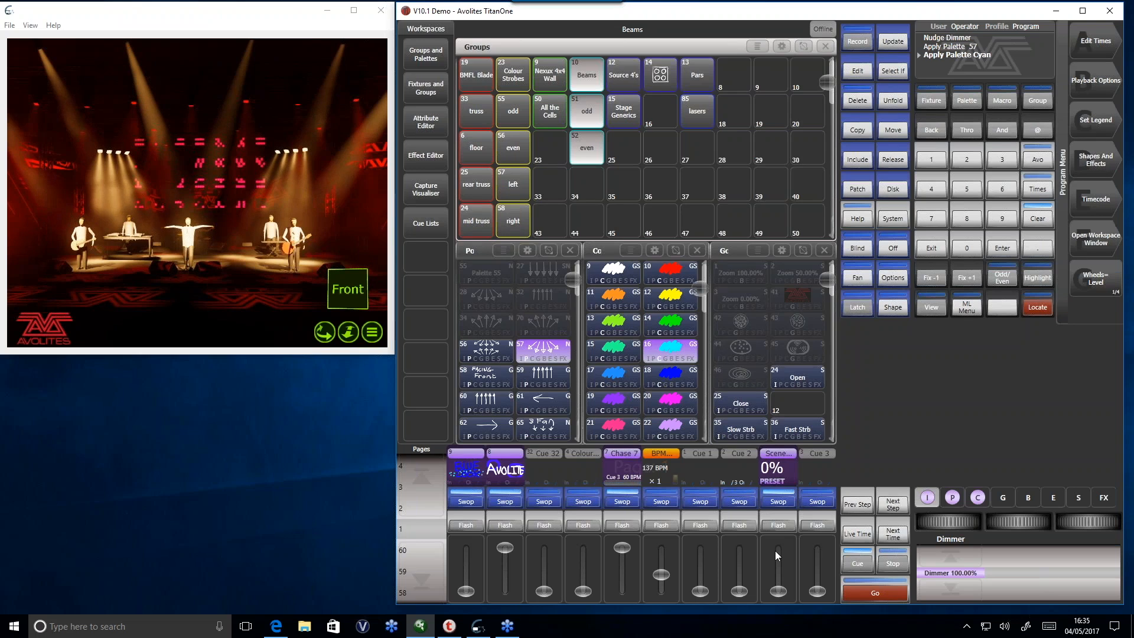
drag(771, 583, 788, 606)
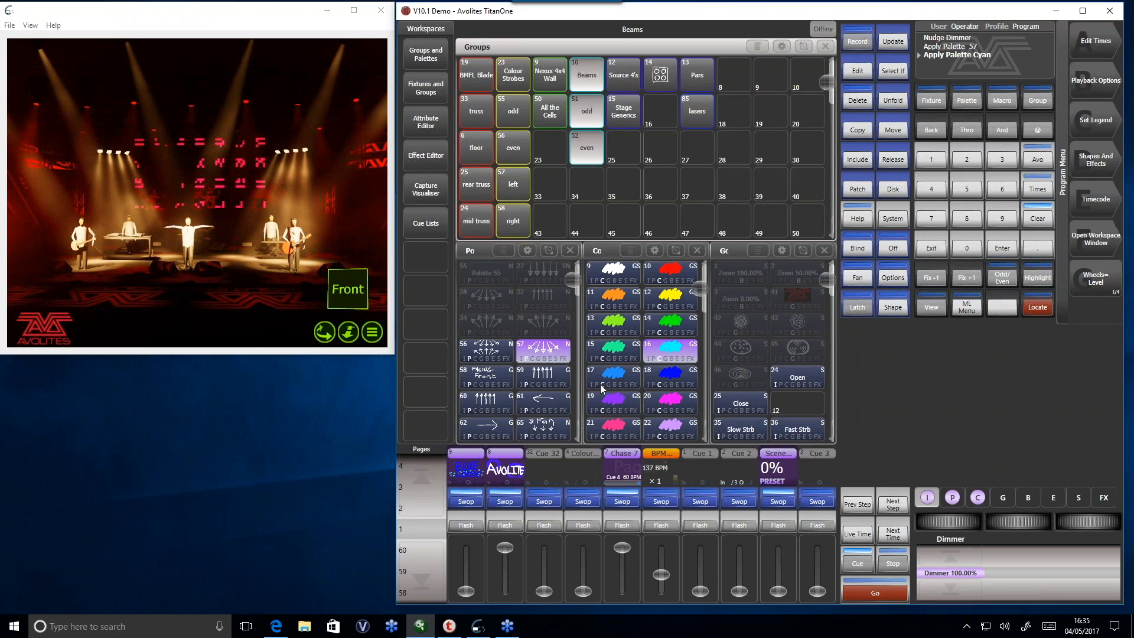
- Switch the Scene Master back to Live mode and clear the programmer
click(779, 504)
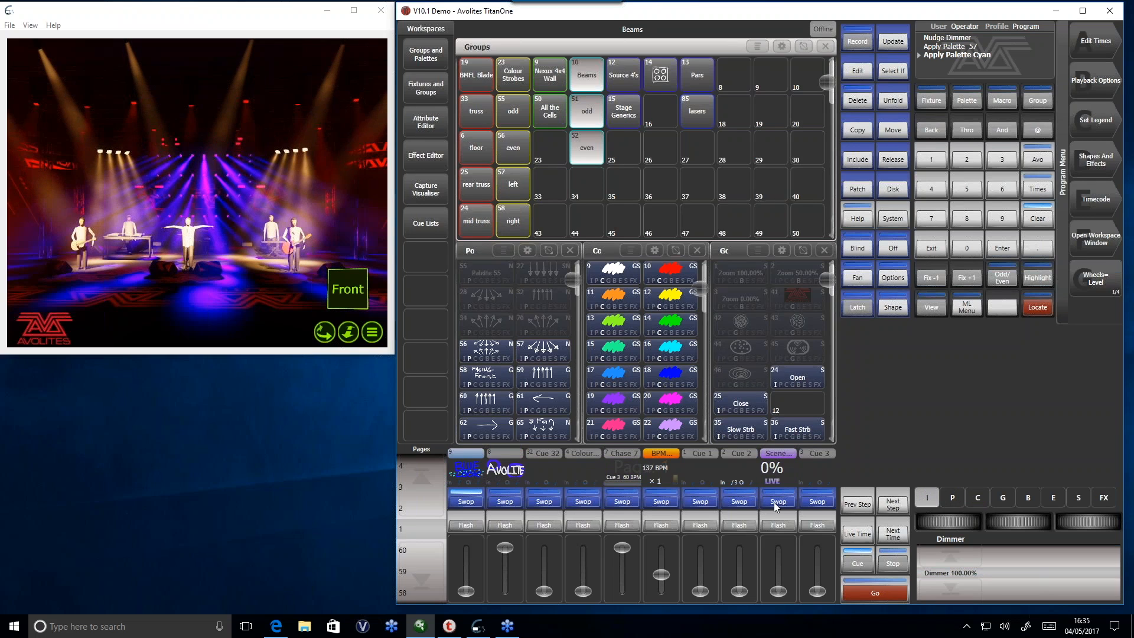
click(1039, 221)
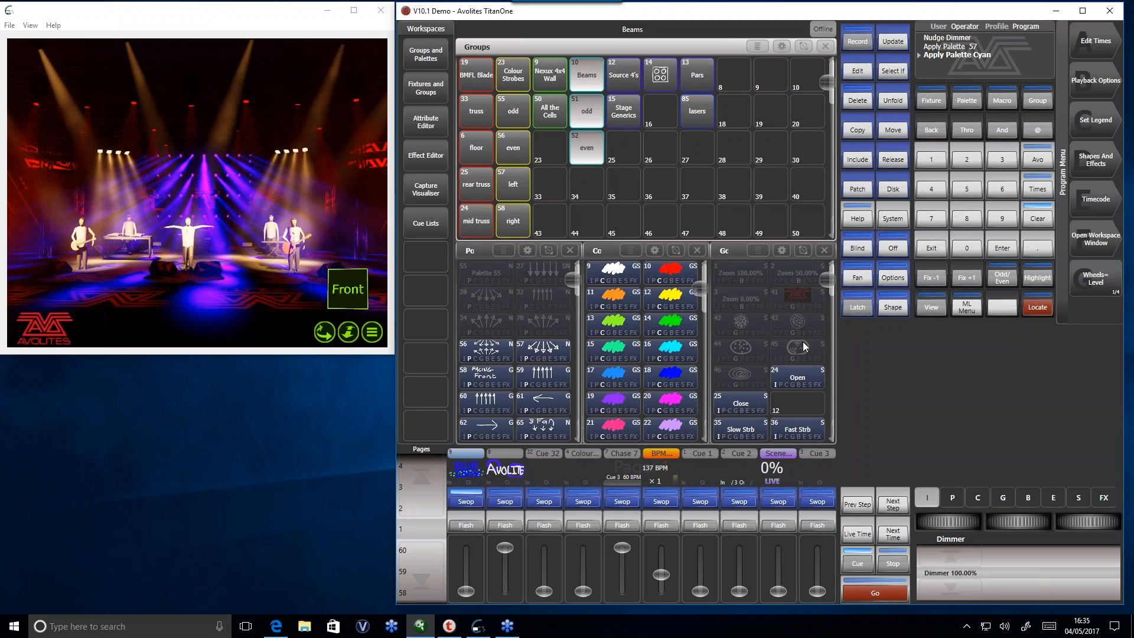
- Lower the Avolite and Chase 7 faders, bring the BPM master to 0 and release the playbacks
drag(505, 548, 506, 593)
drag(622, 547, 665, 612)
click(893, 160)
click(1097, 52)
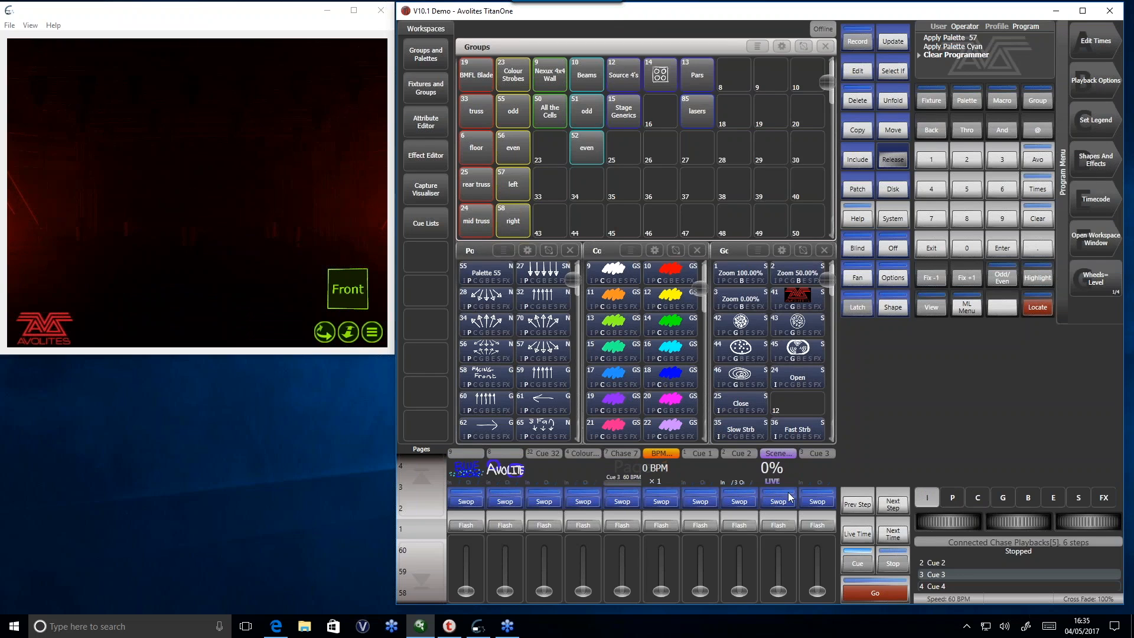
- Set the Scene Master's commit option to Auto Commit in its playback options, and exit
click(1108, 93)
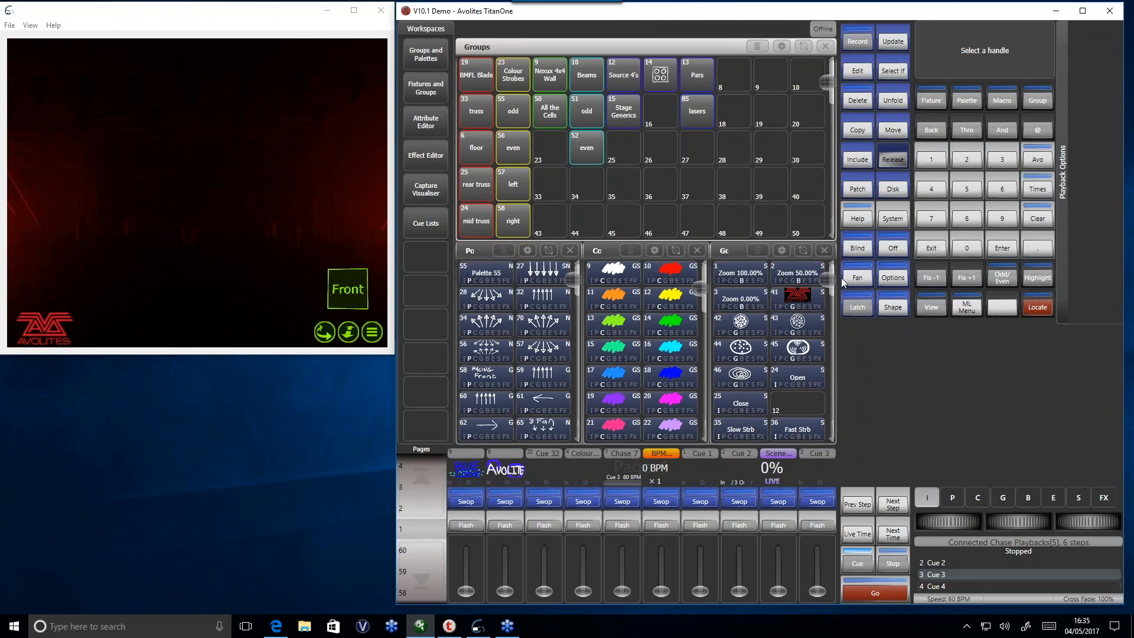
click(778, 504)
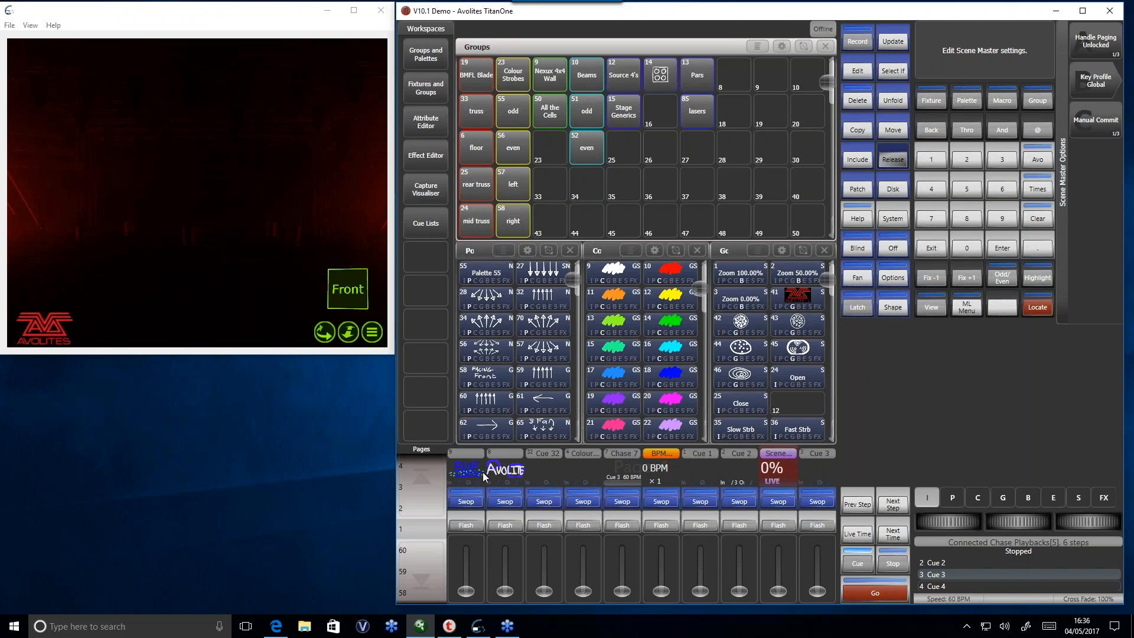
click(1098, 121)
click(1092, 127)
click(1100, 130)
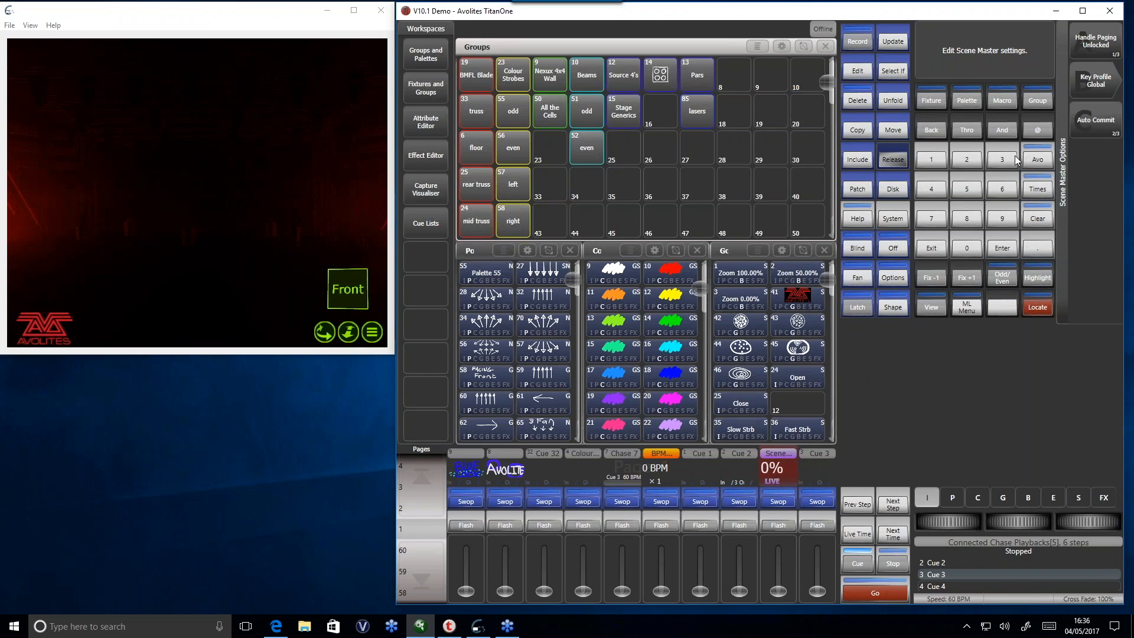
click(931, 250)
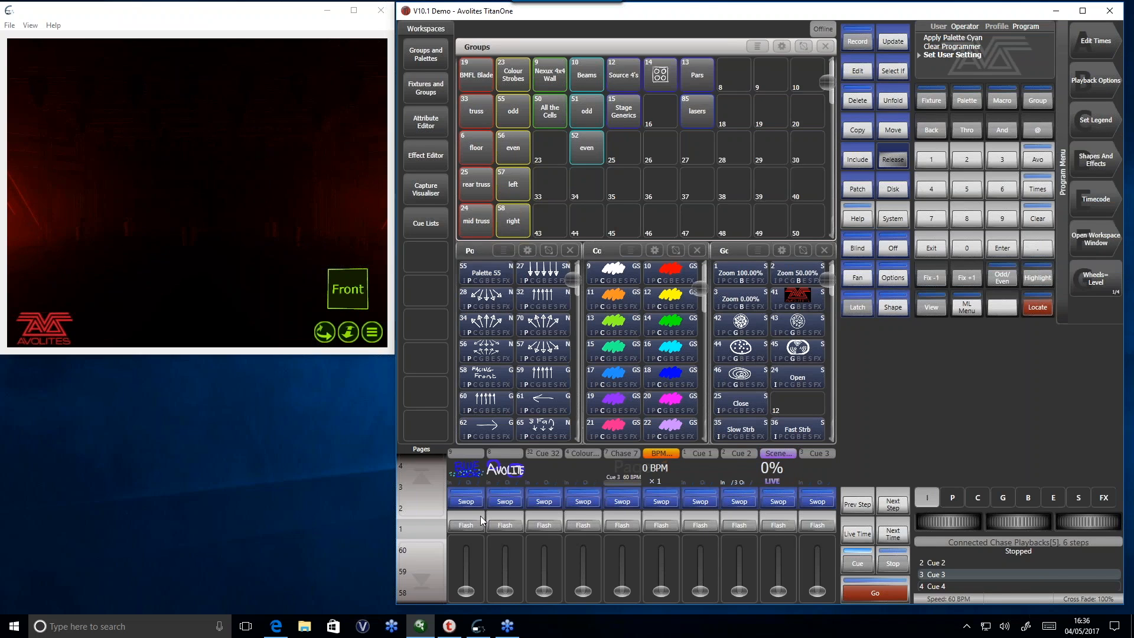
- Raise the first playback, switch the Scene Master to Preset mode, and stage the Avolite playback with Chase 7 at 162 BPM
drag(466, 591, 469, 530)
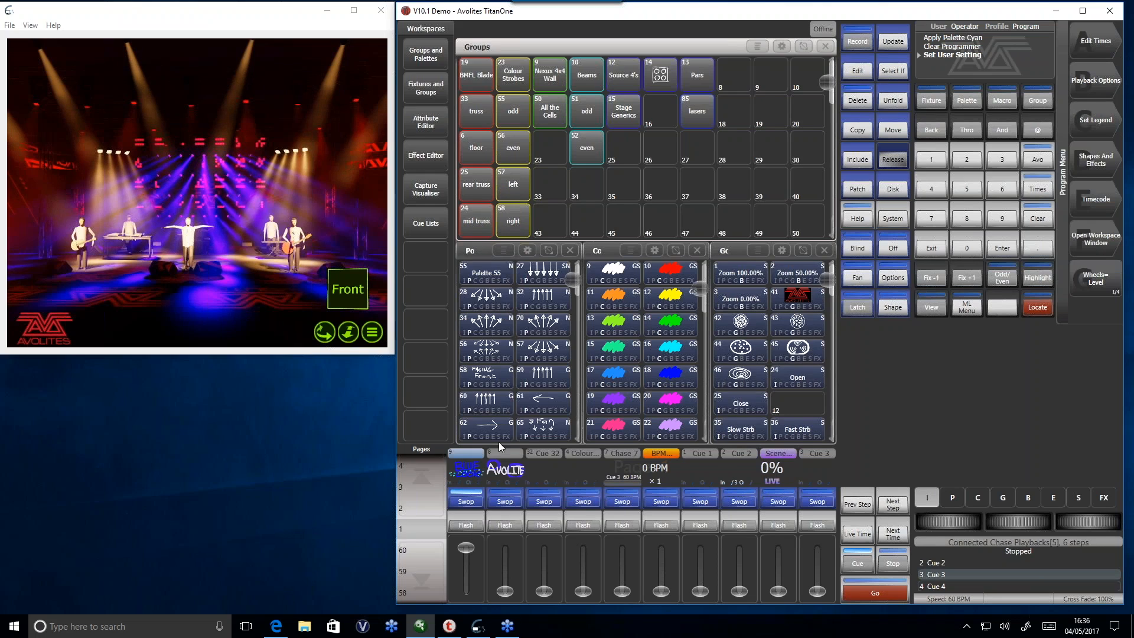
click(779, 501)
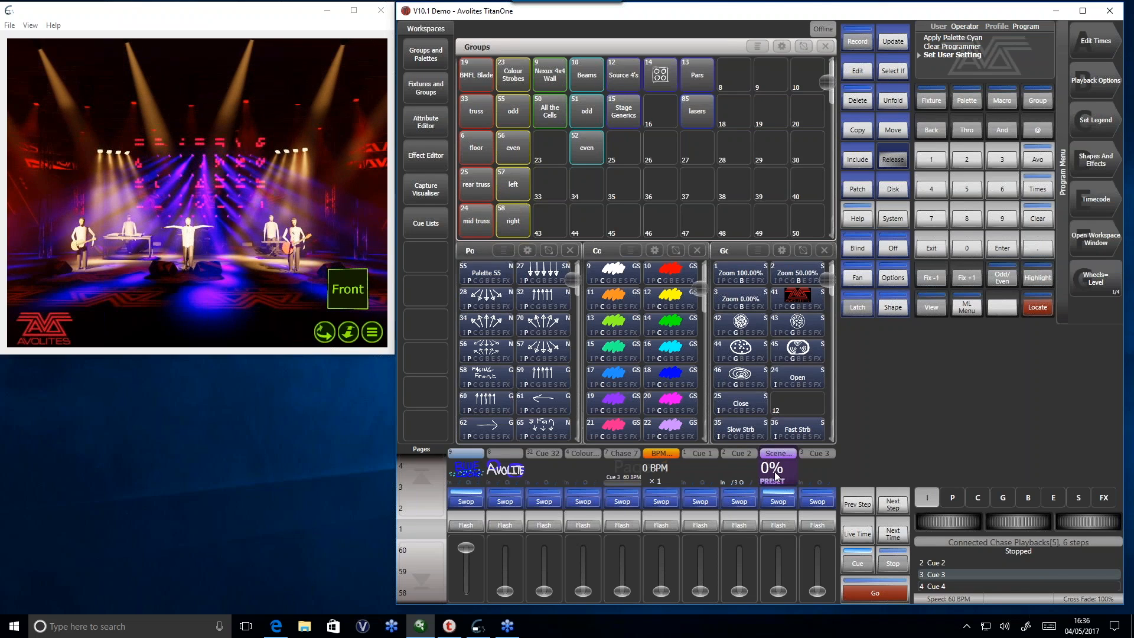
drag(511, 580, 499, 537)
drag(623, 592, 622, 553)
drag(661, 593, 662, 571)
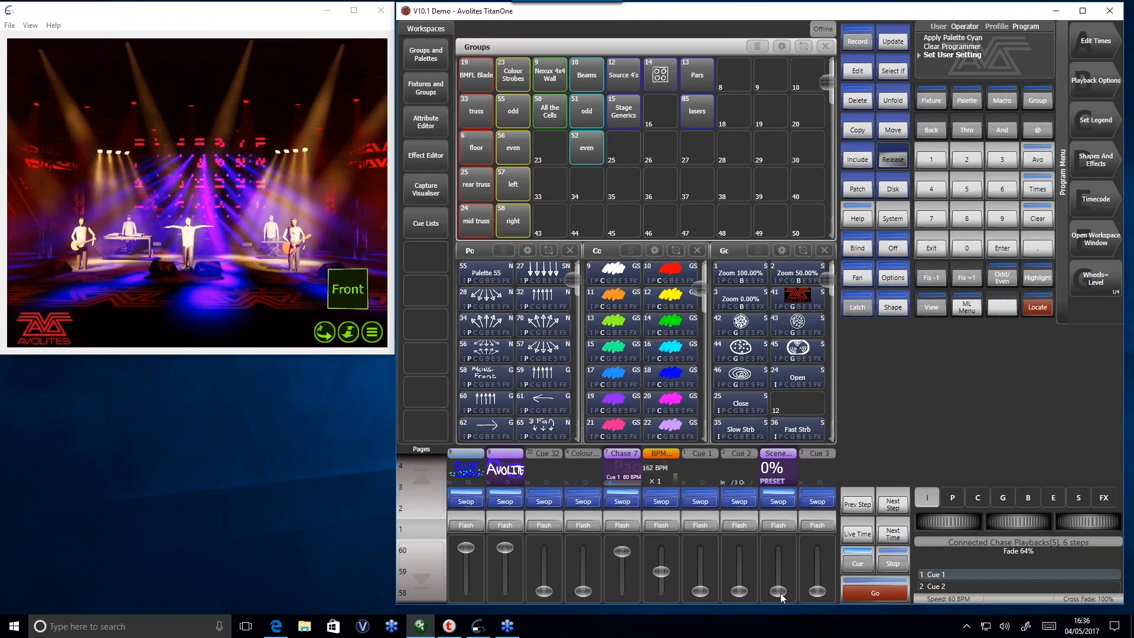
- Fade the Scene Master to 100% and back to 0%, and lower the Chase 7 and Avolite faders
drag(780, 592, 778, 540)
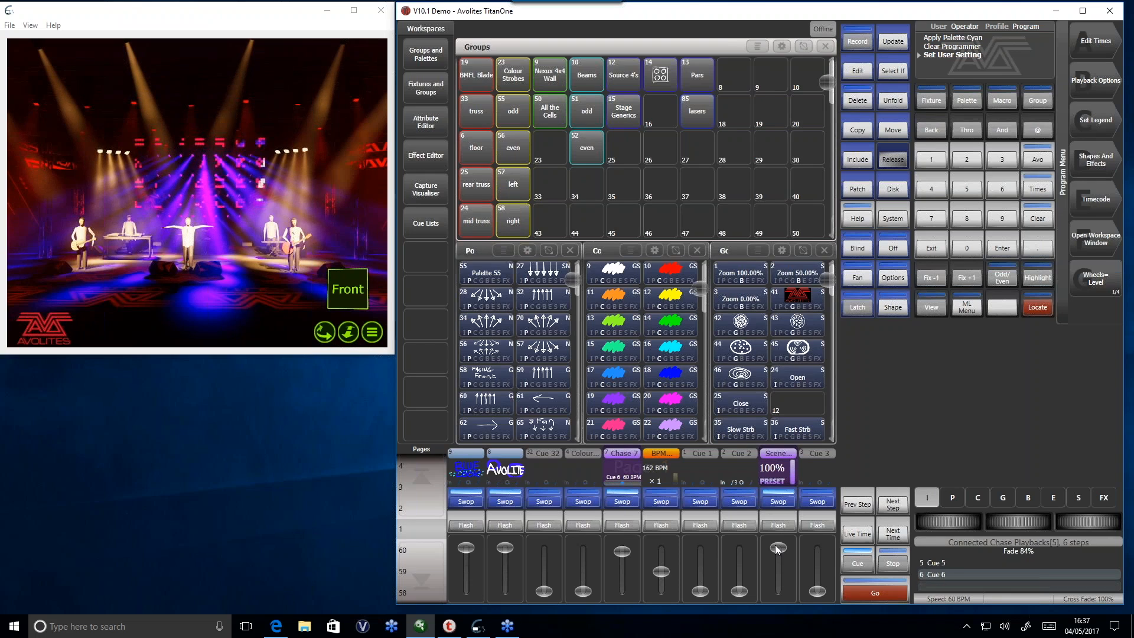
drag(777, 550, 789, 600)
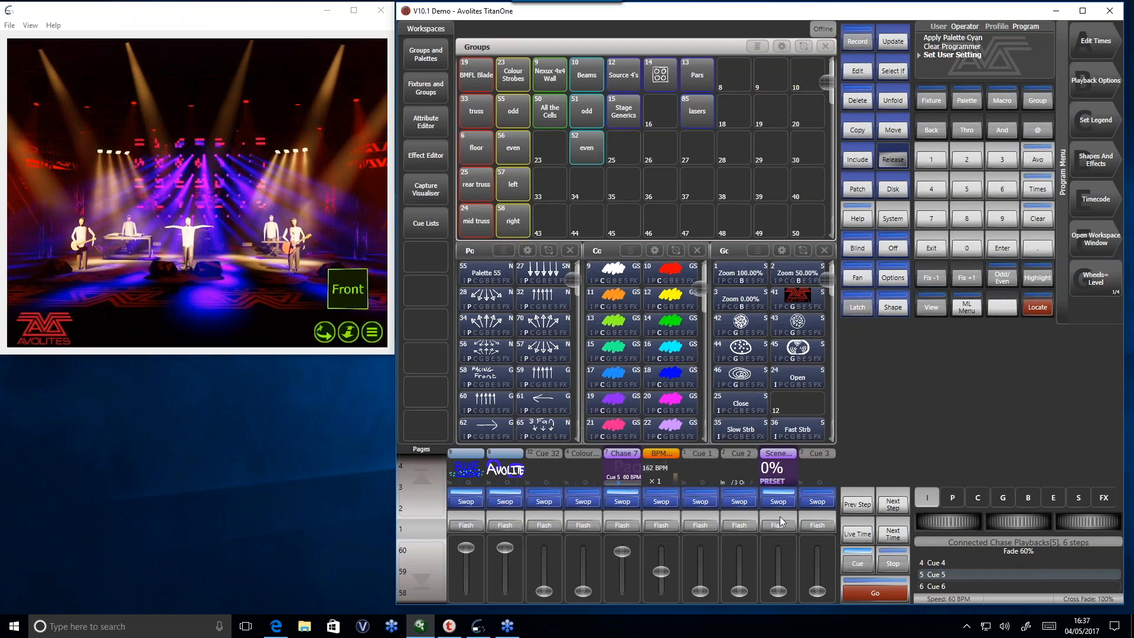
drag(622, 552, 622, 599)
drag(504, 550, 505, 612)
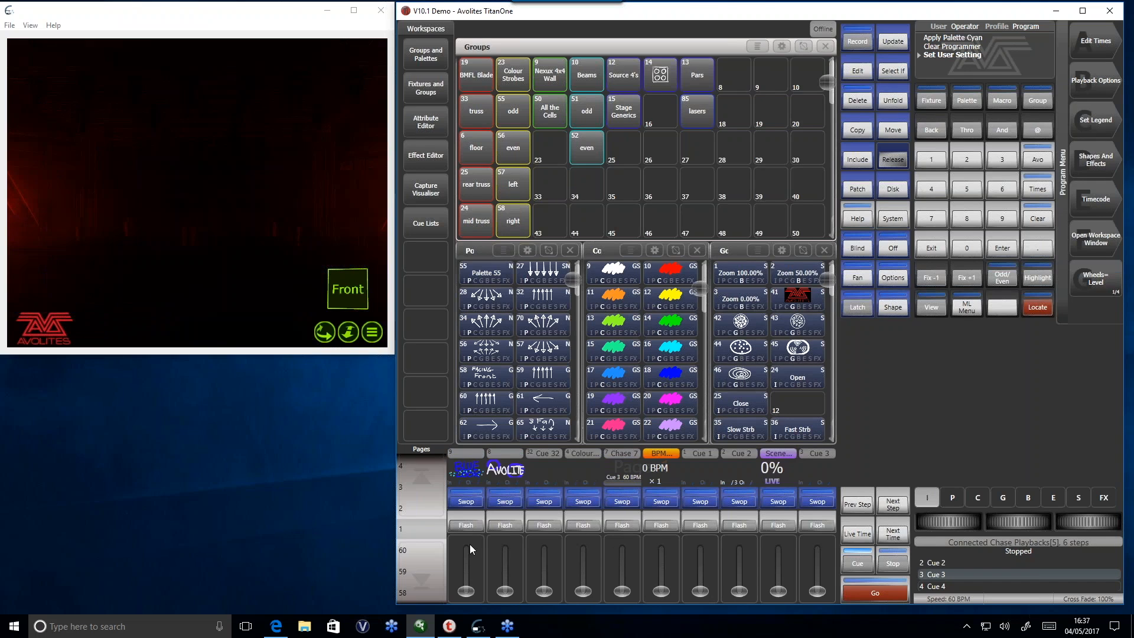
- In Preset mode, swap the first playback for Avolite with Chase 7 at 112 BPM, and fade the Scene Master to 100%
click(774, 491)
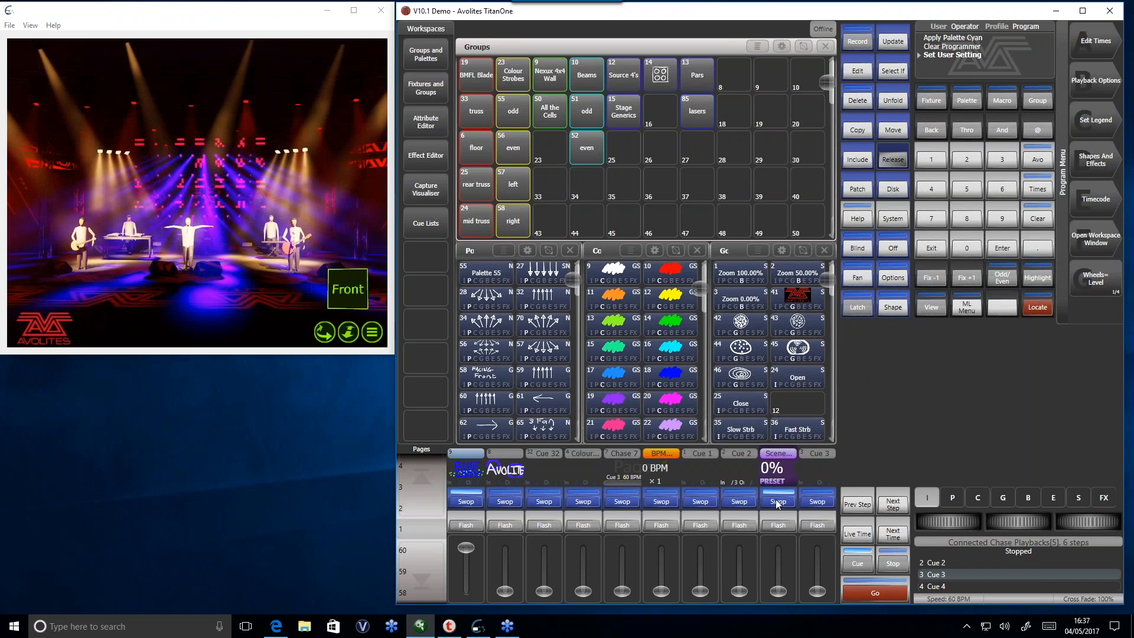
drag(502, 591, 466, 591)
drag(620, 590, 665, 578)
drag(778, 592, 763, 524)
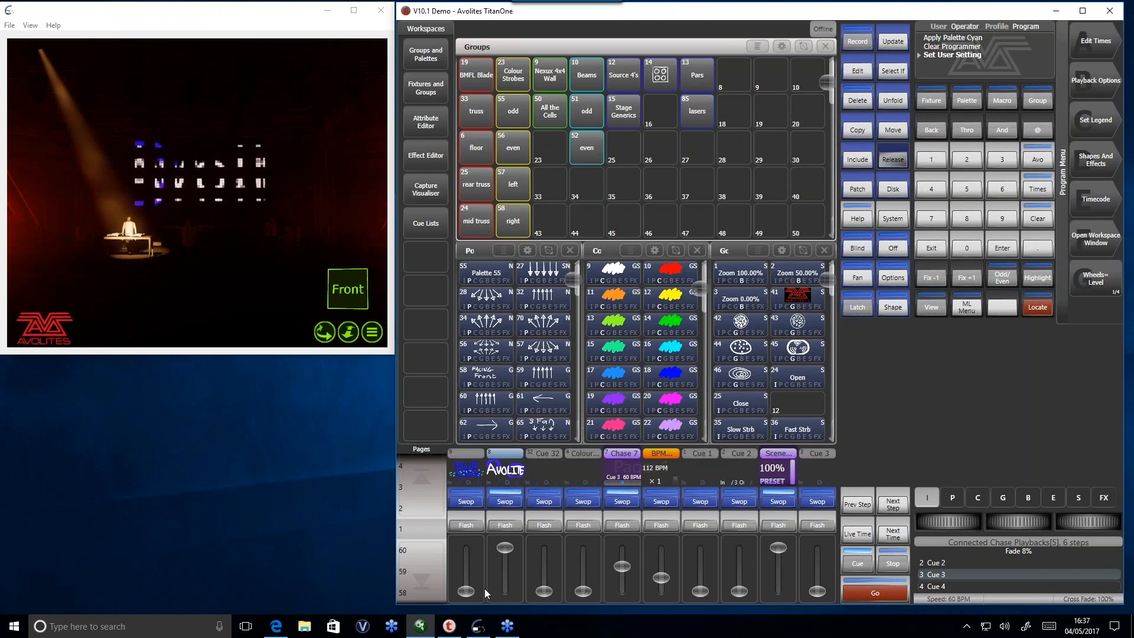
- Return the Scene Master to 0%, preset the first playback with Cue 1 in place of Avolite and Chase 7, and fade to 100%
drag(783, 555, 780, 591)
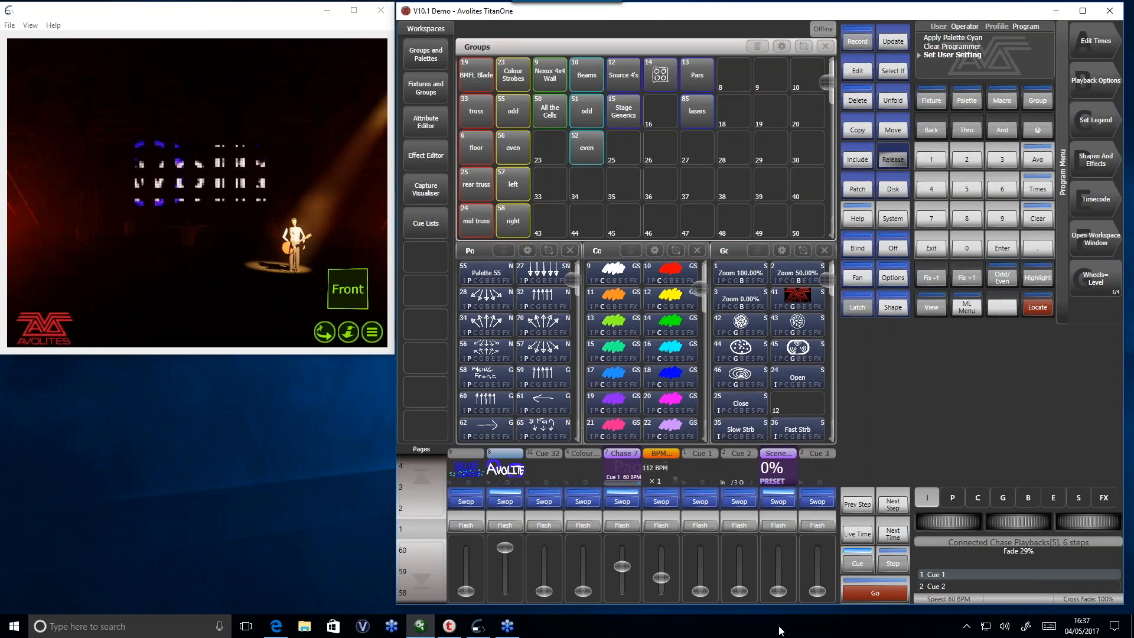
drag(471, 590, 514, 594)
drag(618, 567, 700, 531)
drag(778, 591, 786, 515)
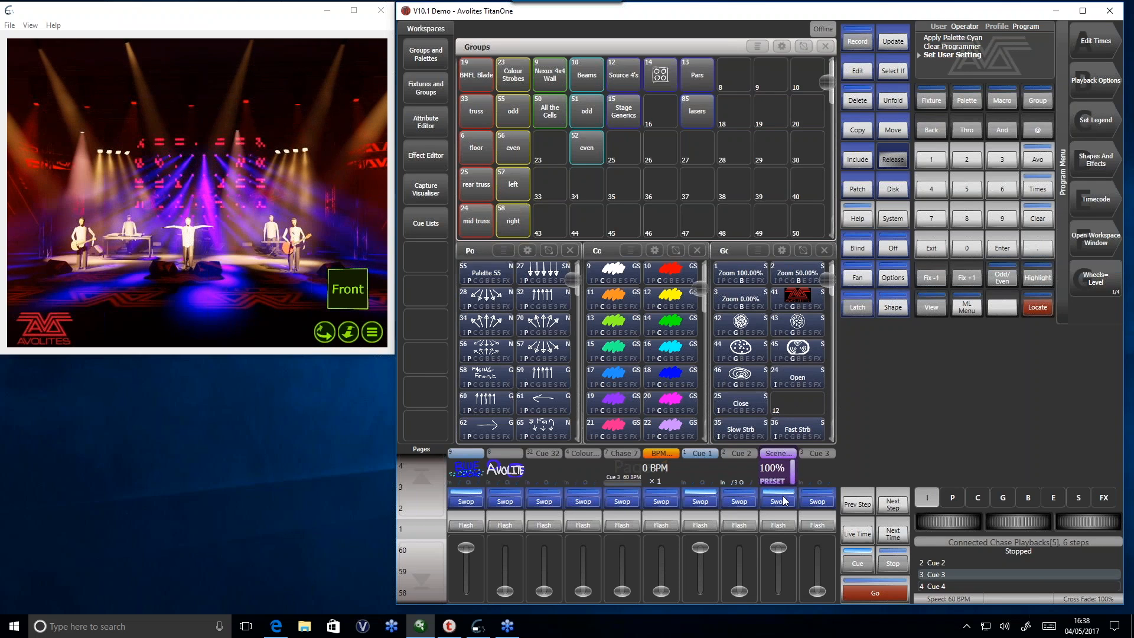
- Bring the Scene Master back to 0% and Live mode, and lower Cue 1 and the first playback
drag(778, 548, 784, 607)
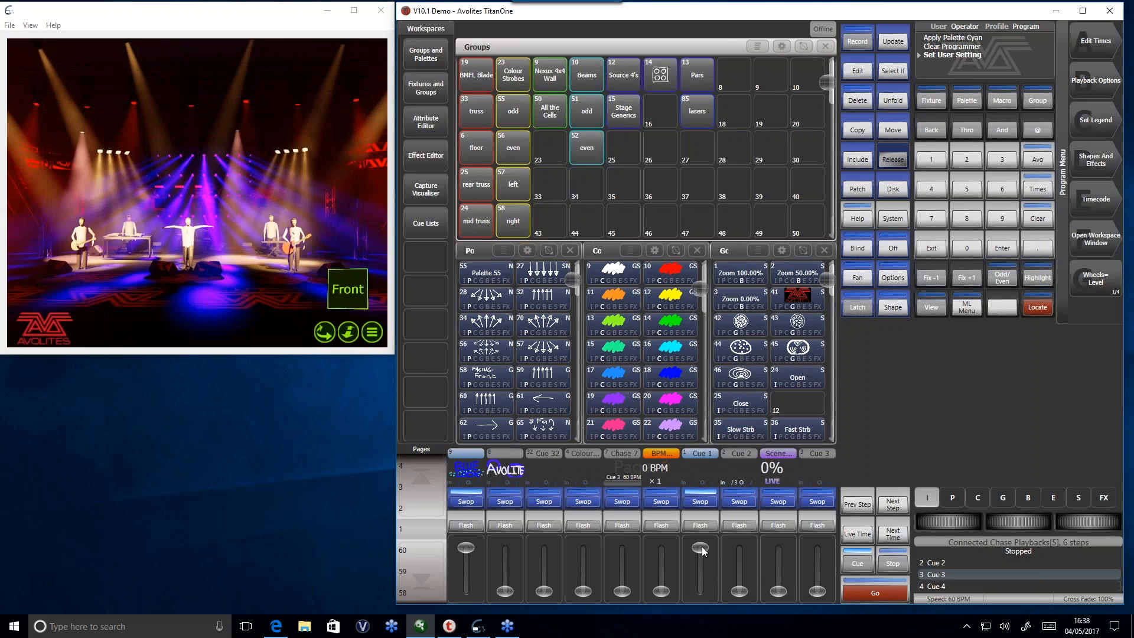
drag(700, 548, 706, 612)
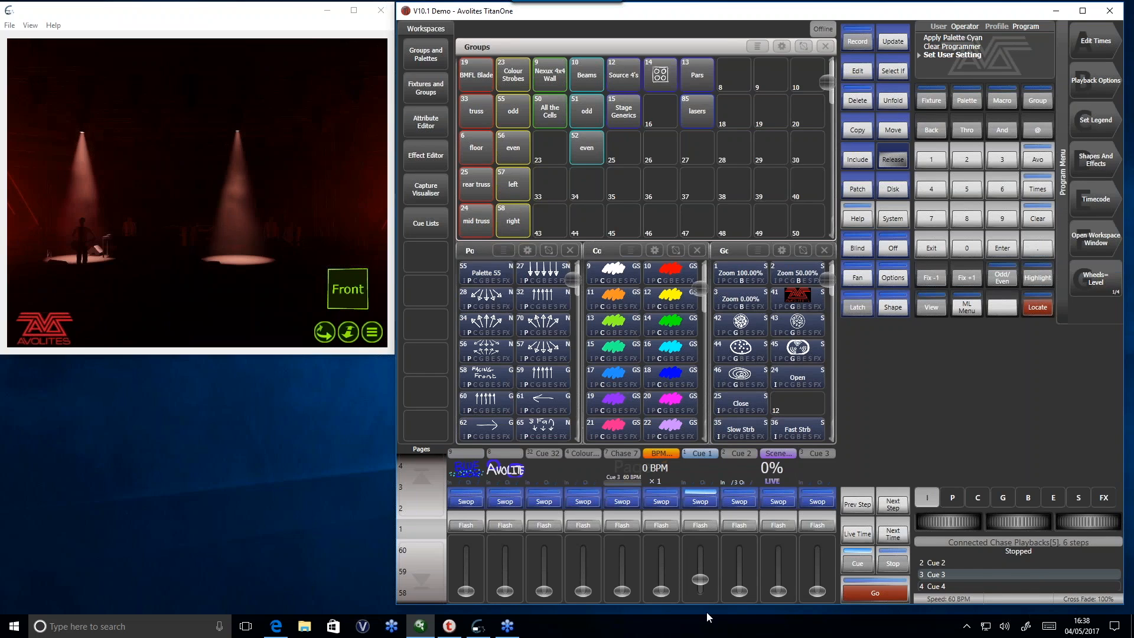
- Change the Scene Master's commit option from Auto Commit to the next choice, and exit its settings
click(1097, 86)
click(784, 501)
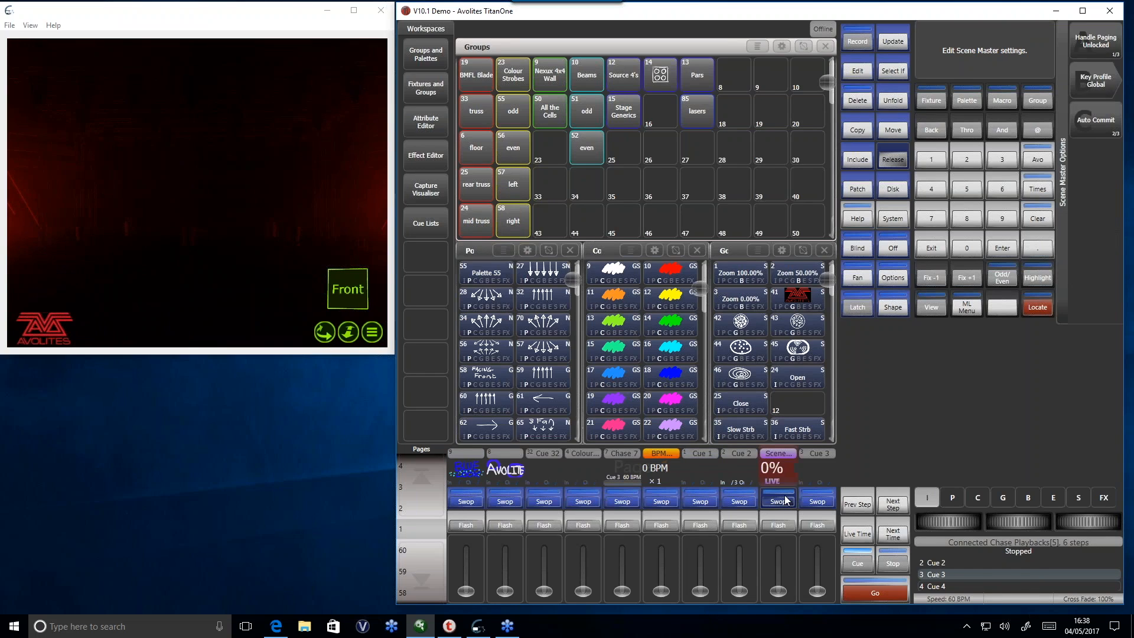
click(1101, 133)
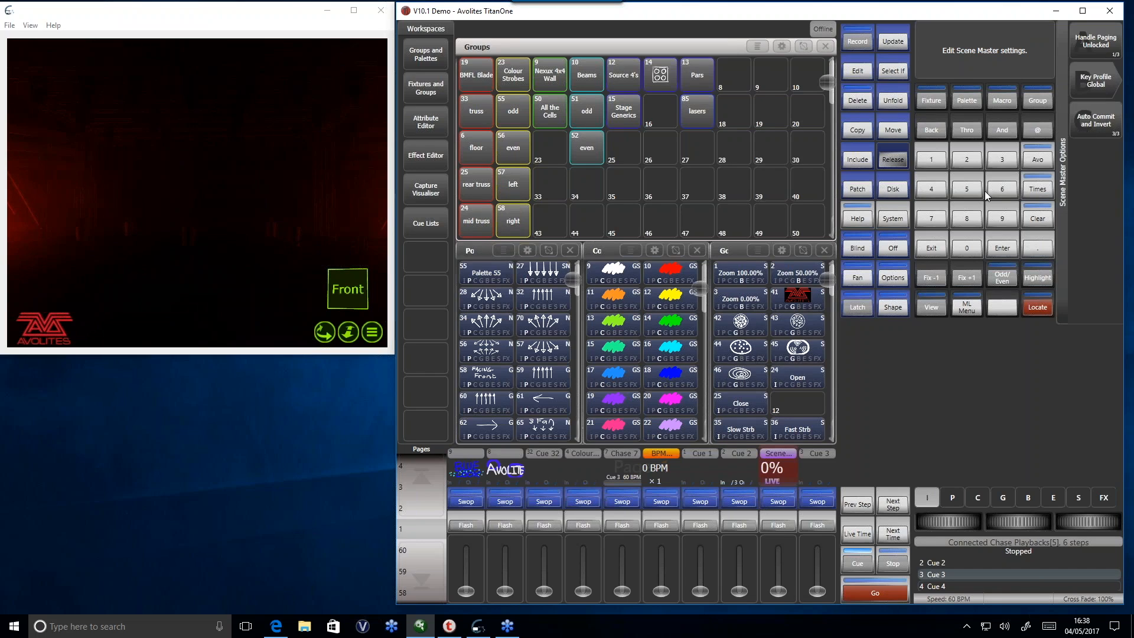
click(926, 250)
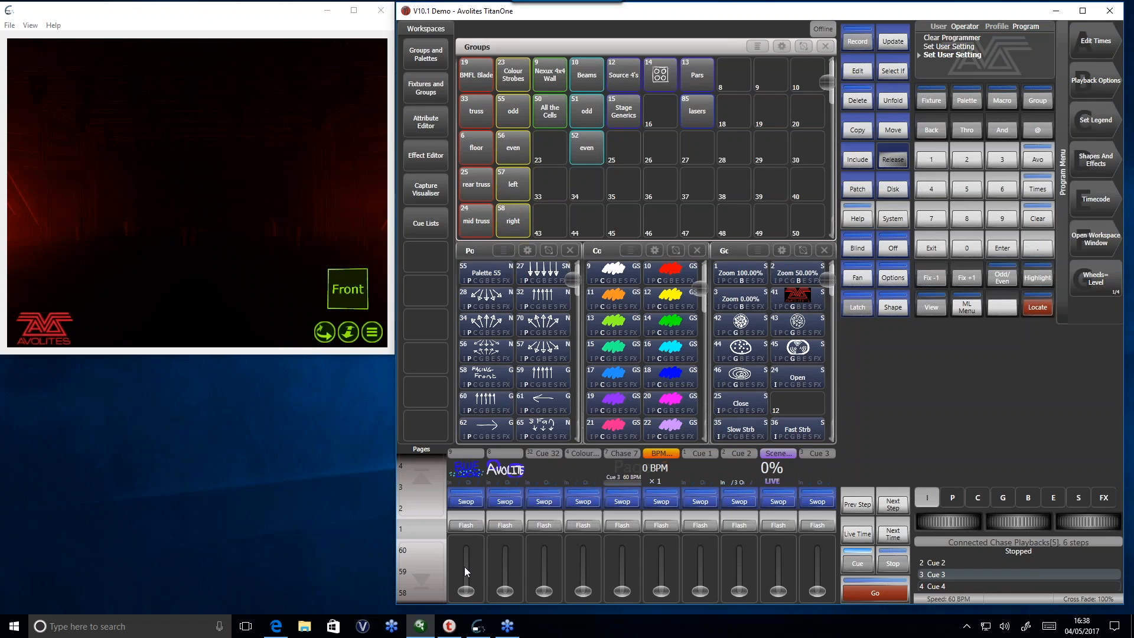
- With the first playback live, preset Avolite and Chase 7 at 151 BPM in its place, and crossfade by raising the Scene Master
drag(464, 566, 466, 548)
click(784, 502)
drag(504, 591, 470, 606)
drag(622, 591, 661, 573)
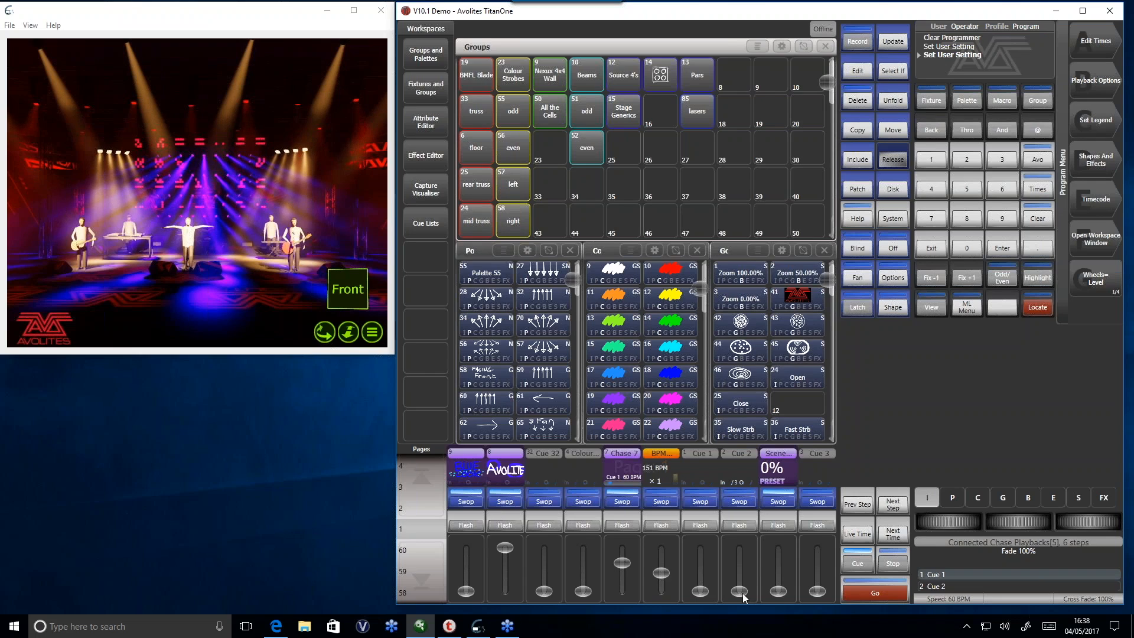
drag(783, 594, 775, 540)
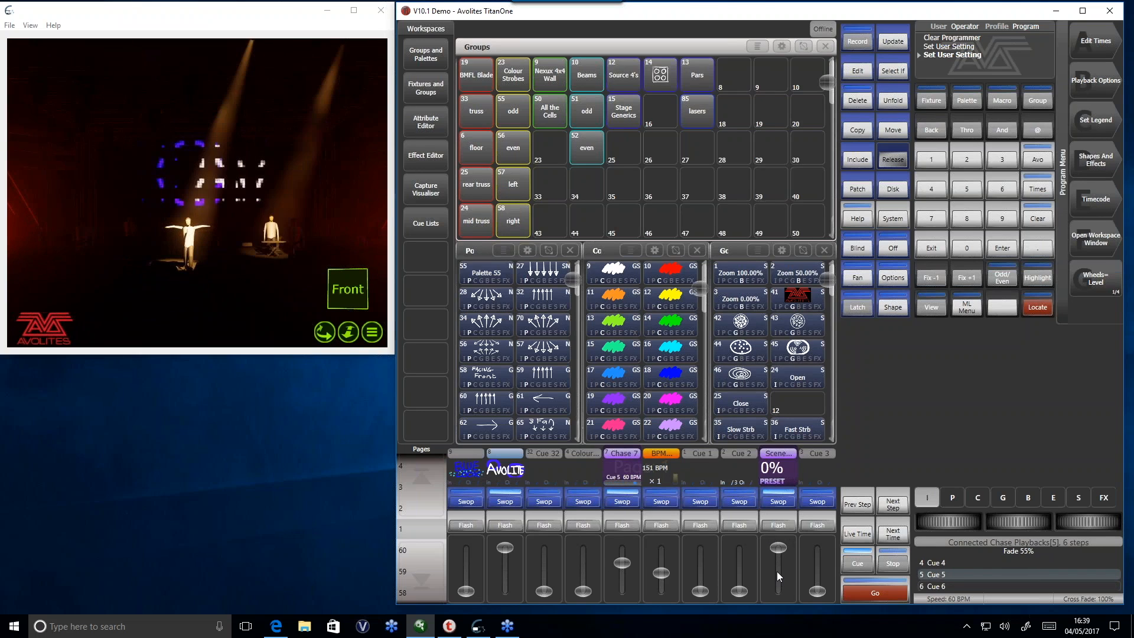
- Preset the first playback in place of Avolite and Chase 7 with the BPM master at 0, and crossfade by lowering the Scene Master
drag(506, 551, 518, 612)
drag(625, 567, 627, 608)
drag(662, 573, 664, 607)
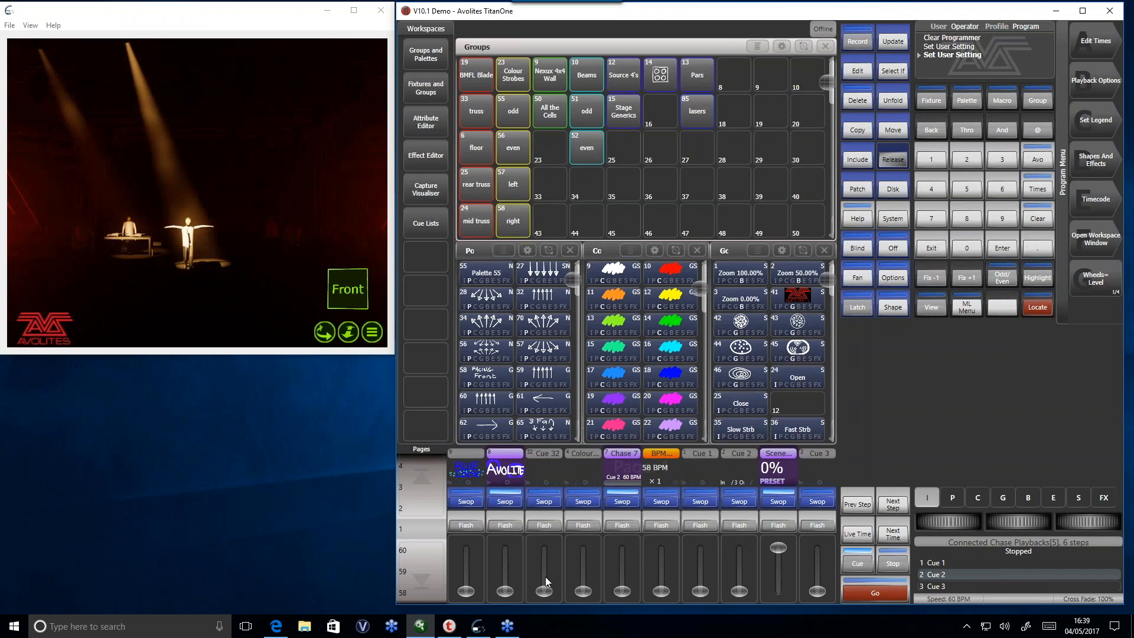
drag(466, 591, 466, 545)
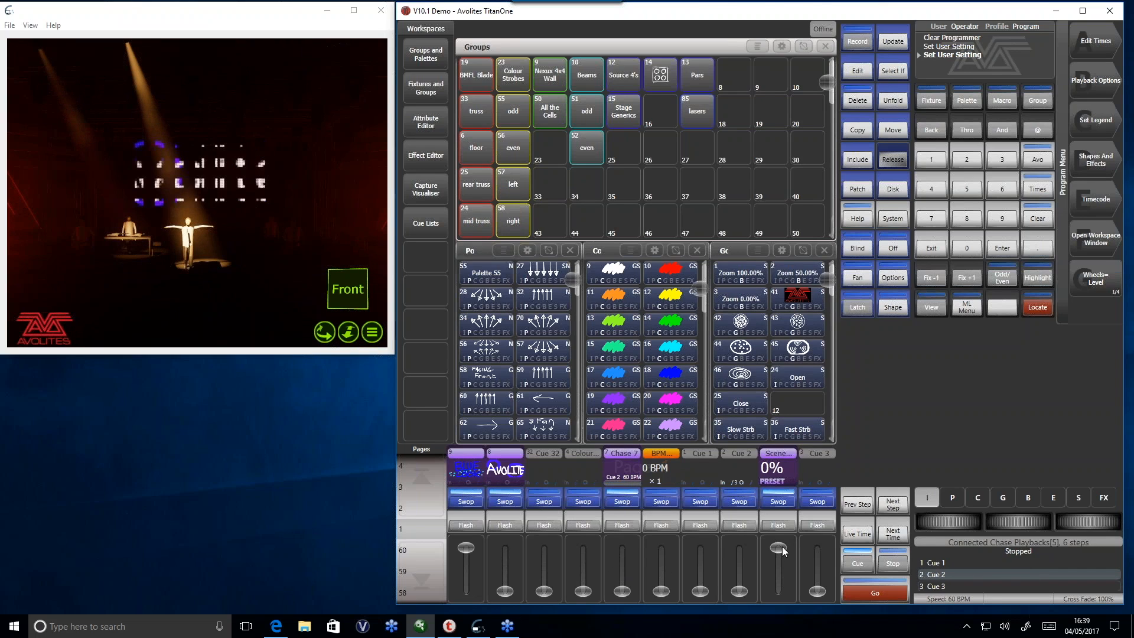
drag(775, 554, 784, 588)
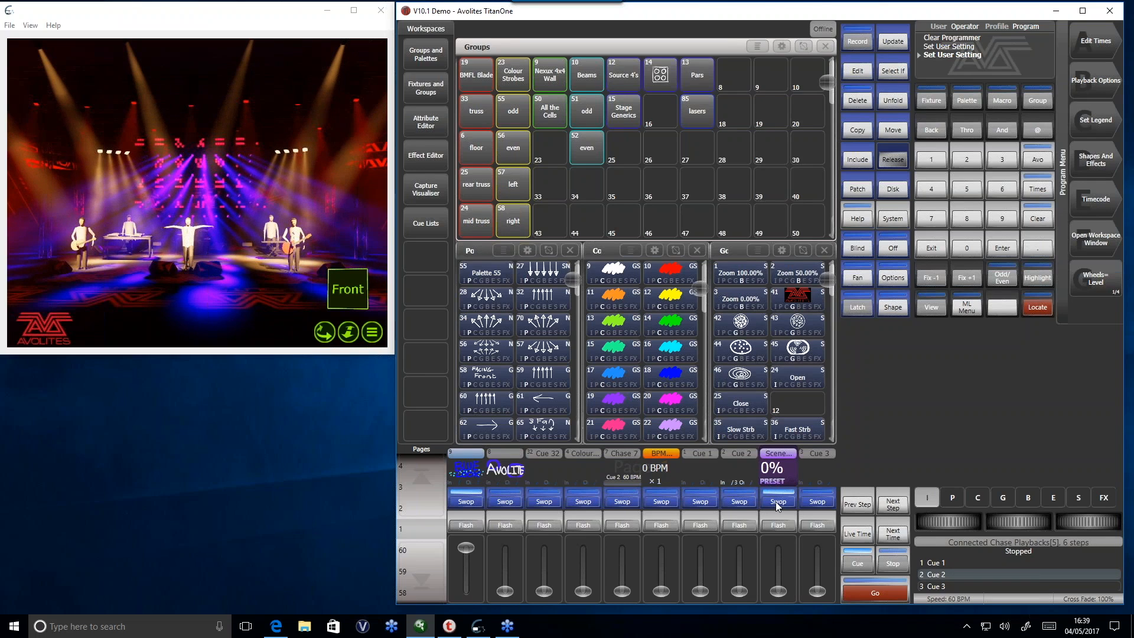
- Lower the first playback, raise it again with the Scene Master in Live mode, and set the Scene Master to Preset mode
drag(466, 548, 472, 605)
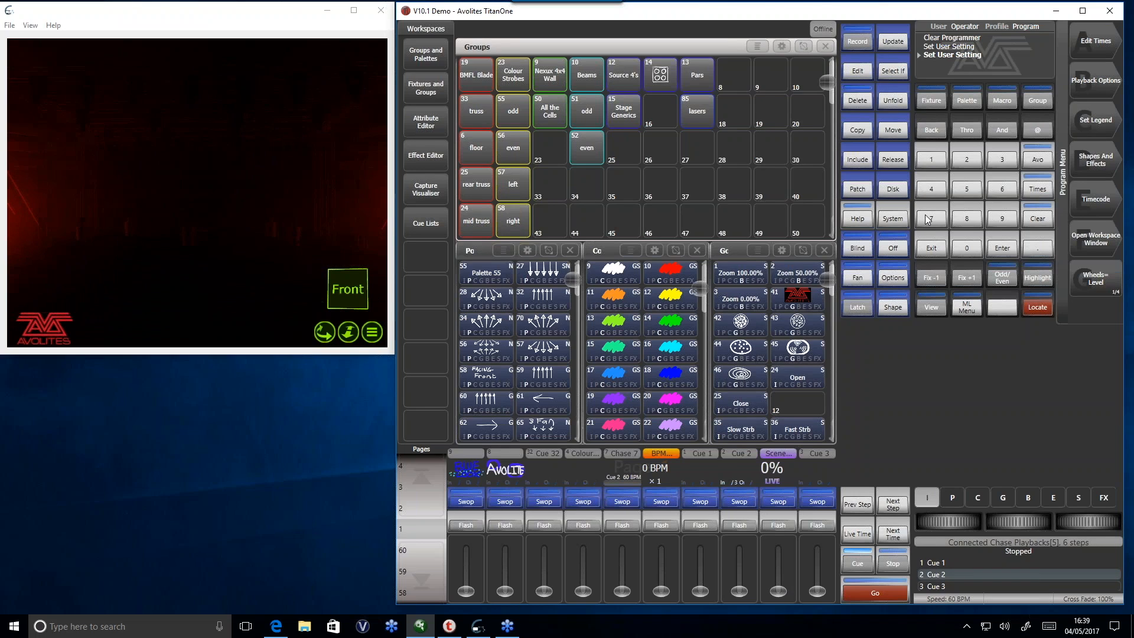
drag(470, 592, 469, 553)
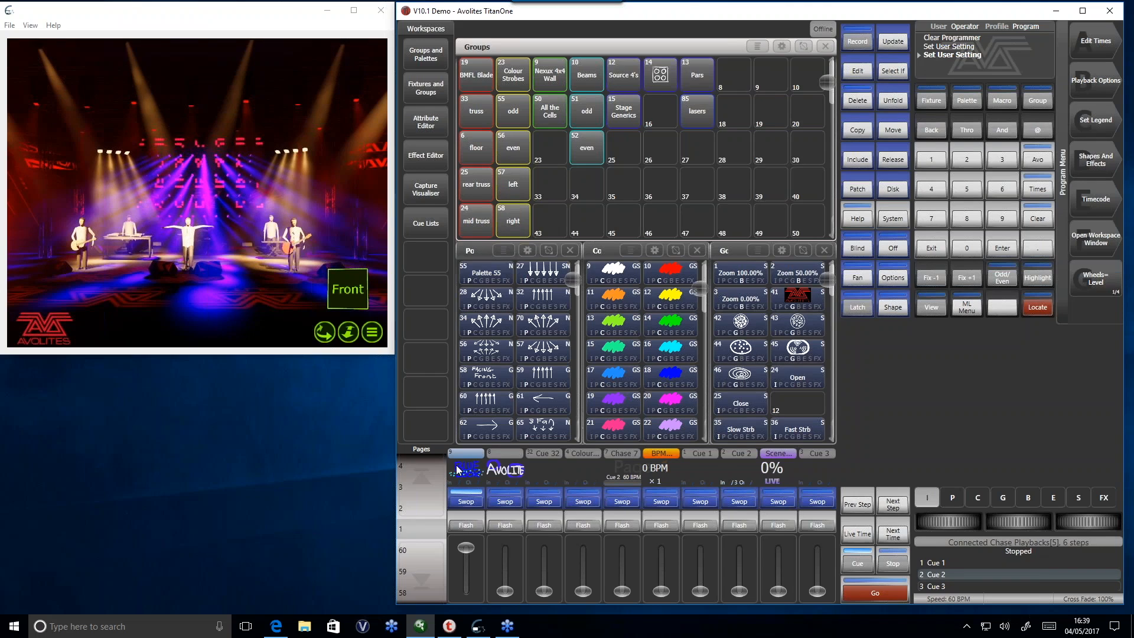
click(781, 500)
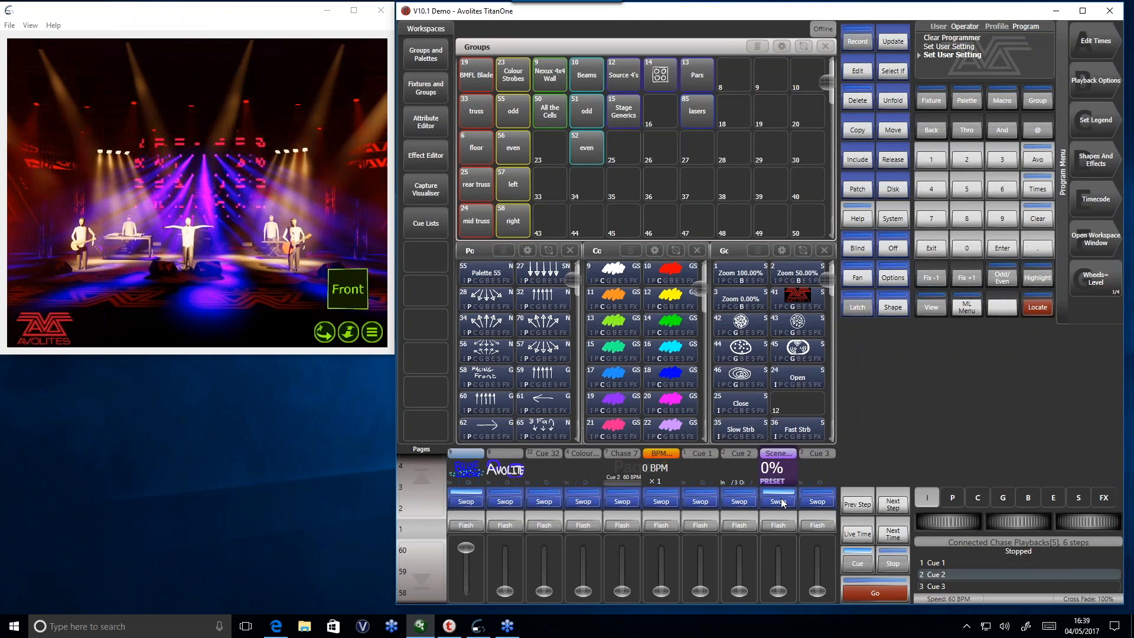
- Preset Avolite at full in place of the first playback, and commit the change from the Scene Master with a fade time of 3
drag(505, 590, 473, 617)
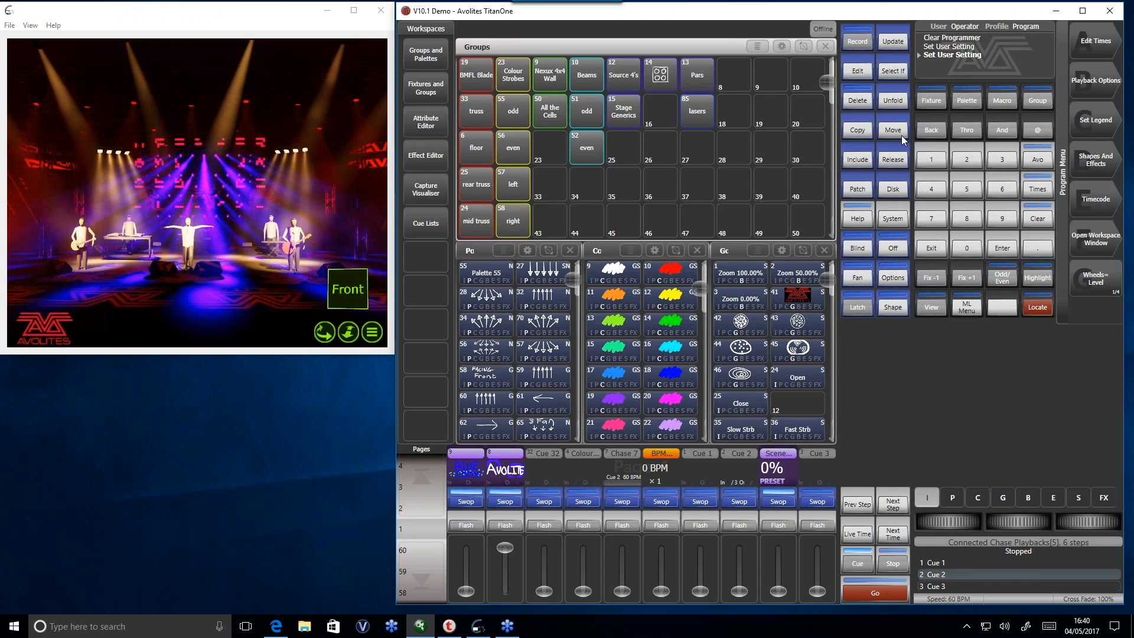
click(1001, 161)
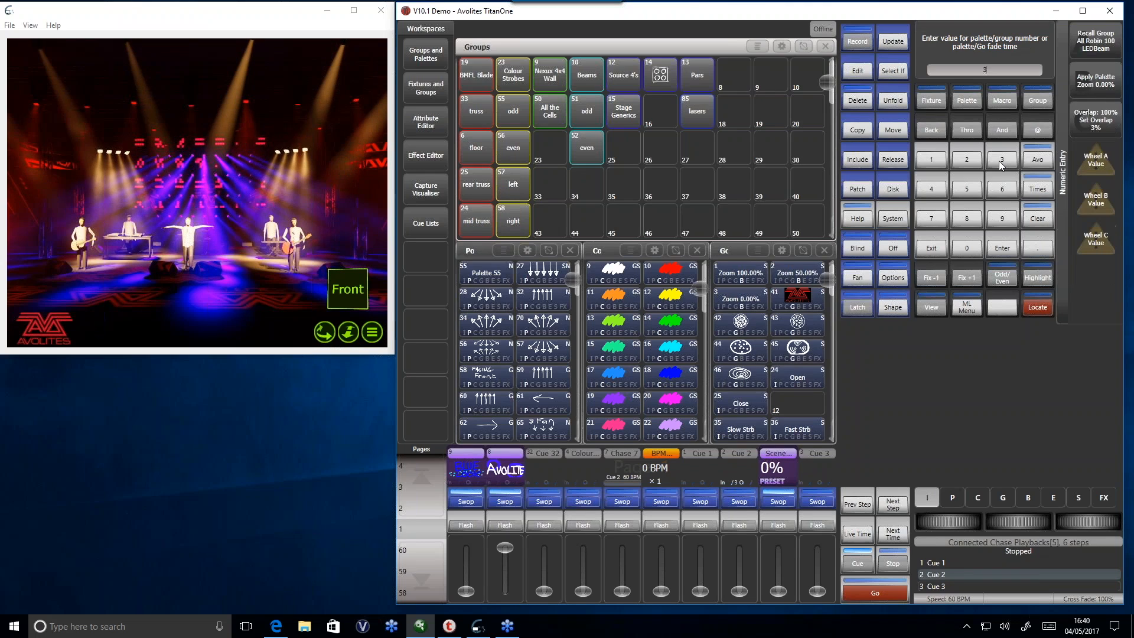
click(781, 528)
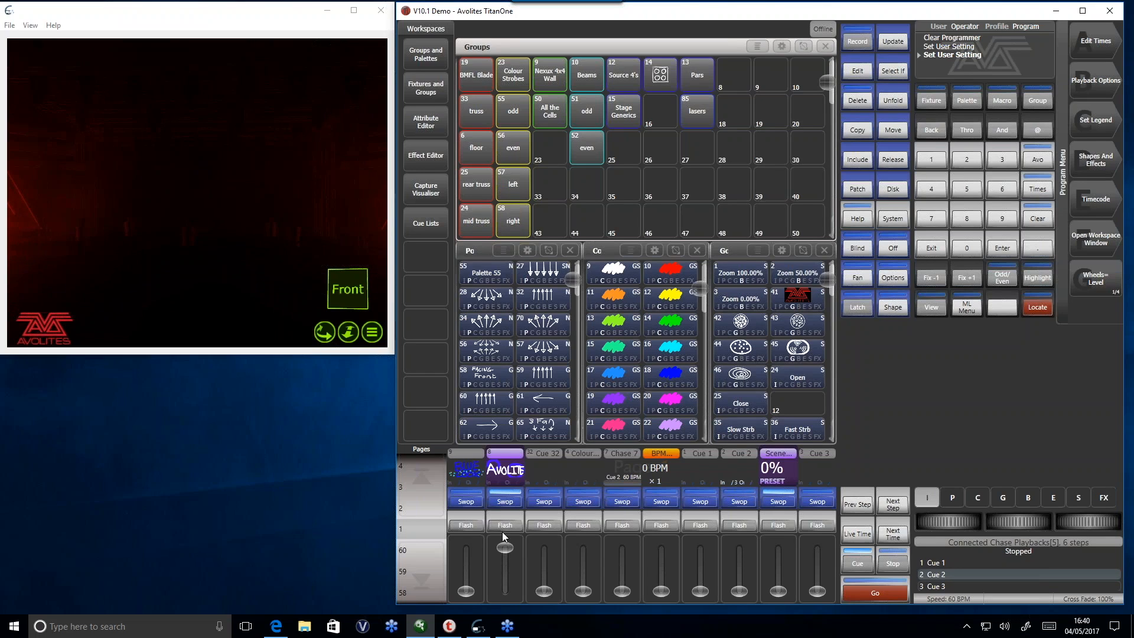
- Preset the first playback at full in place of Avolite, and commit it from the Scene Master with a fade time of 3
drag(466, 591, 455, 548)
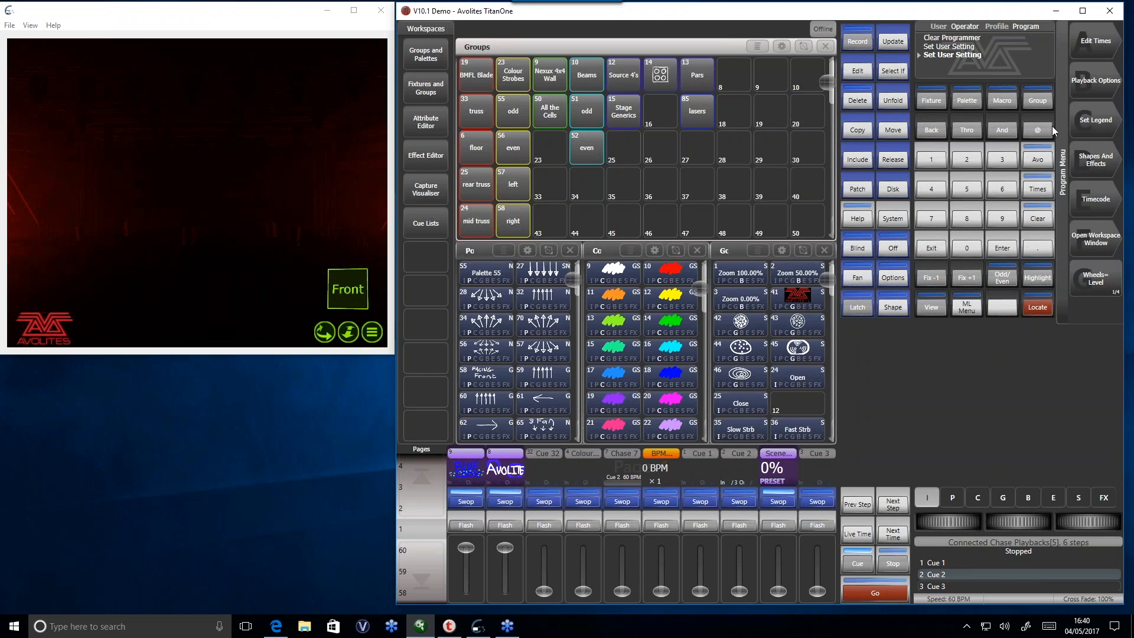
drag(505, 548, 506, 597)
click(1004, 158)
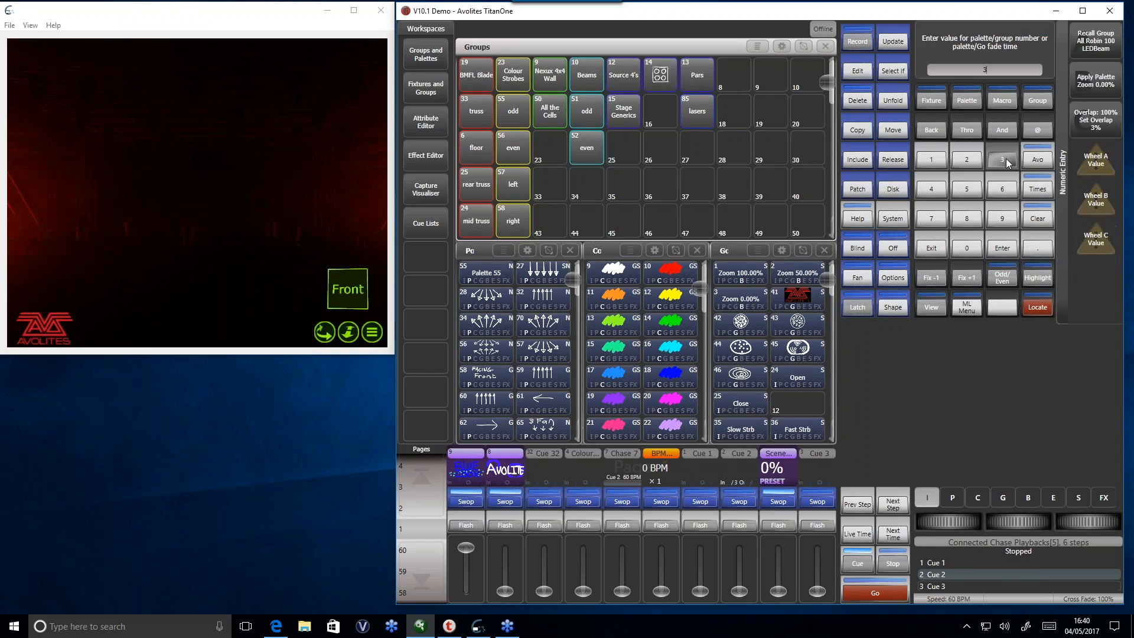
click(467, 525)
click(778, 525)
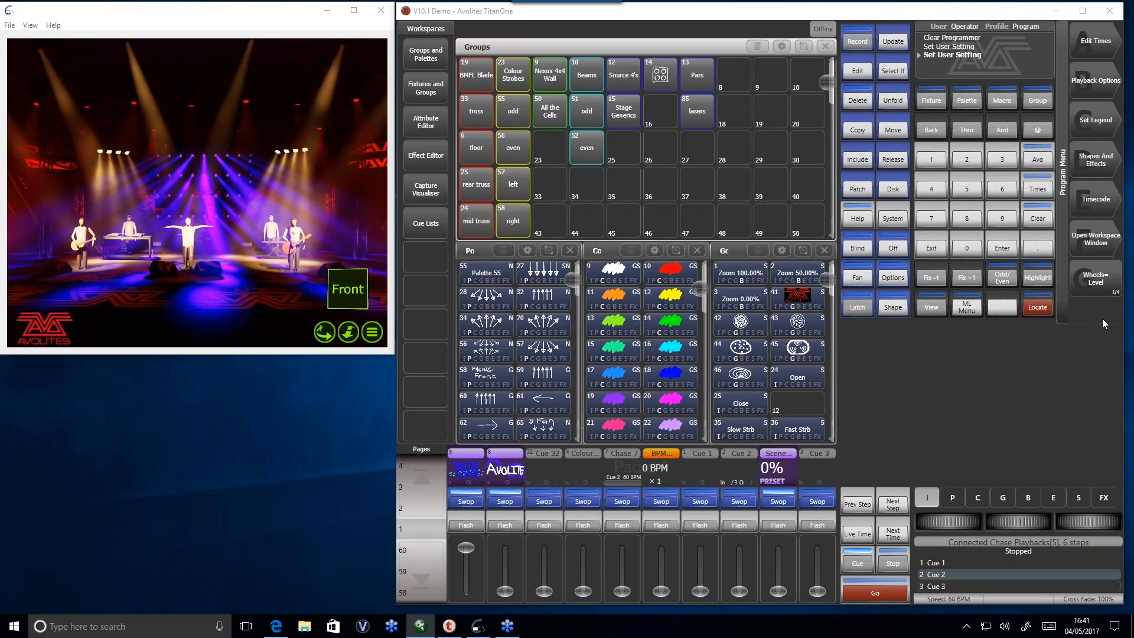
- Switch to the Edge browser, view the Titan Version 10.1 video and downloads on the Avolites site, and minimize the browser
click(276, 626)
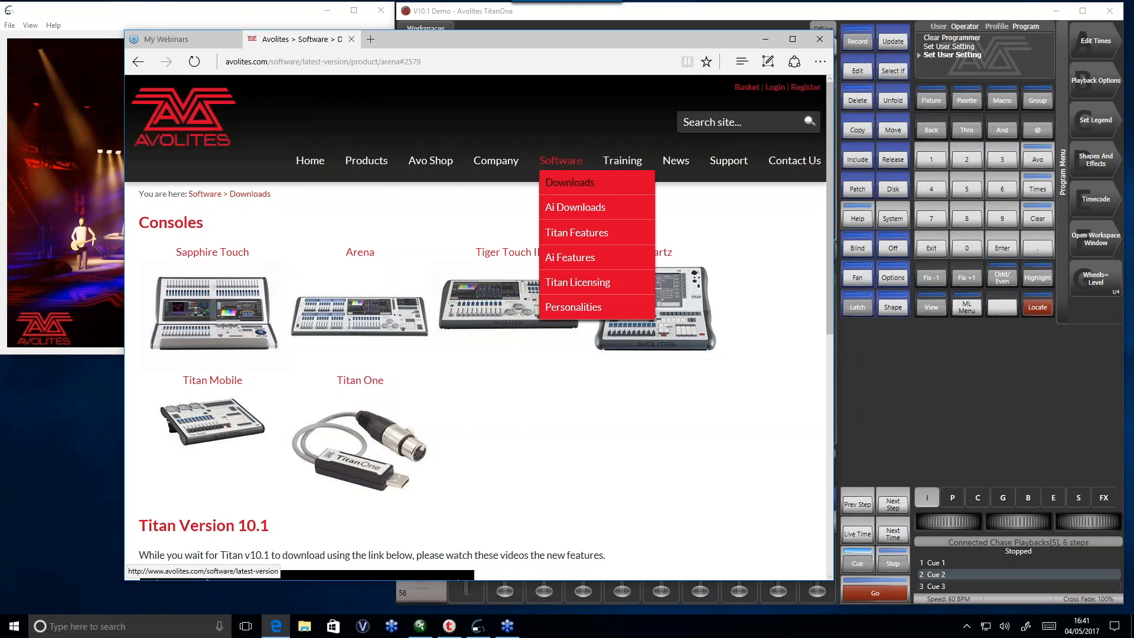
scroll(557, 278, down, 5)
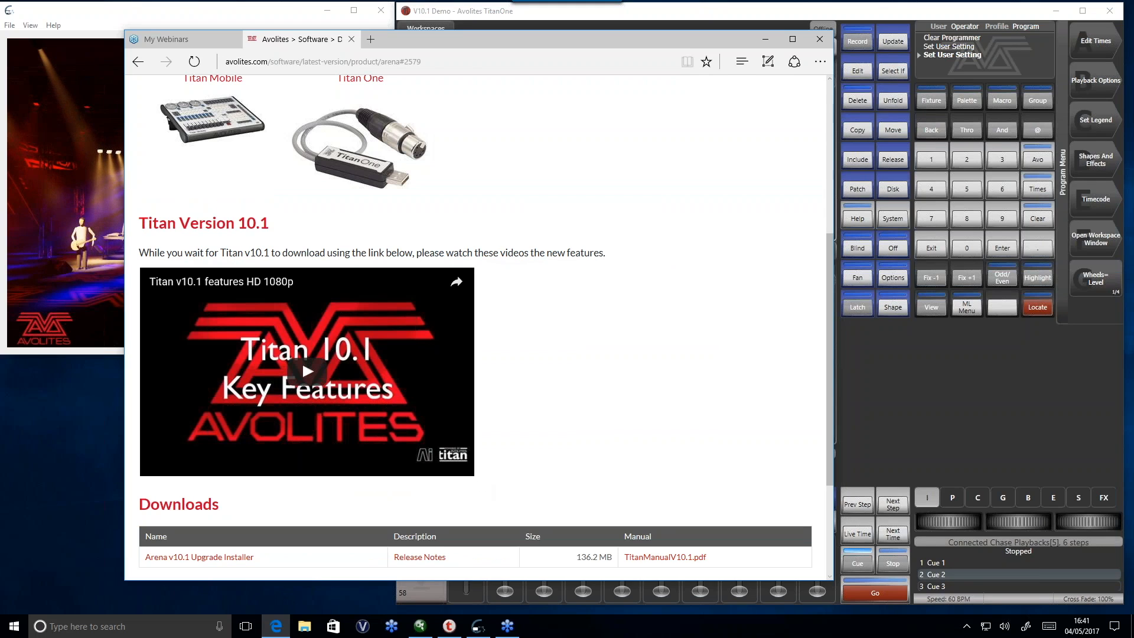
click(767, 40)
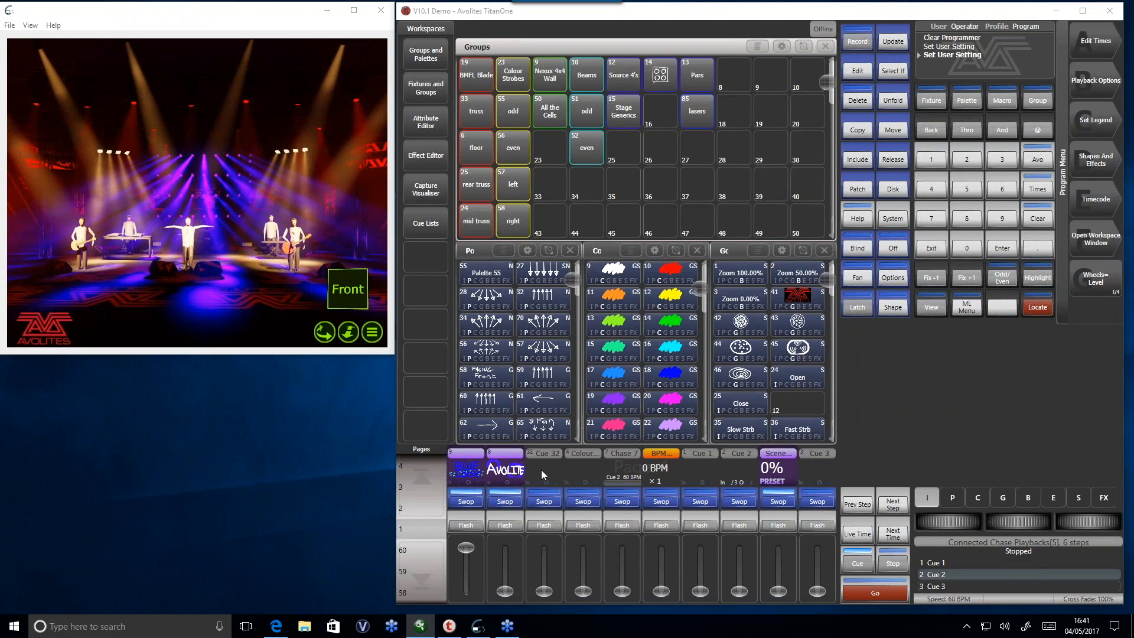
- Return to the browser, review the upcoming webinars on the GoToWebinar page, and minimize the browser again
click(280, 630)
click(169, 37)
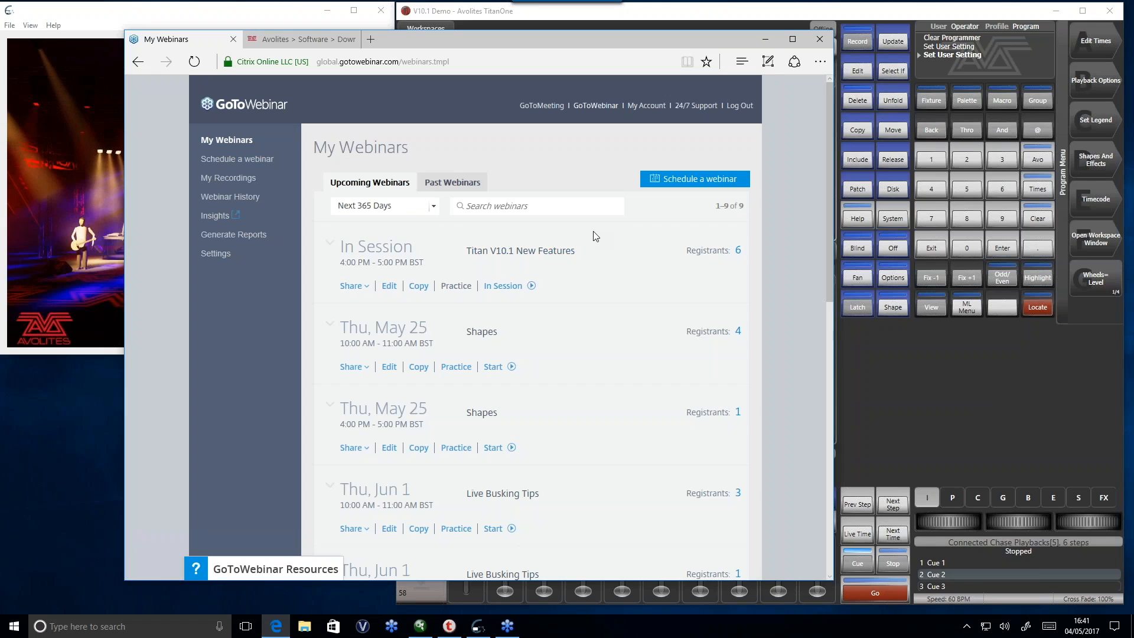
scroll(463, 284, down, 2)
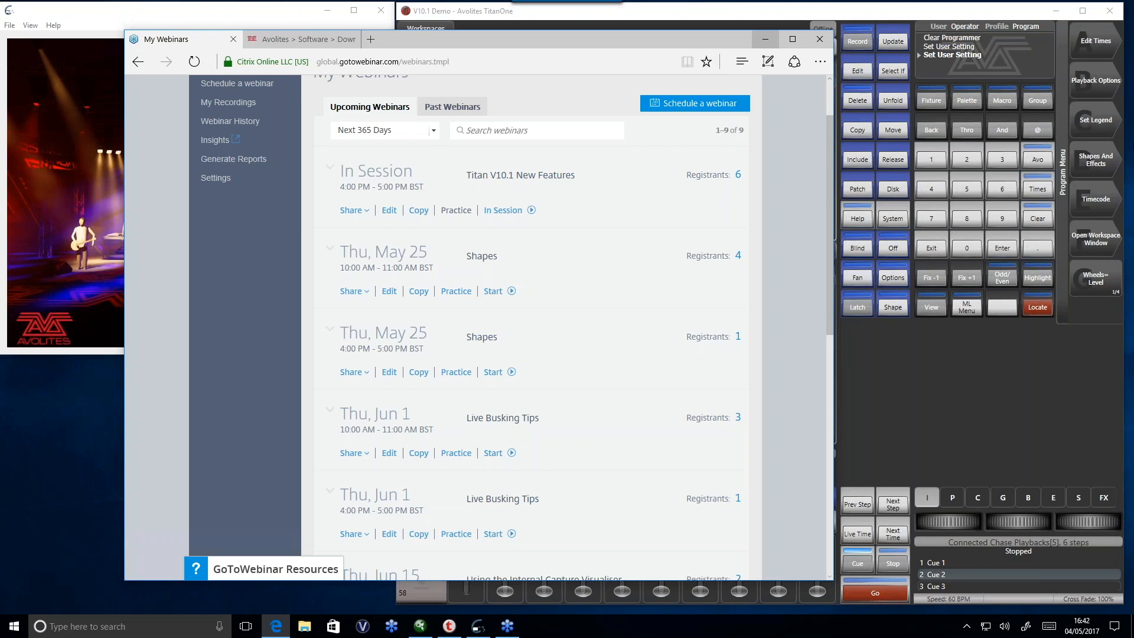
click(765, 39)
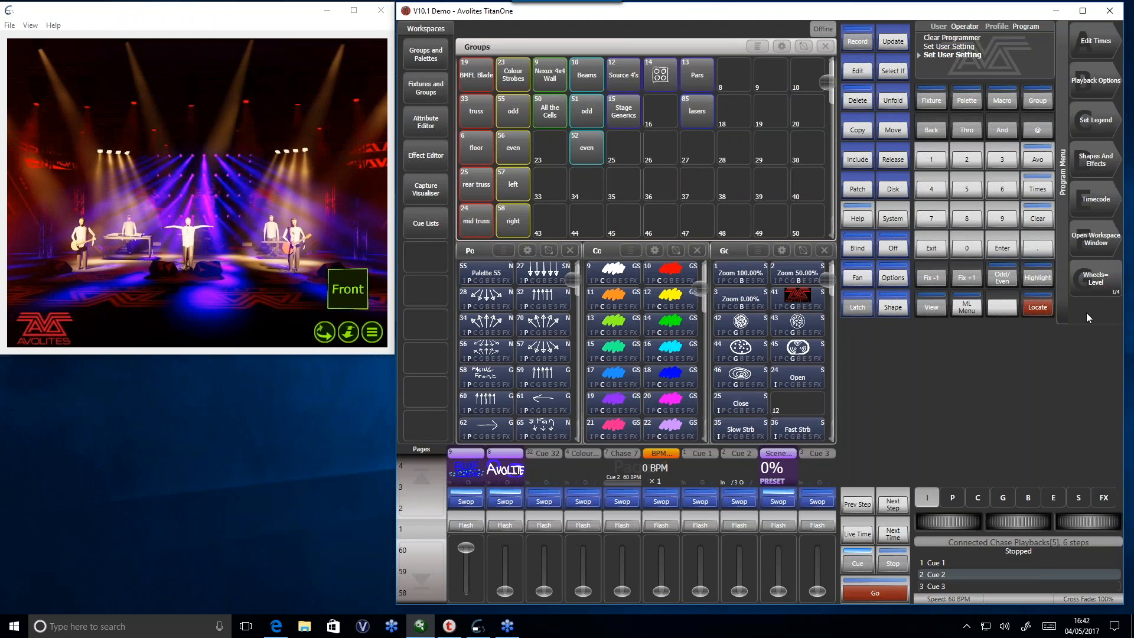